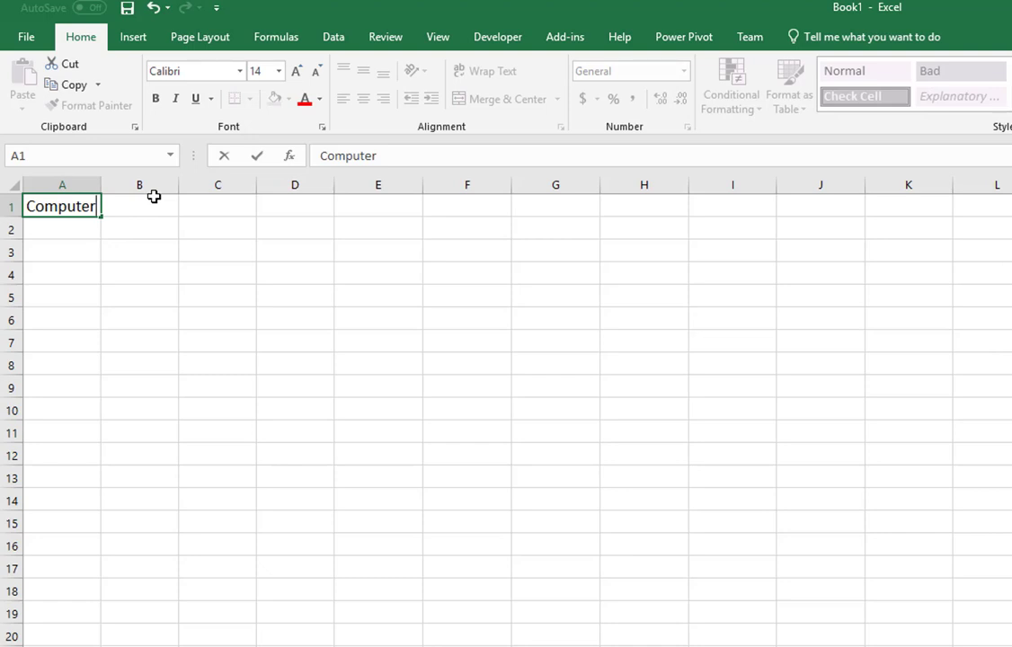
- Fill the Computer entry from A1 across row 1 to E1 and down column A to A6
click(101, 217)
drag(101, 217, 150, 217)
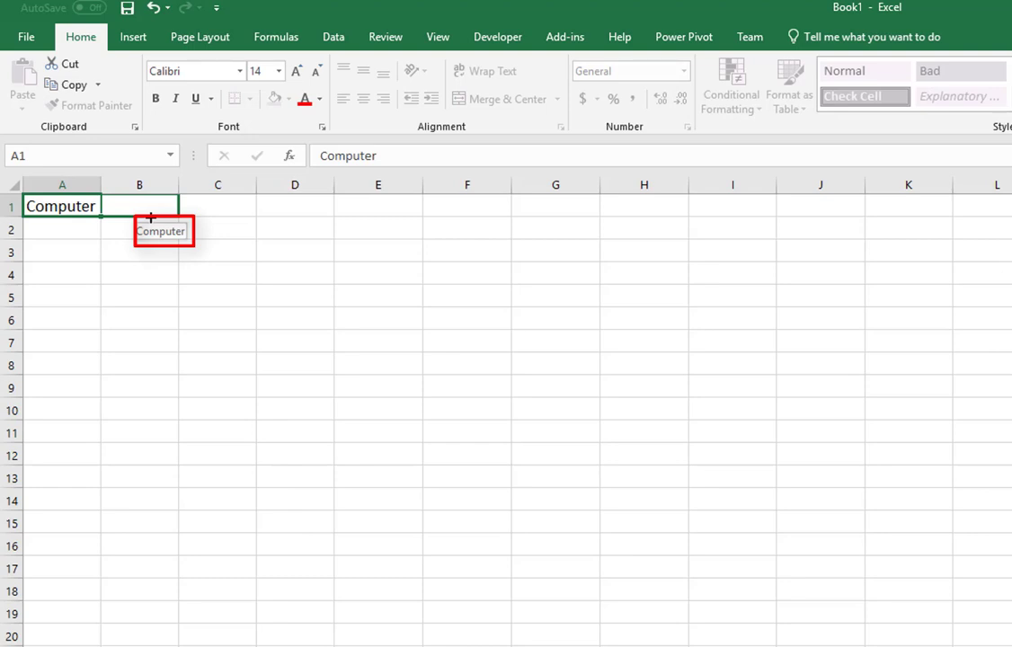
drag(150, 217, 353, 212)
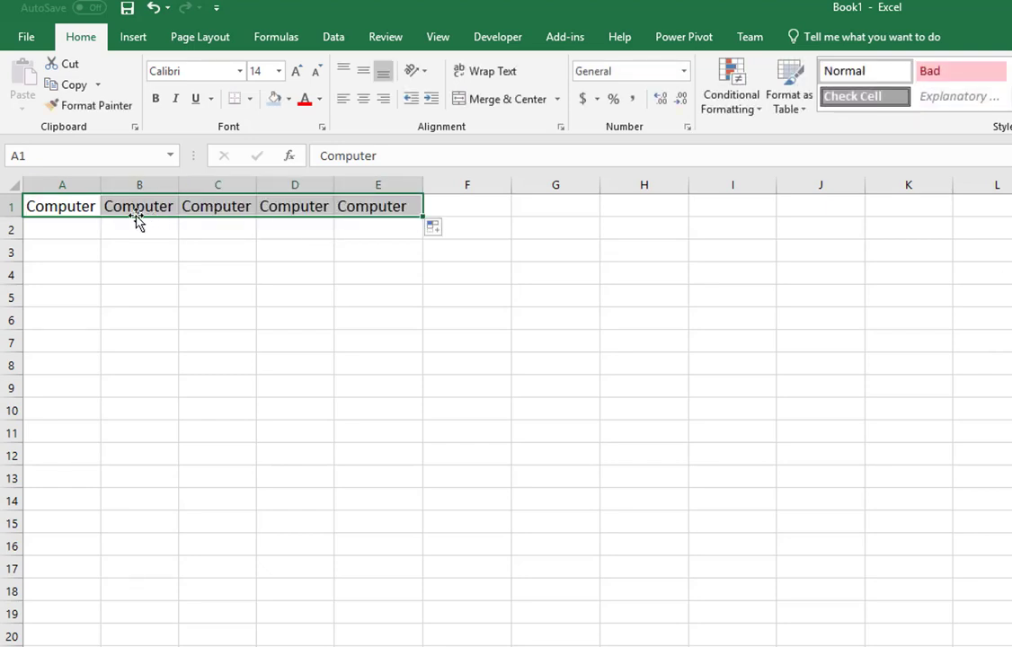
click(81, 207)
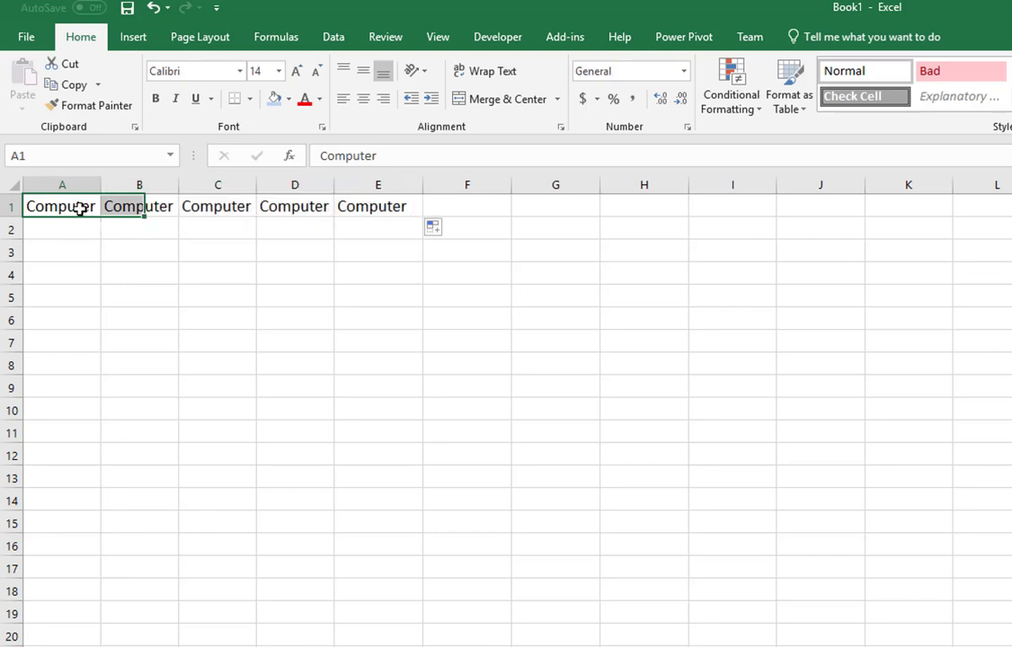
drag(100, 217, 102, 339)
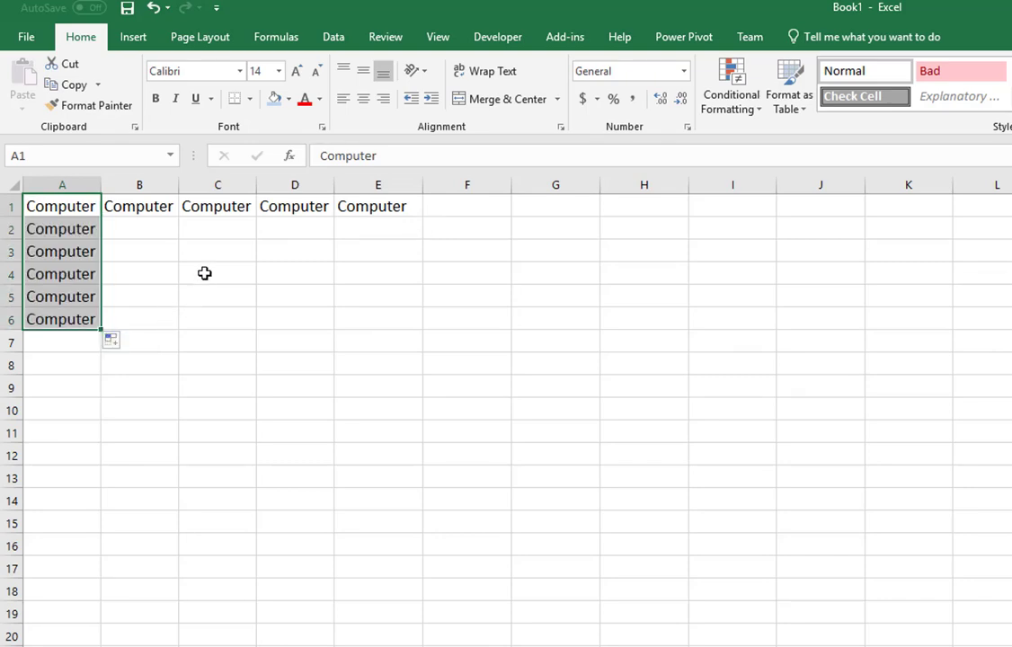
- Enter Quarter 1 in cell C4 and auto-fill the quarter series across to H4
click(205, 274)
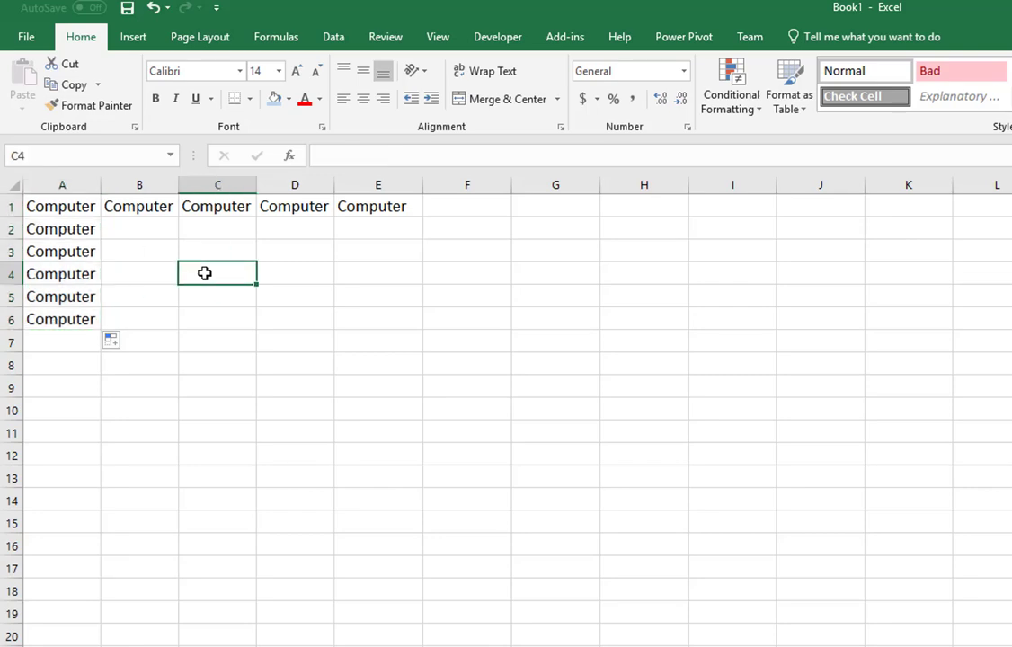
double_click(205, 273)
text(Qua)
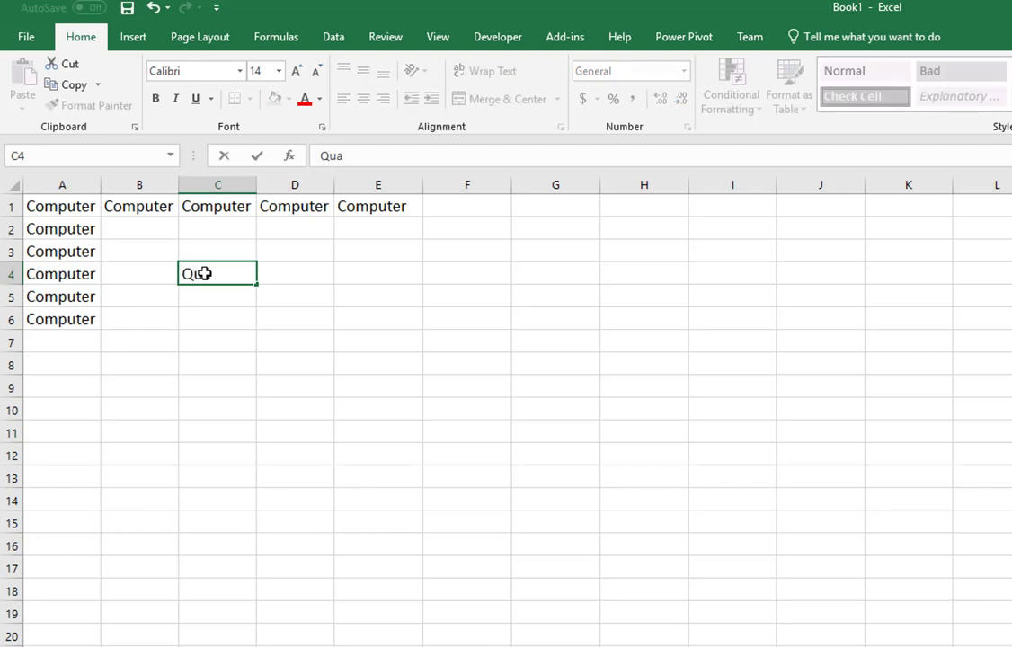
text(rter 1)
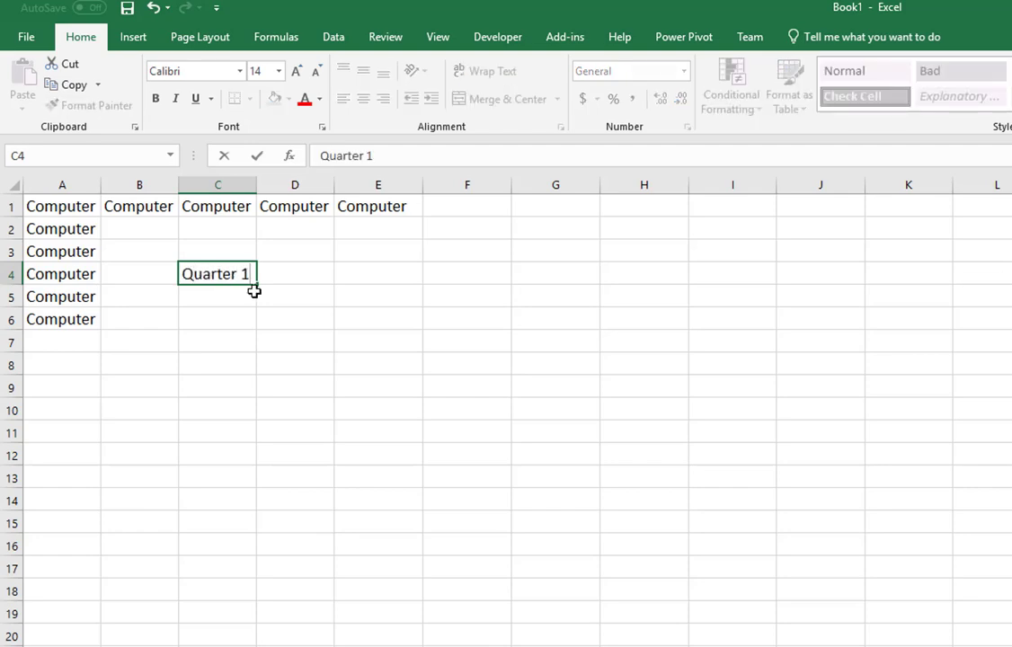
drag(256, 286, 432, 287)
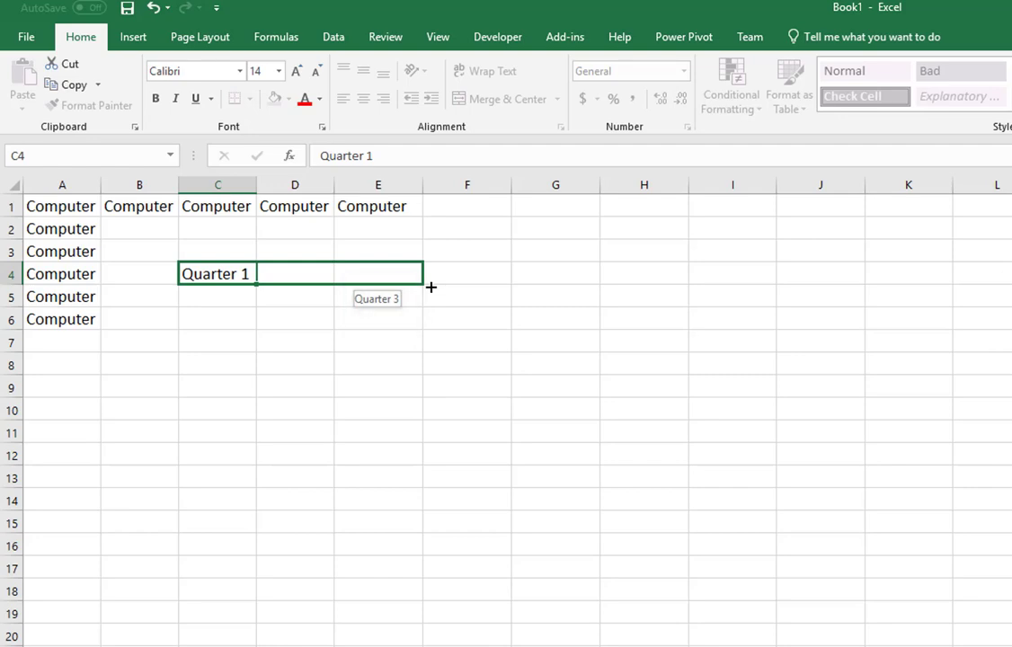
drag(432, 287, 657, 286)
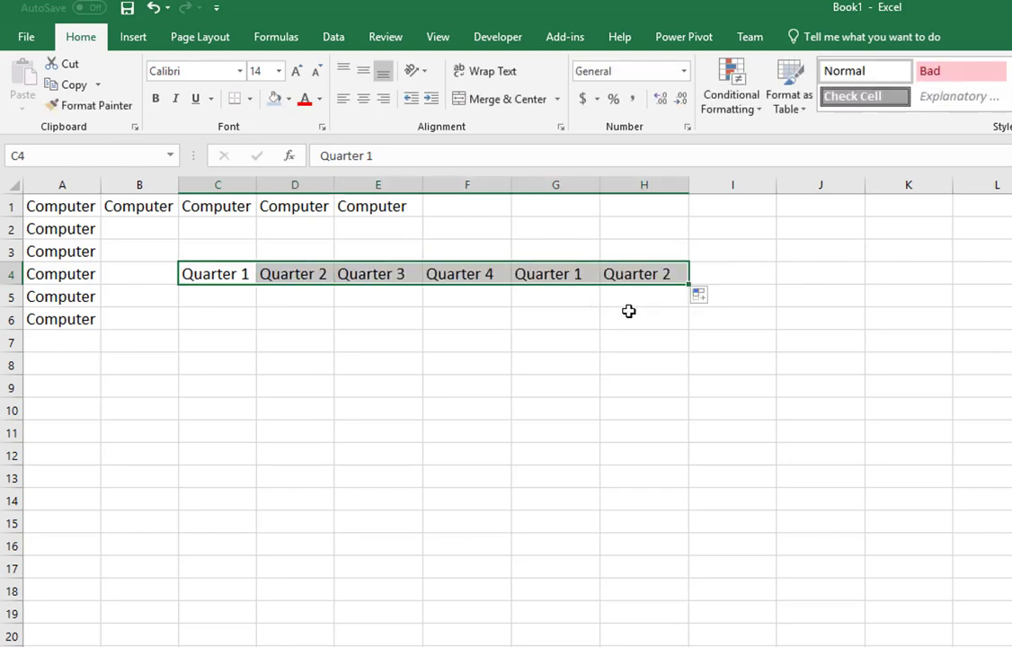
- Enter Qtr 1 in cell C5 and auto-fill the abbreviated quarter series across to H5
click(214, 297)
text(Qtr)
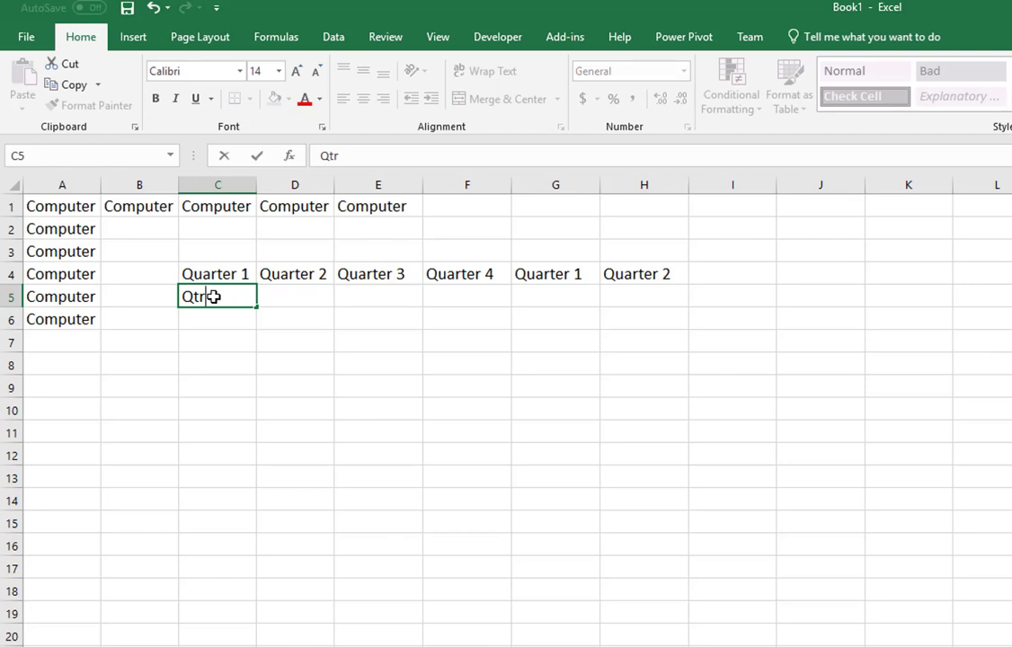
text( 1)
drag(257, 308, 658, 310)
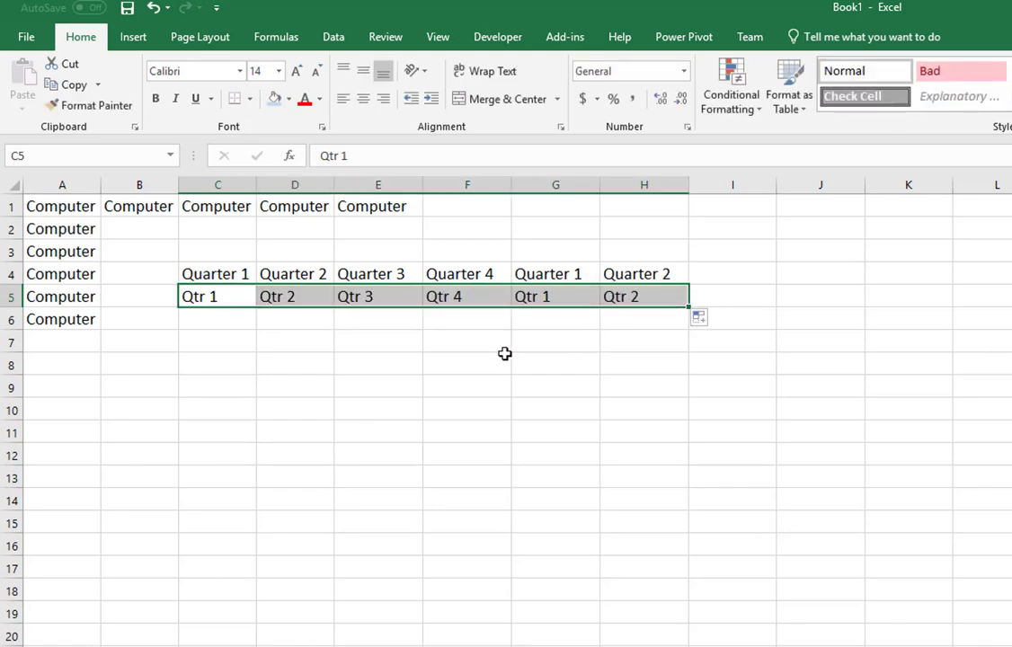
- Enter Sunday in cell C6 and auto-fill the weekday names across to K6
click(206, 322)
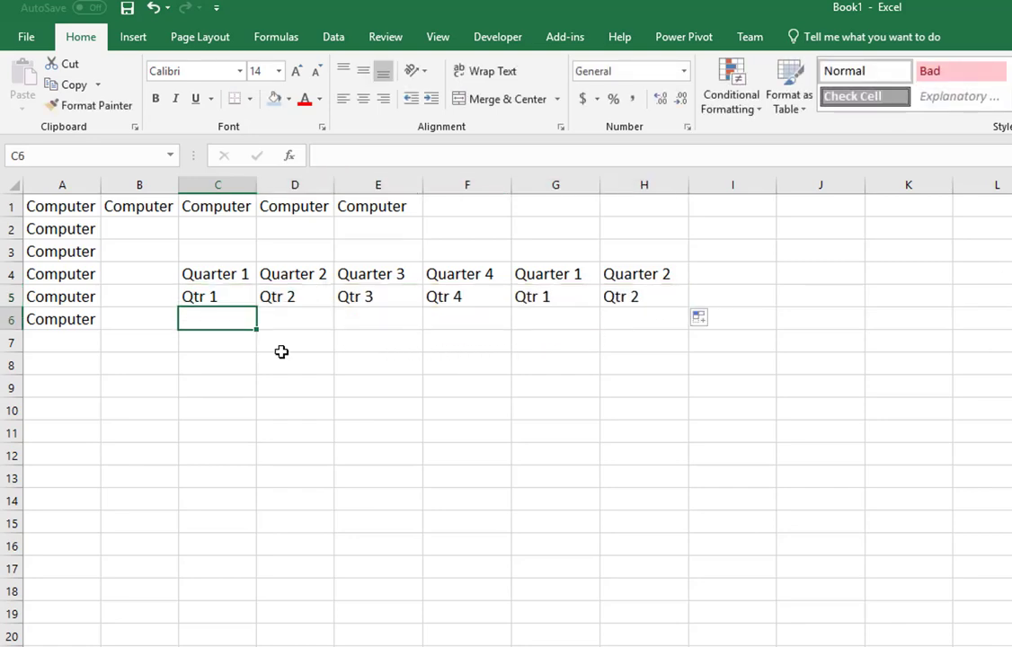
text(Sunda)
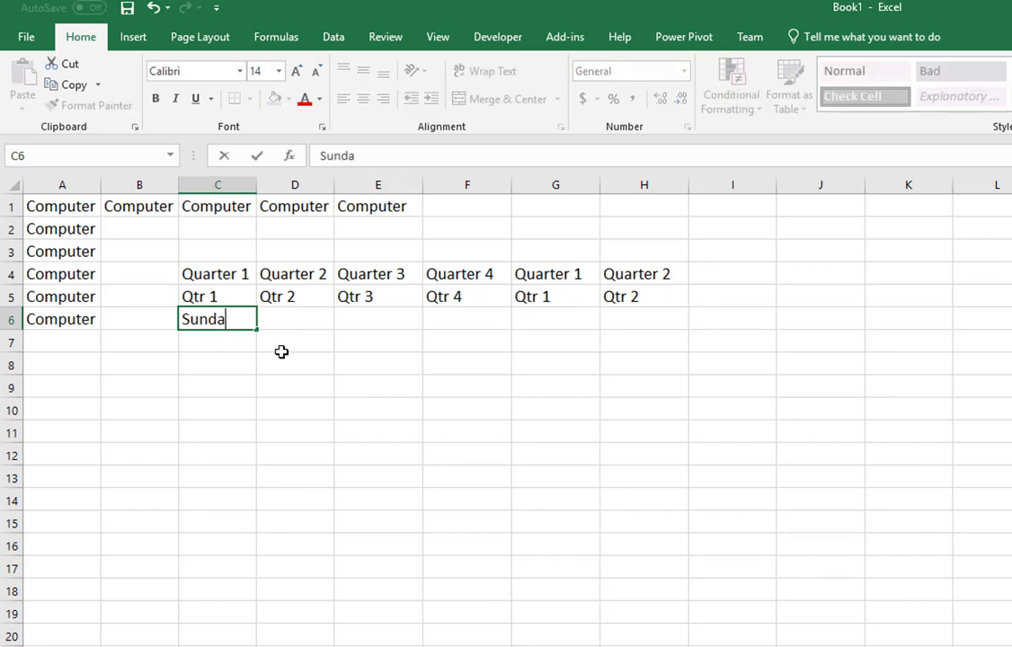
text(y)
key(ctrl+Return)
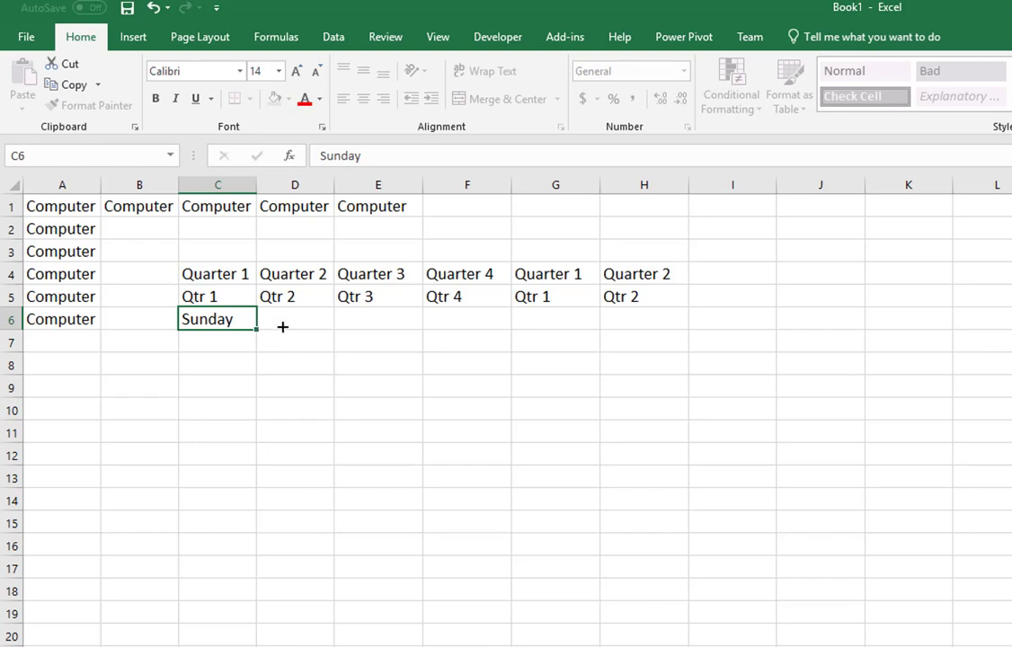
drag(282, 327, 919, 333)
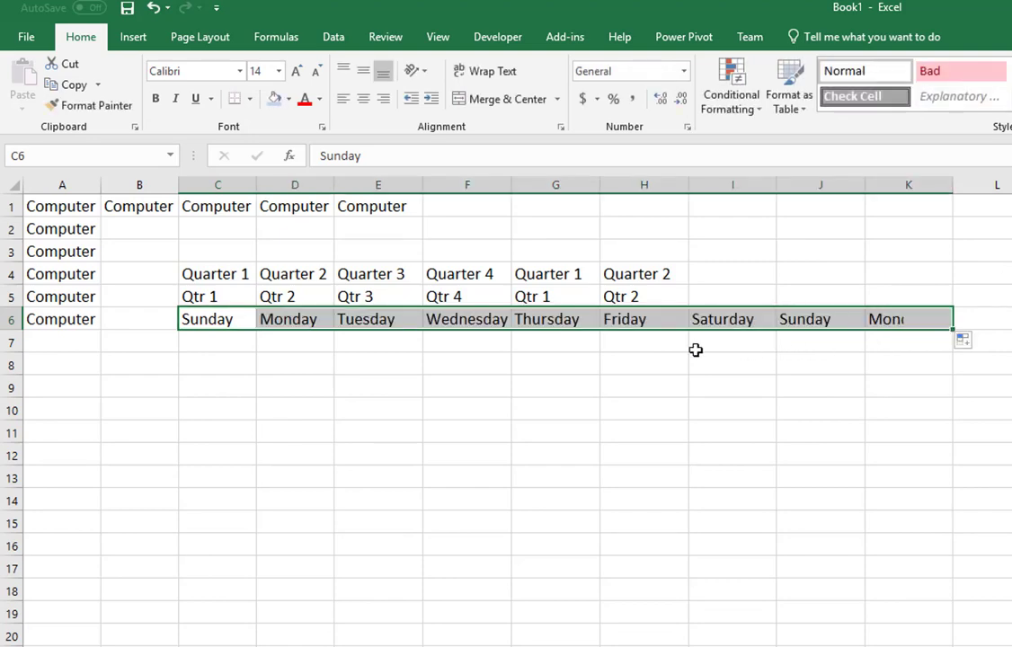
- Enter Tue in cell C7 and auto-fill the abbreviated weekdays across to K7
click(210, 344)
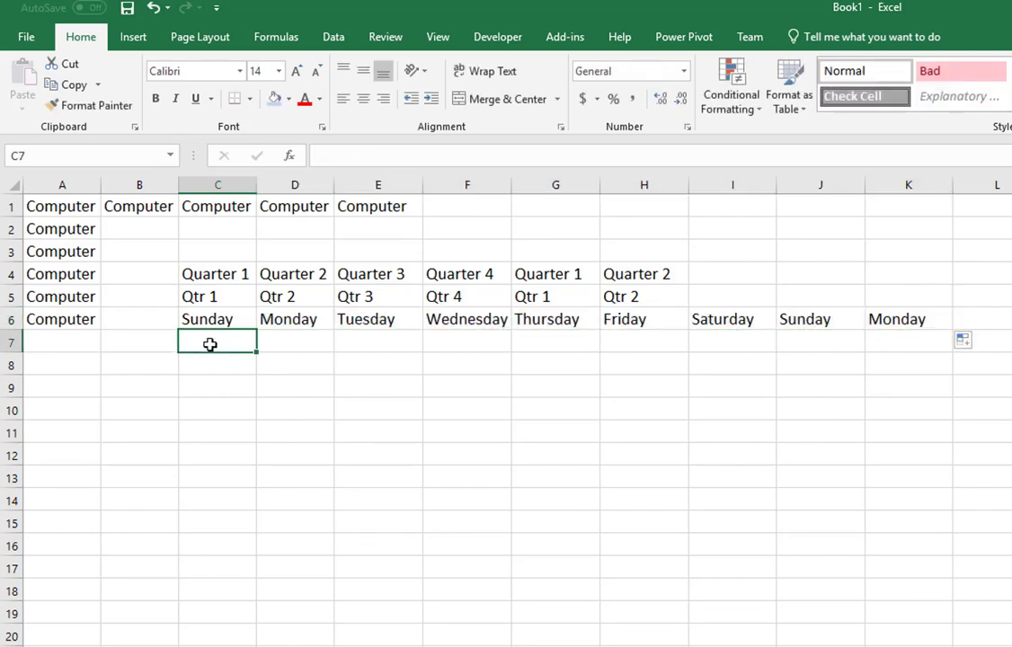
text(Tue)
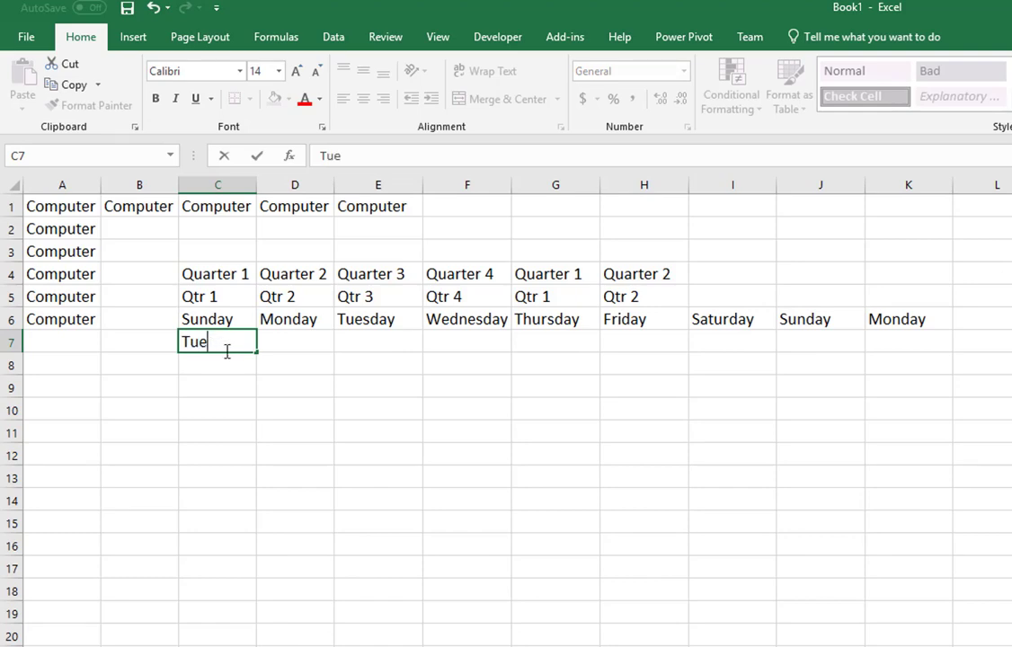
drag(257, 353, 915, 353)
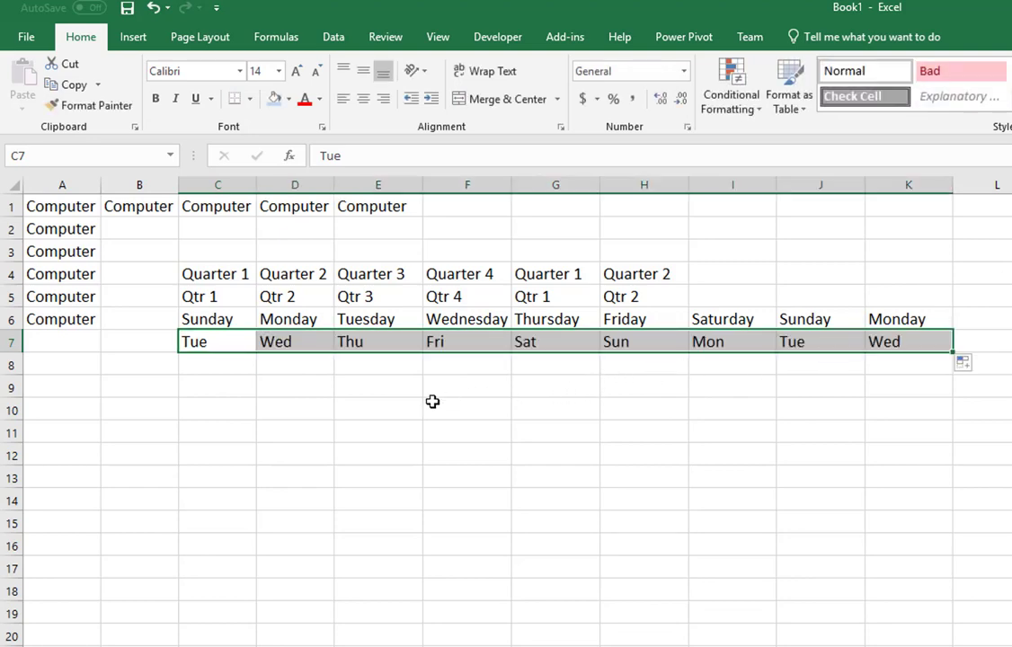
- Enter February in cell C8 and auto-fill the month names across to J8
click(217, 367)
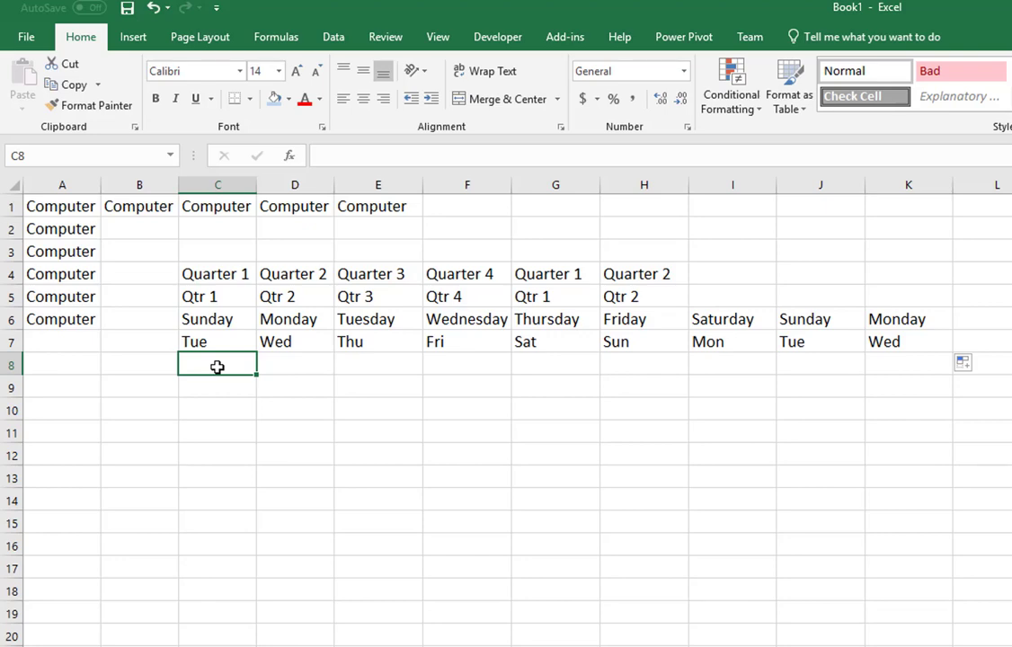
text(Febr)
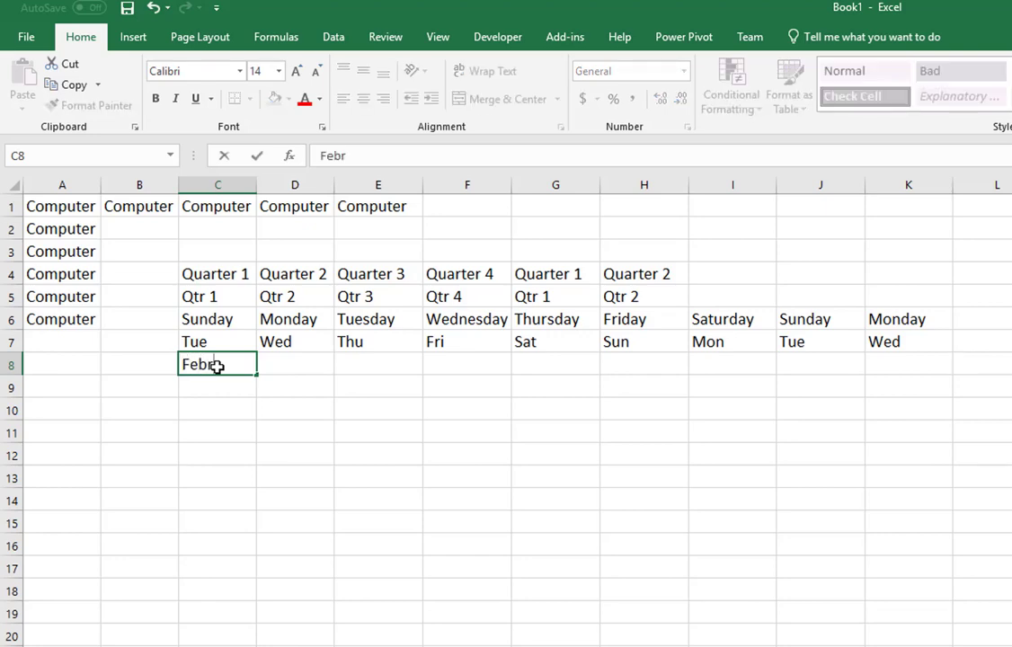
text(uary)
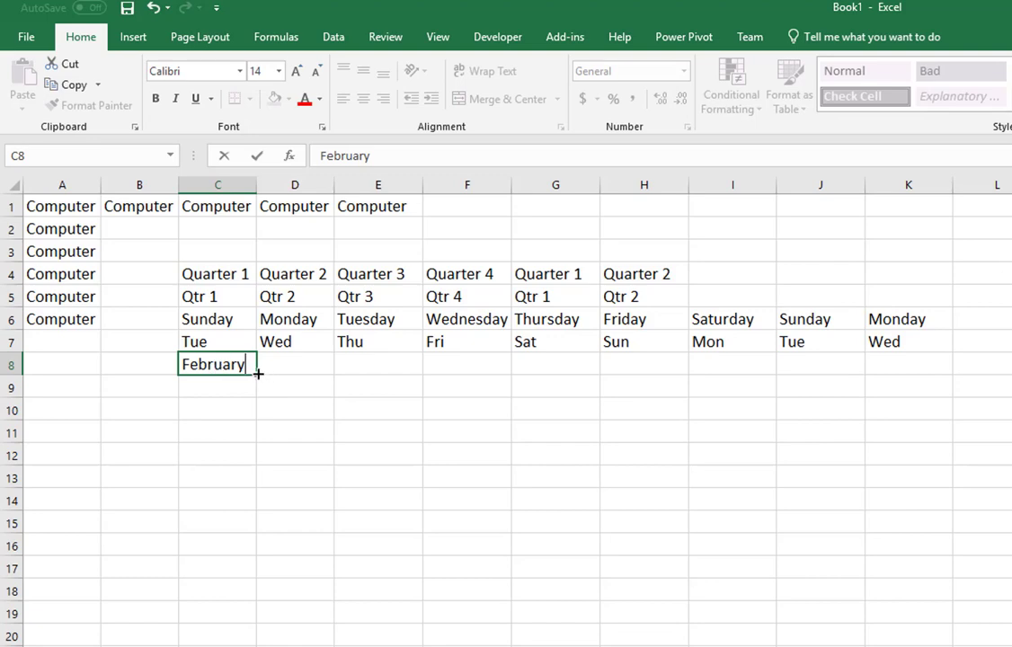
drag(258, 372, 845, 378)
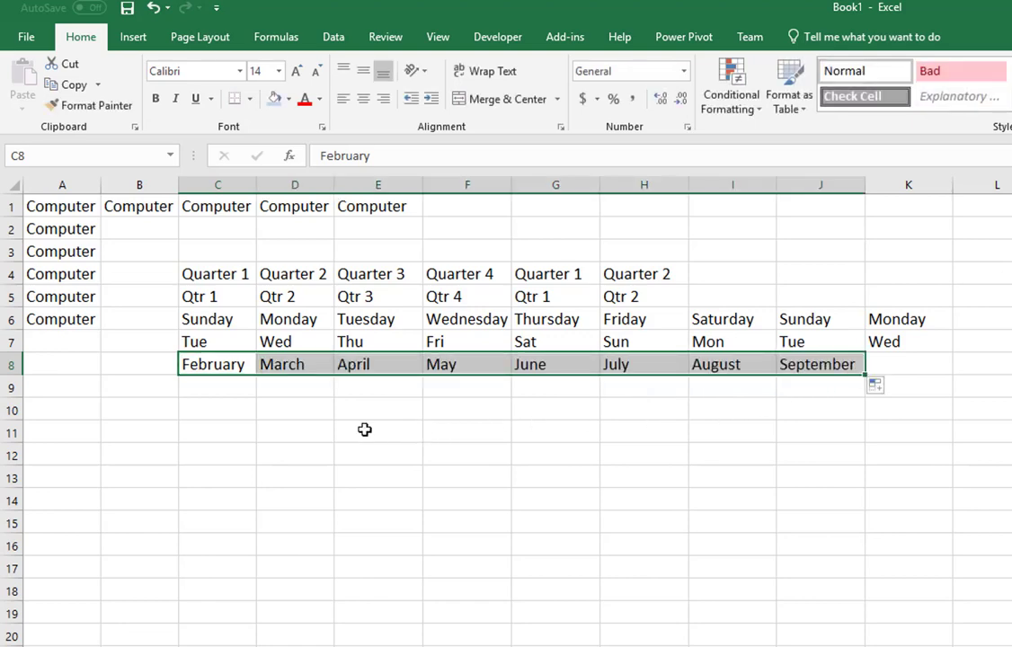
- Enter Feb in cell C9, without the suggested full month name, and auto-fill the abbreviated months across to K9
click(214, 385)
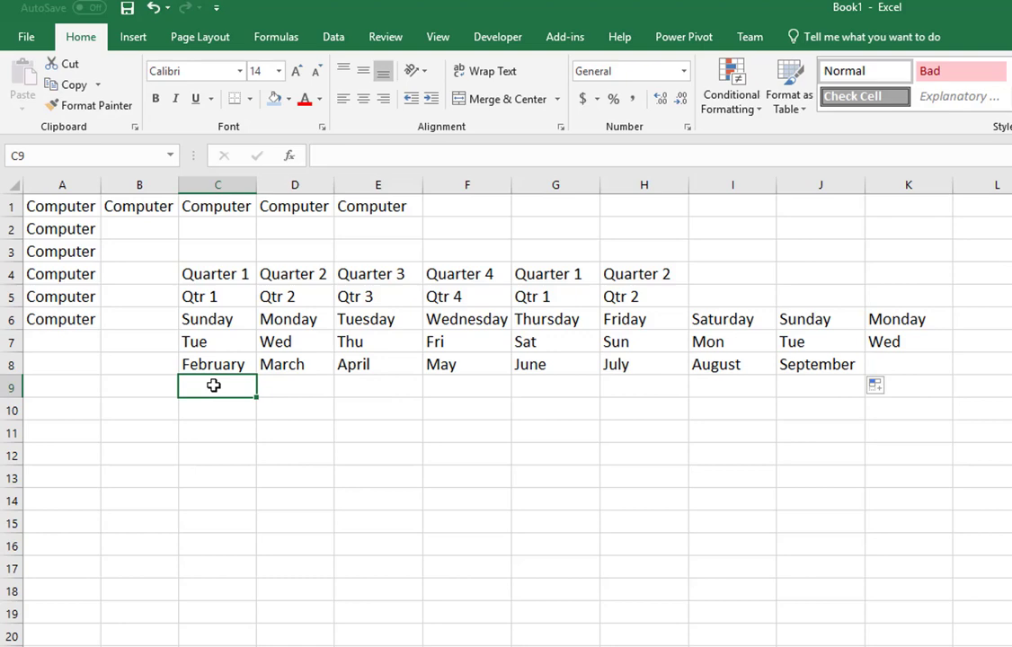
text(F)
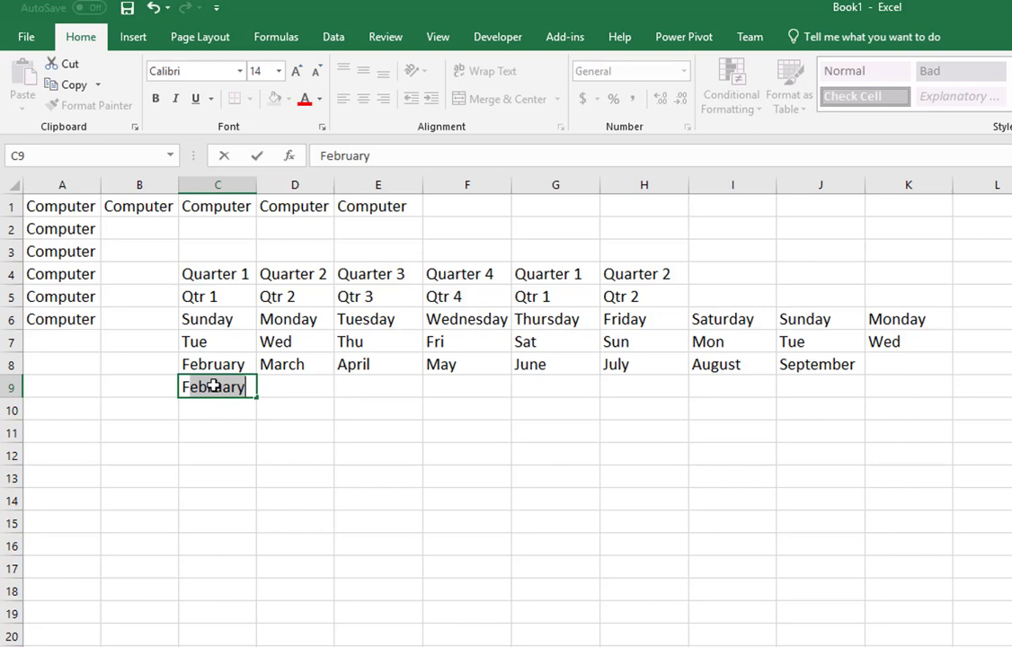
text(eb)
key(Delete)
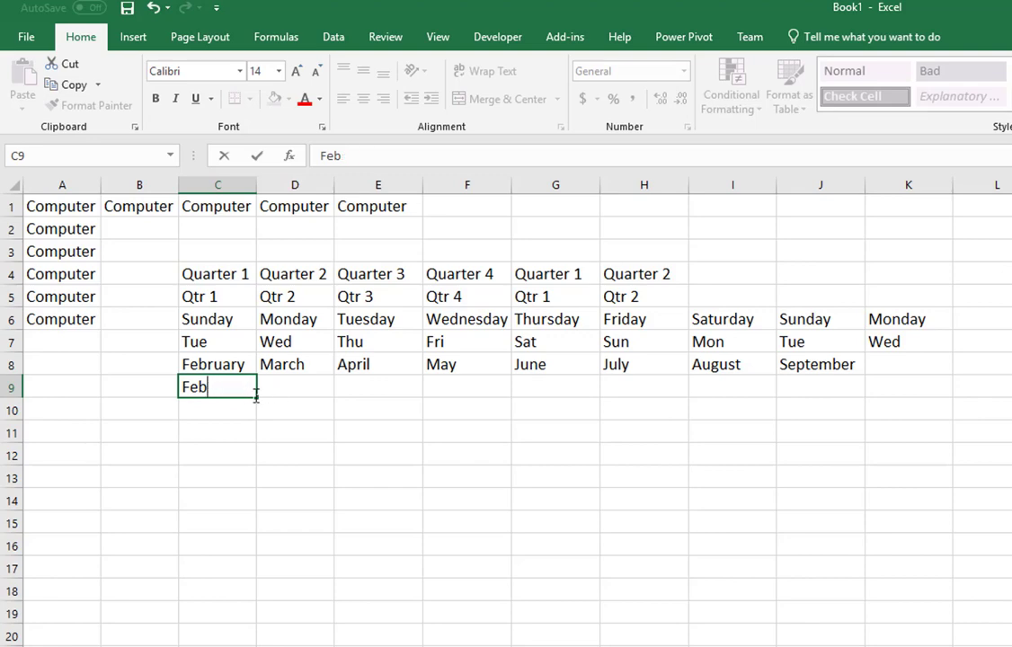
drag(255, 401, 938, 401)
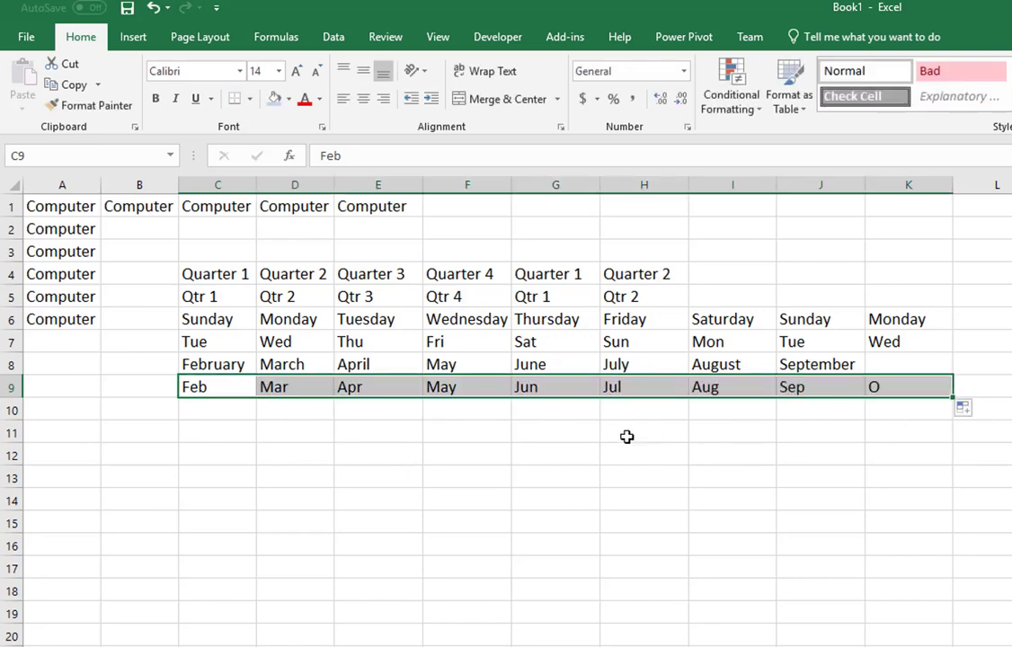
- Enter Section 1 in C10 and auto-fill the series across to J10, and from Section 3 in E10 down column E
click(205, 411)
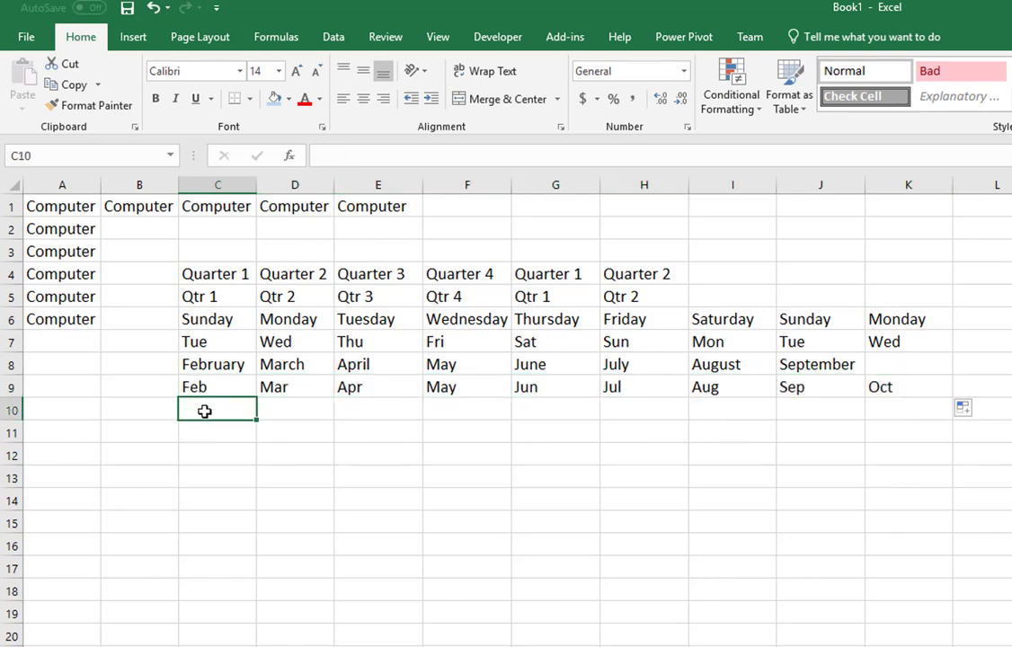
text(Section)
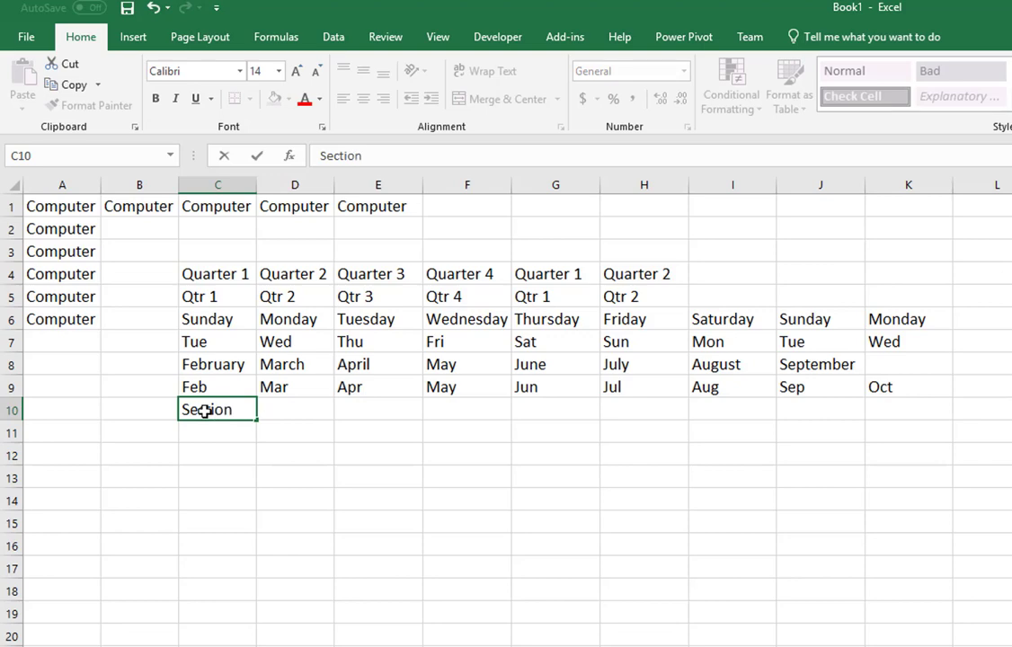
text( 1)
drag(259, 421, 827, 428)
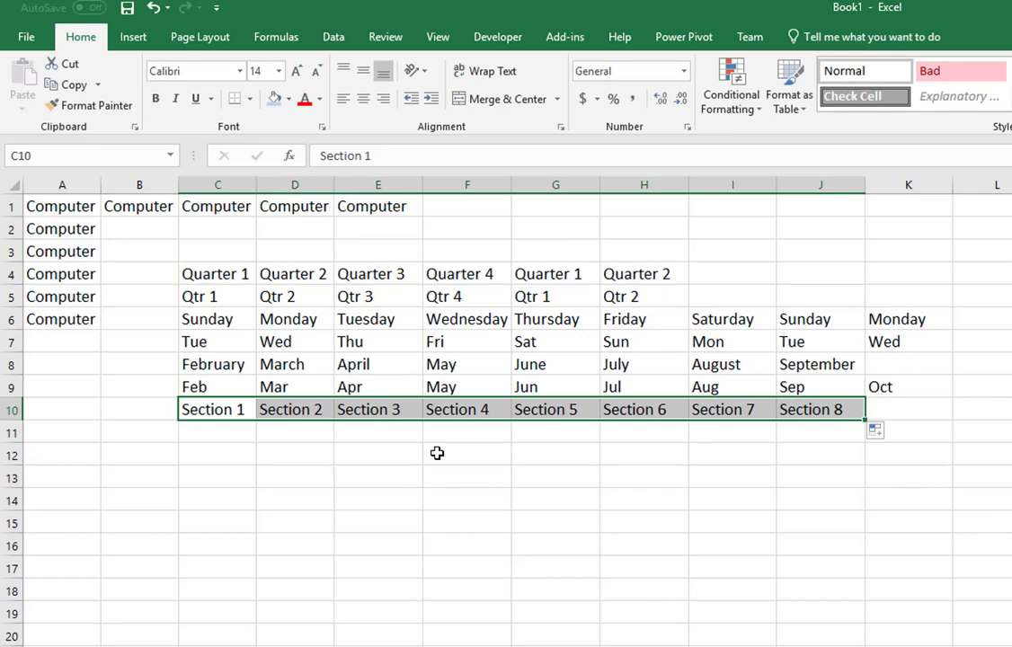
click(387, 410)
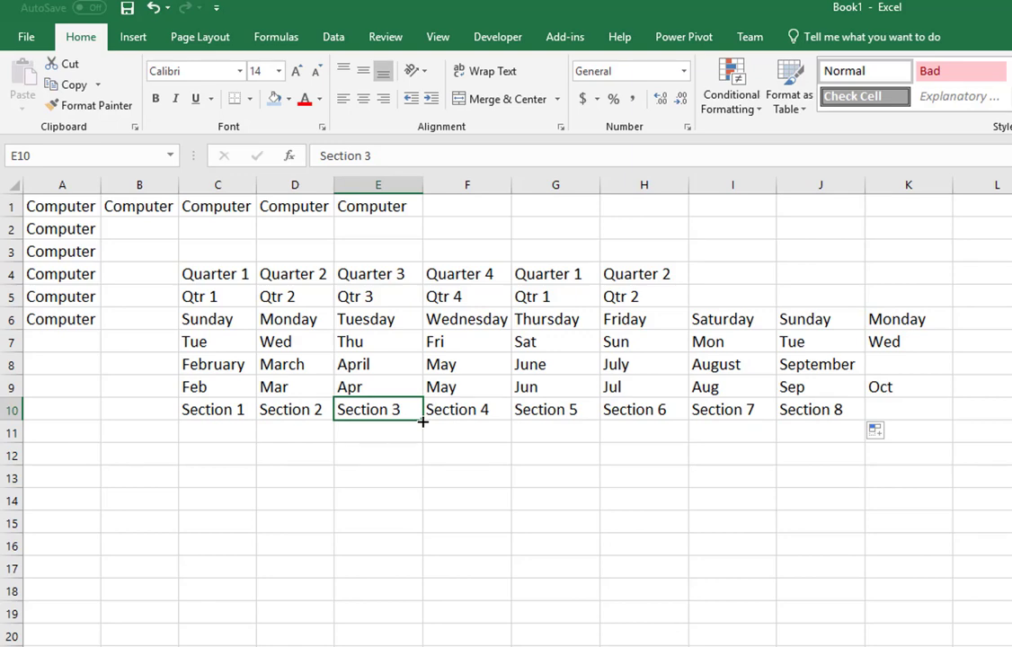
drag(423, 421, 416, 506)
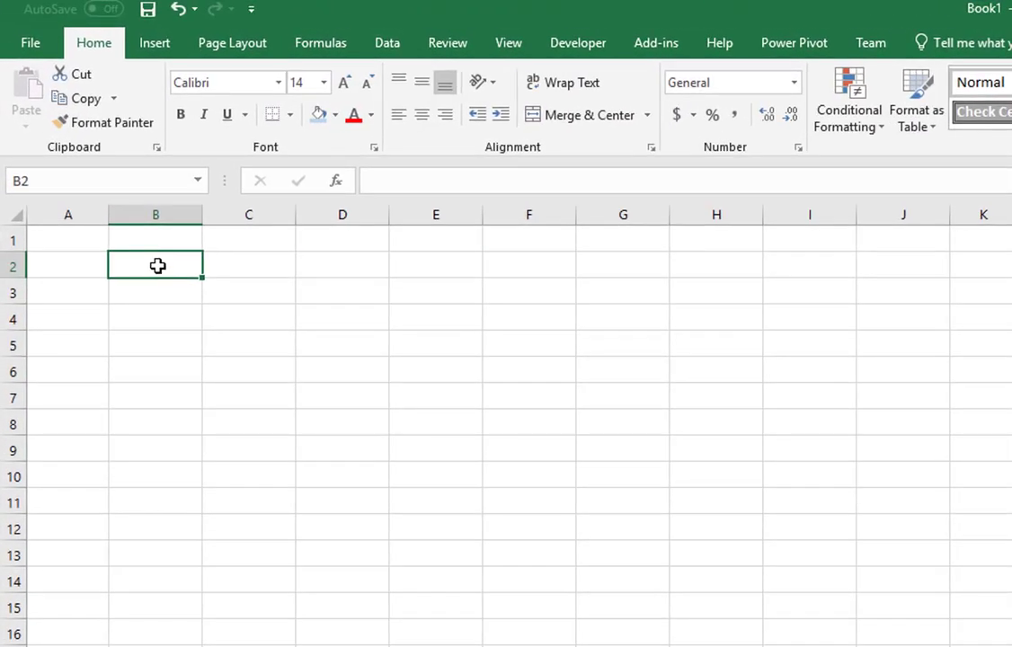
- Enter 1 in B2 and 4 in C2, and extend the number pattern from both cells across to G2
text(1)
key(Tab)
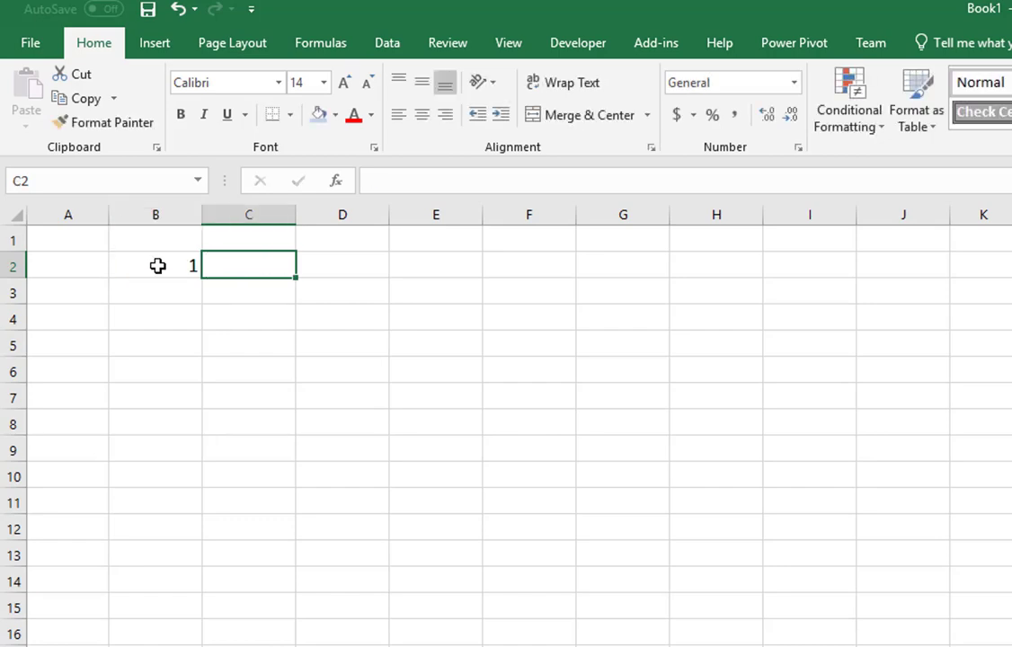
text(4)
key(Tab)
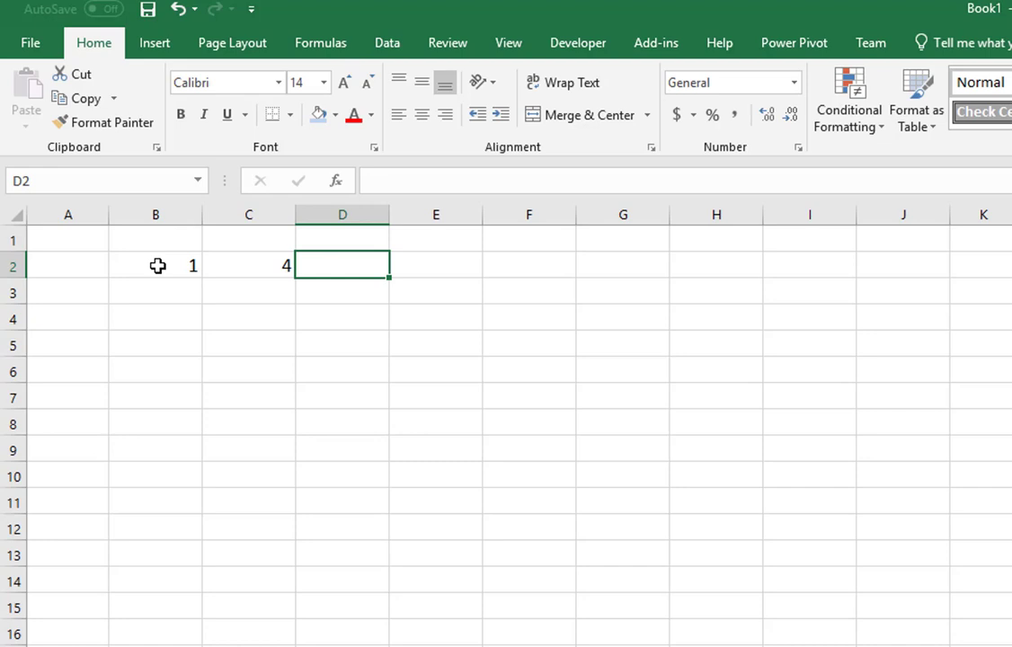
drag(158, 265, 629, 281)
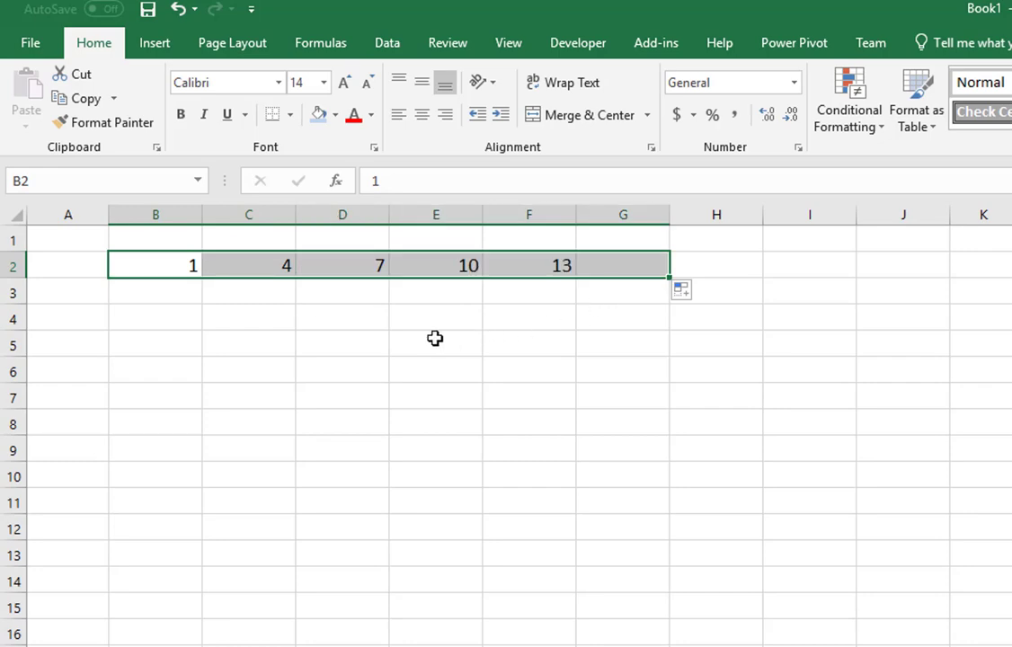
- Enter 1.5 in B3 and 3.5 in C3, and extend the number pattern from both cells across to G3
click(169, 295)
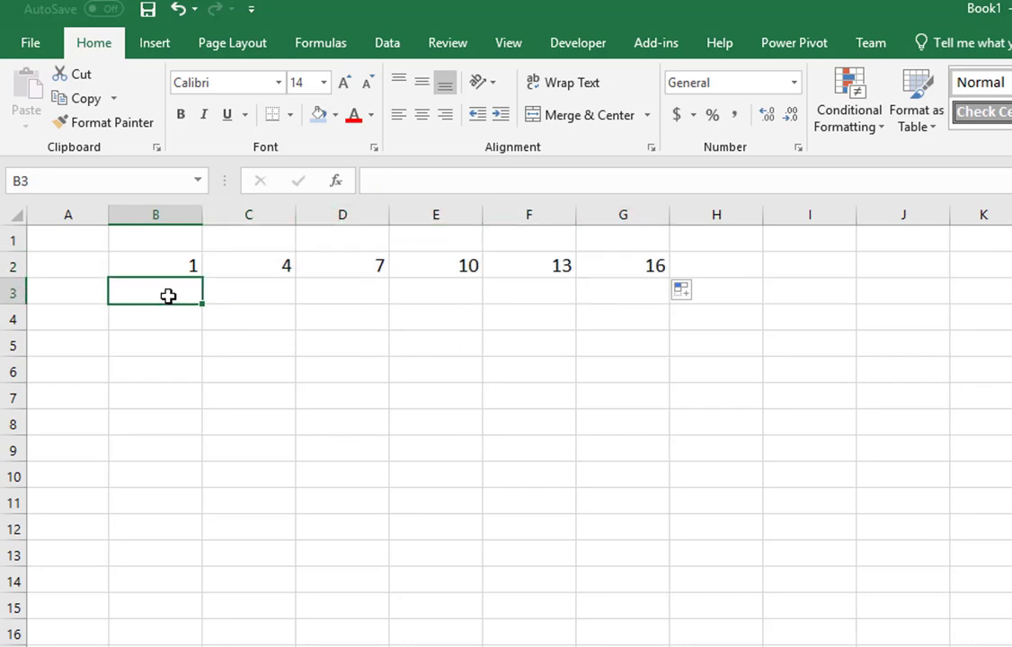
text(1.5)
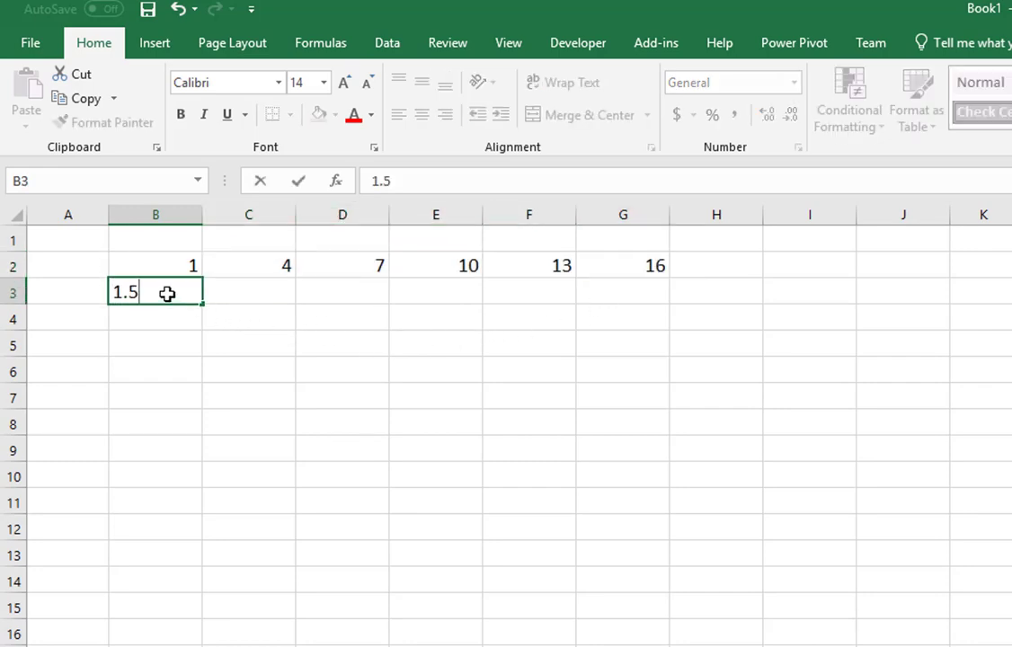
key(Tab)
text(3.5)
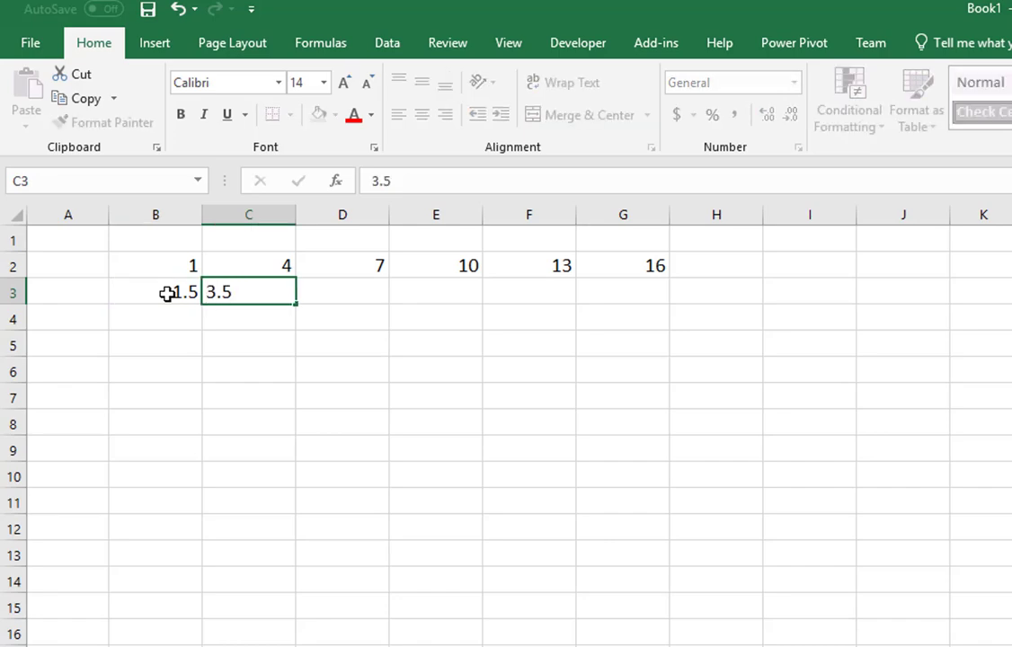
key(Tab)
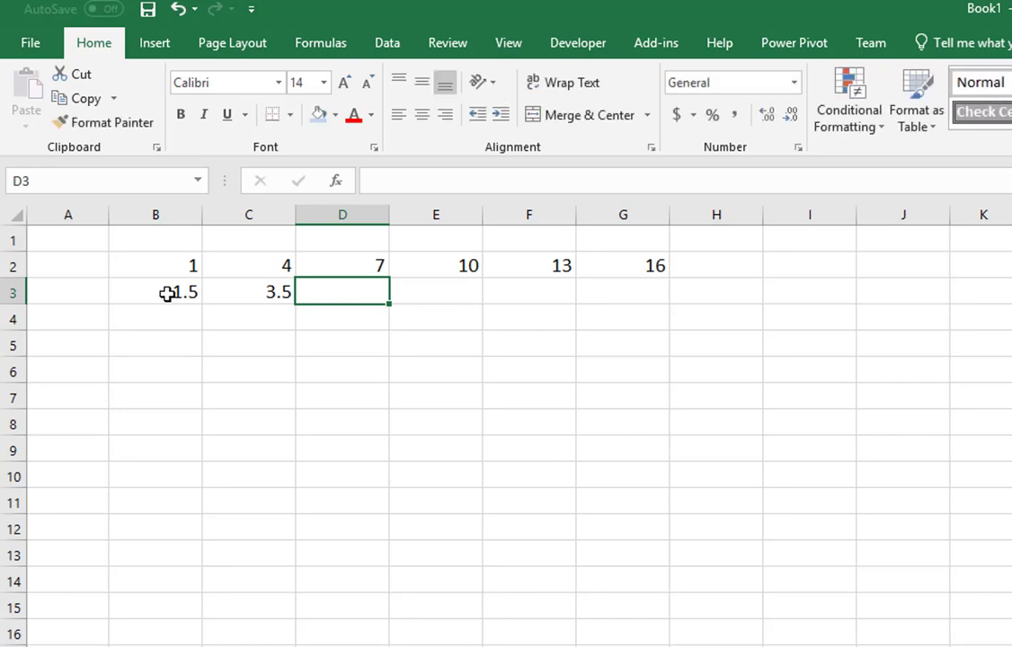
drag(131, 291, 248, 298)
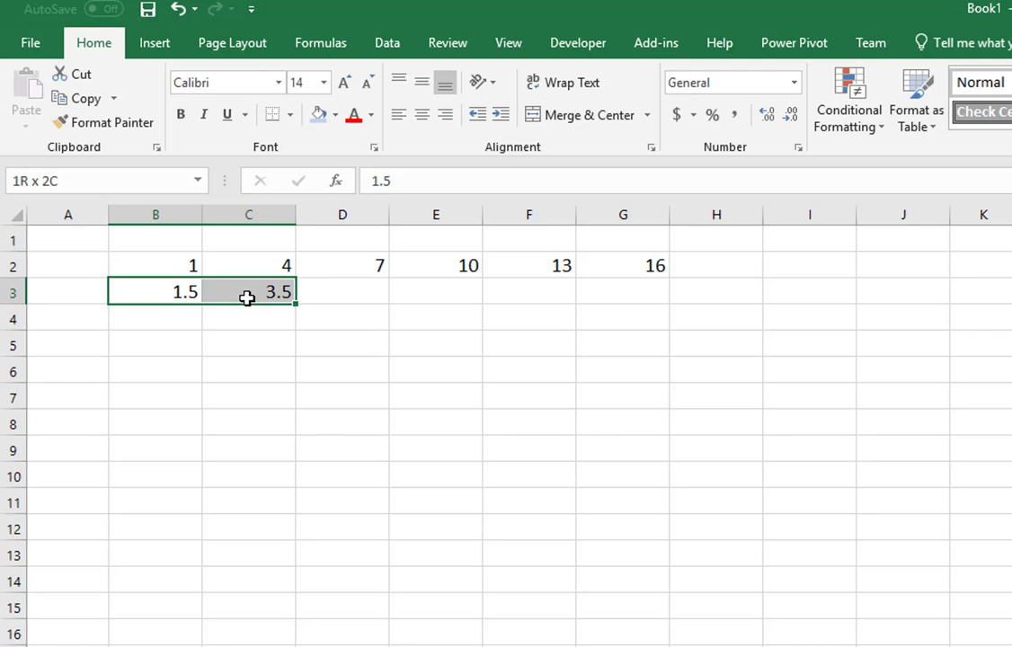
drag(248, 299, 495, 310)
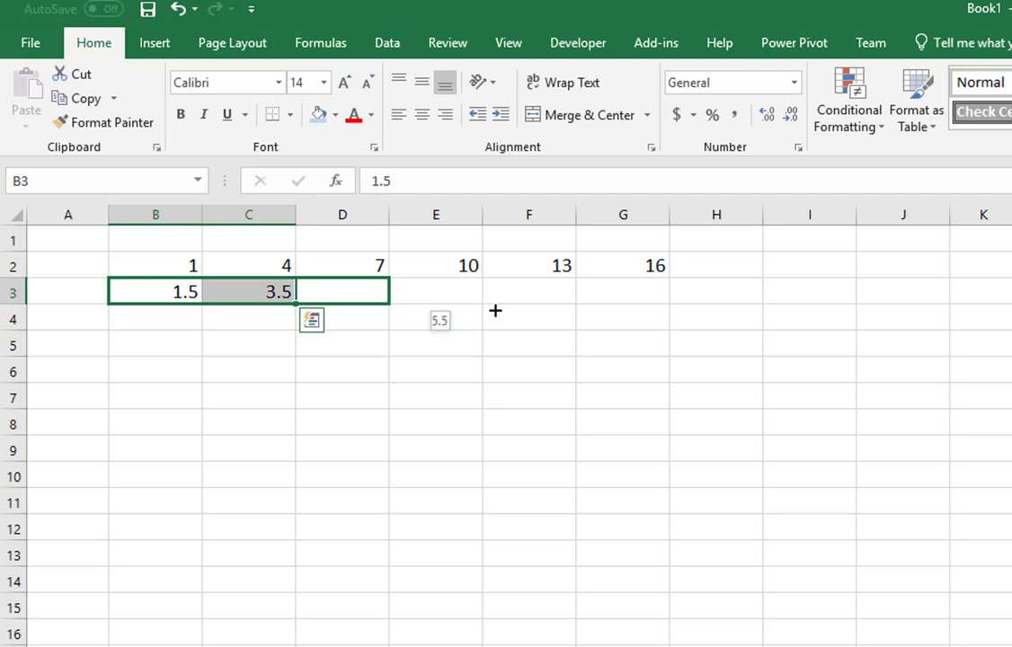
drag(496, 311, 656, 310)
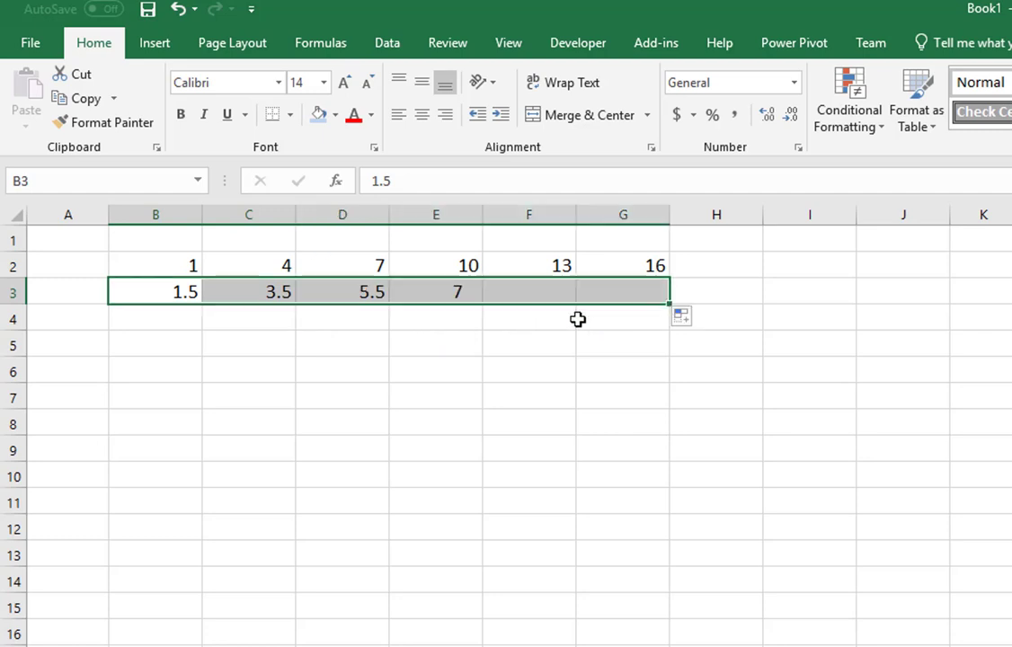
- Enter Section 1 in B4 and Section 3 in C4, and auto-fill the pattern from both cells across to G4
click(186, 322)
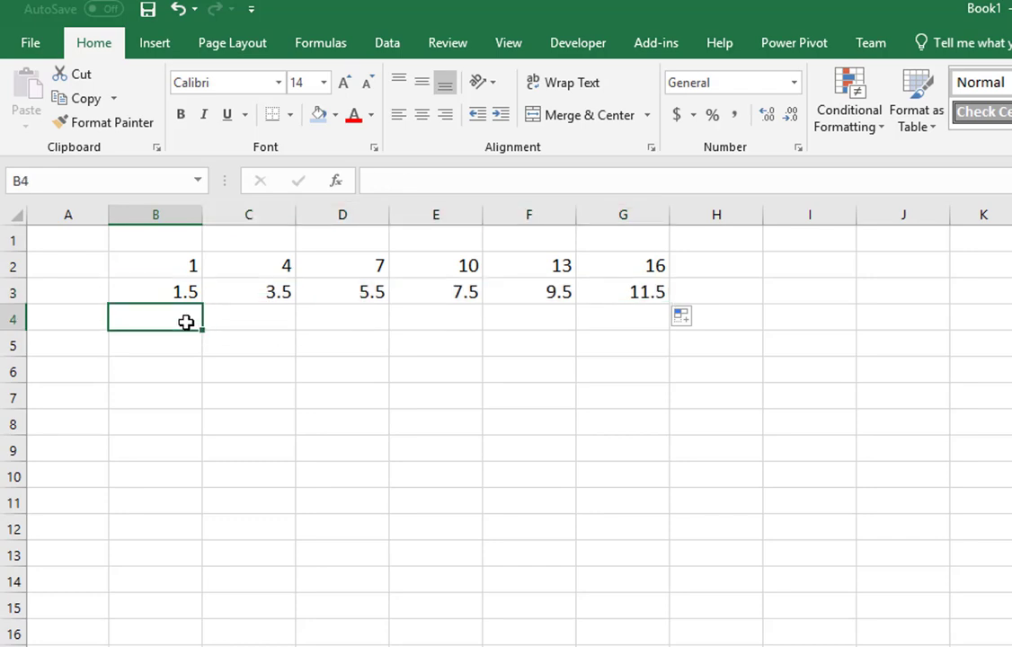
text(Section)
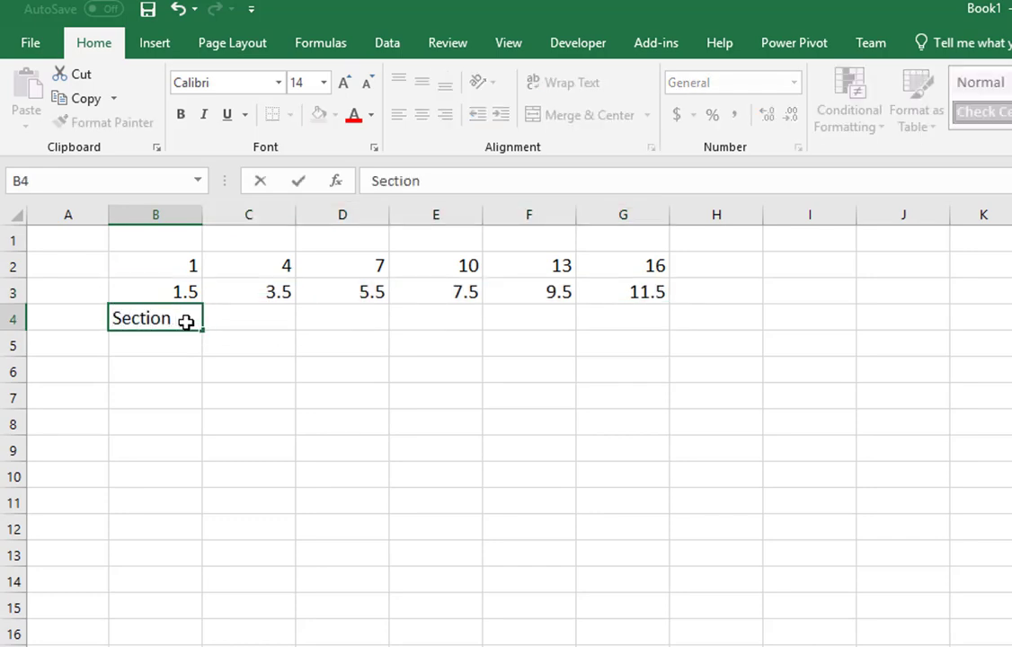
text( 1)
key(Tab)
text(Se)
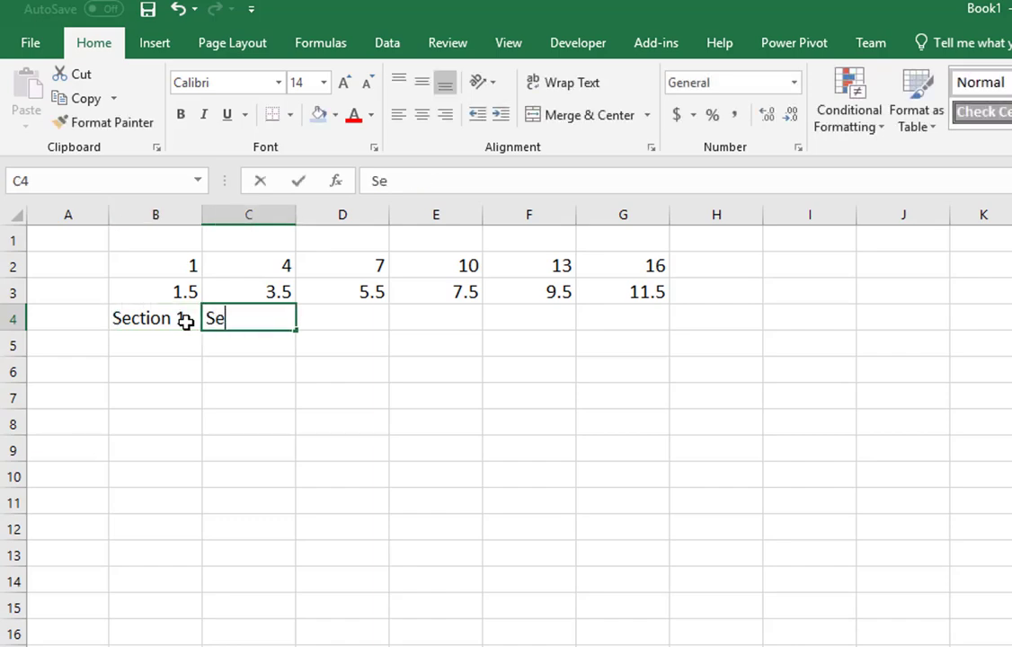
text(ction 3)
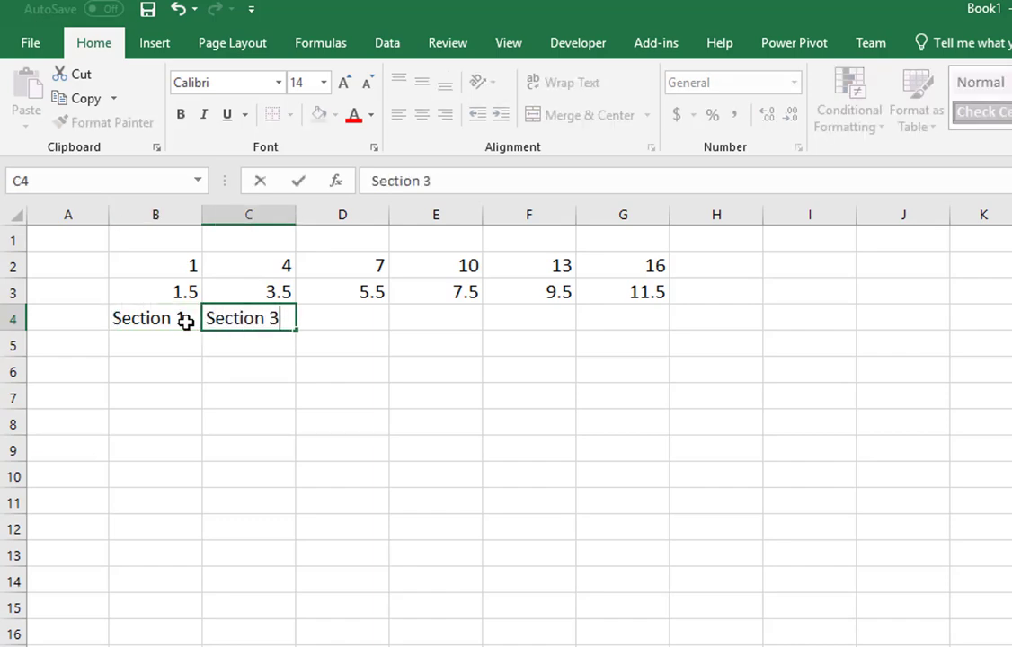
key(Tab)
drag(182, 321, 283, 325)
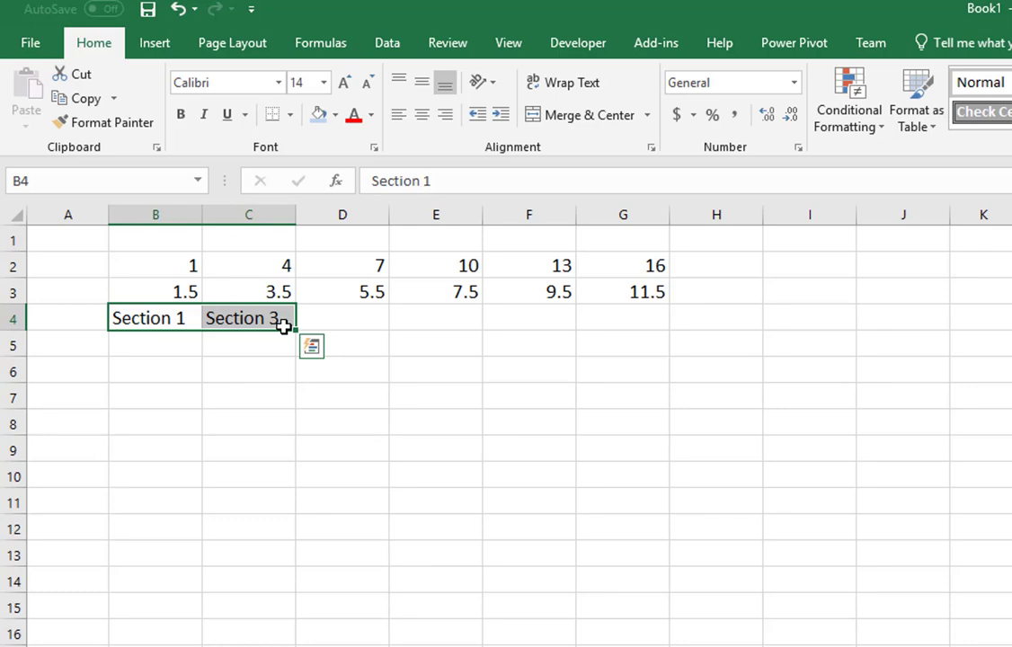
drag(295, 333, 657, 351)
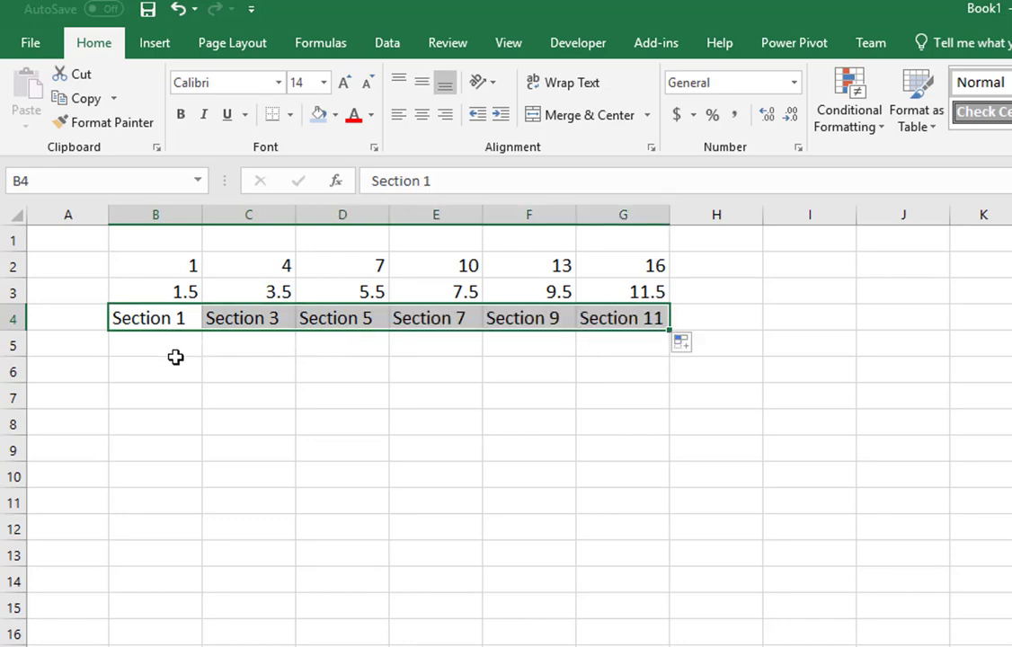
- Enter Freshman, Sophomore, Junior and Senior in B5 to E5, and auto-fill the repeating sequence across to I5
click(168, 347)
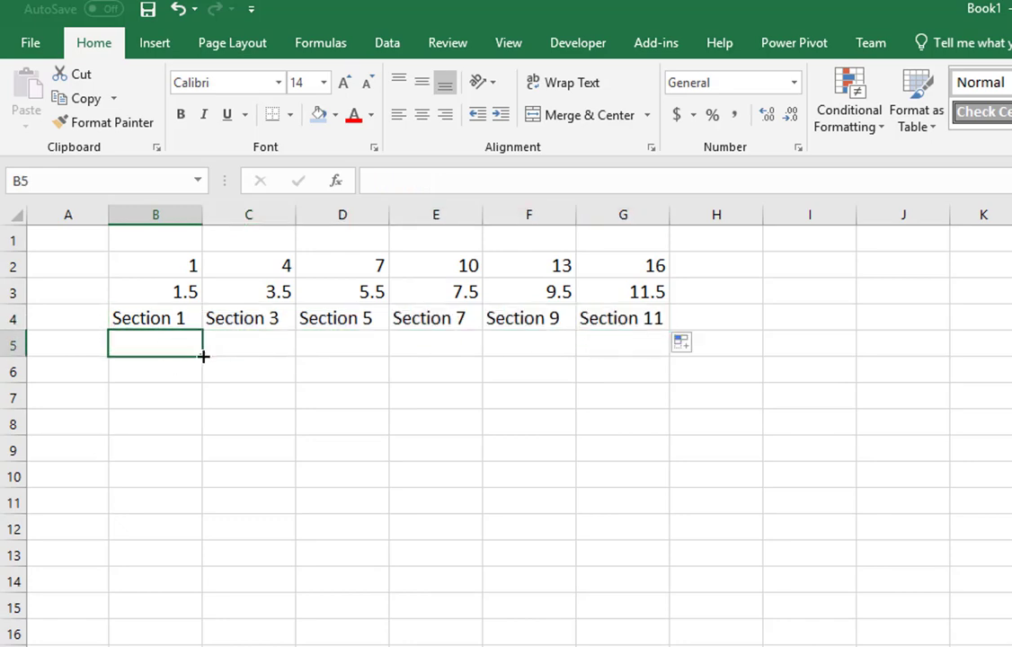
text(Freshman)
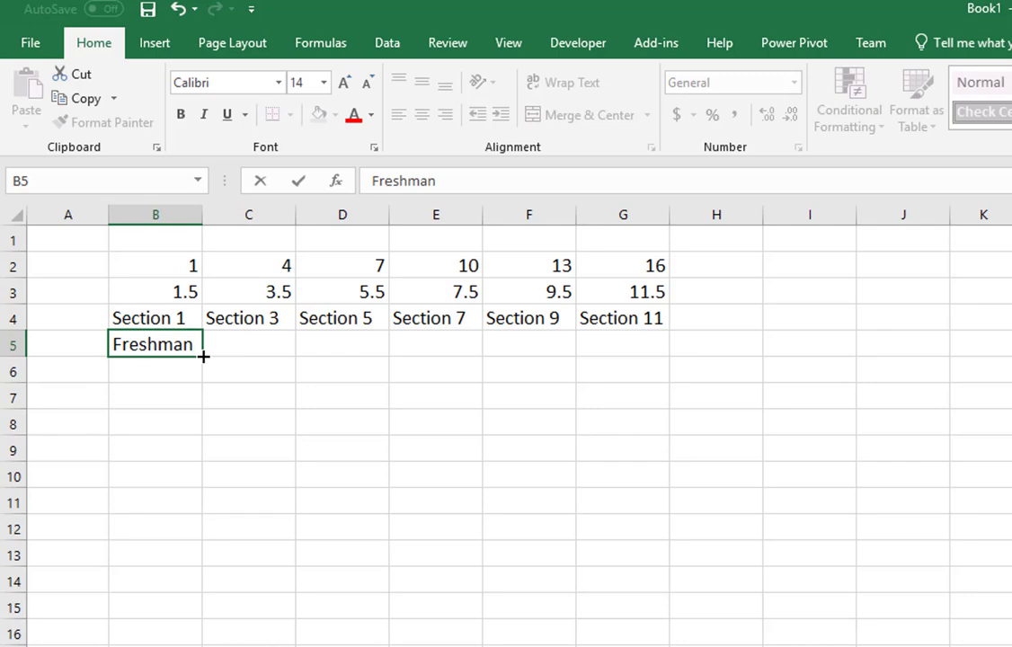
key(Tab)
text(Sophomore)
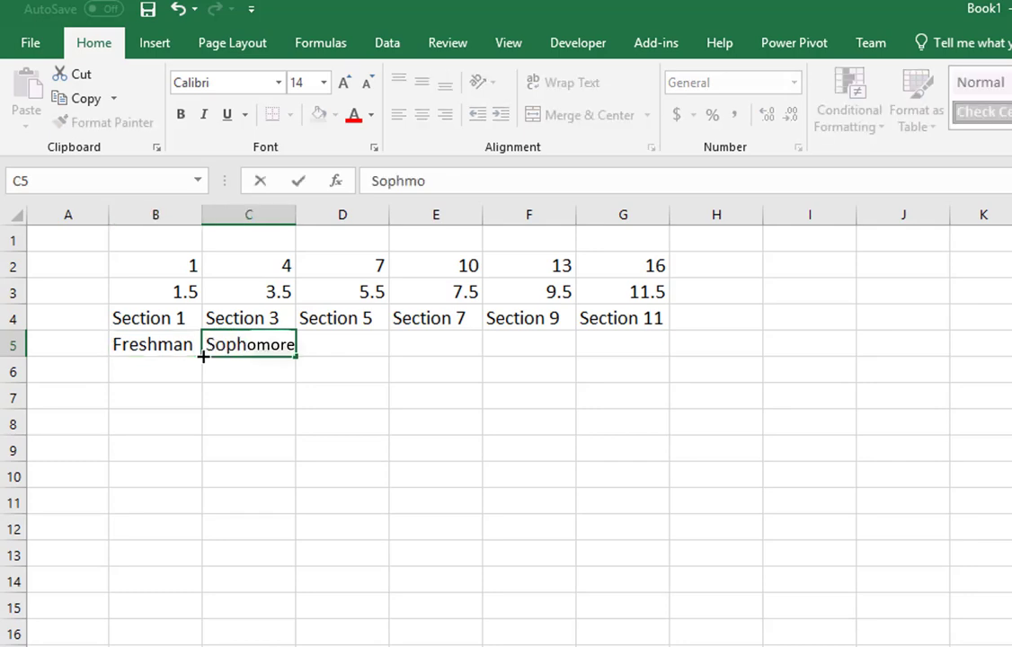
key(Tab)
text(Ju)
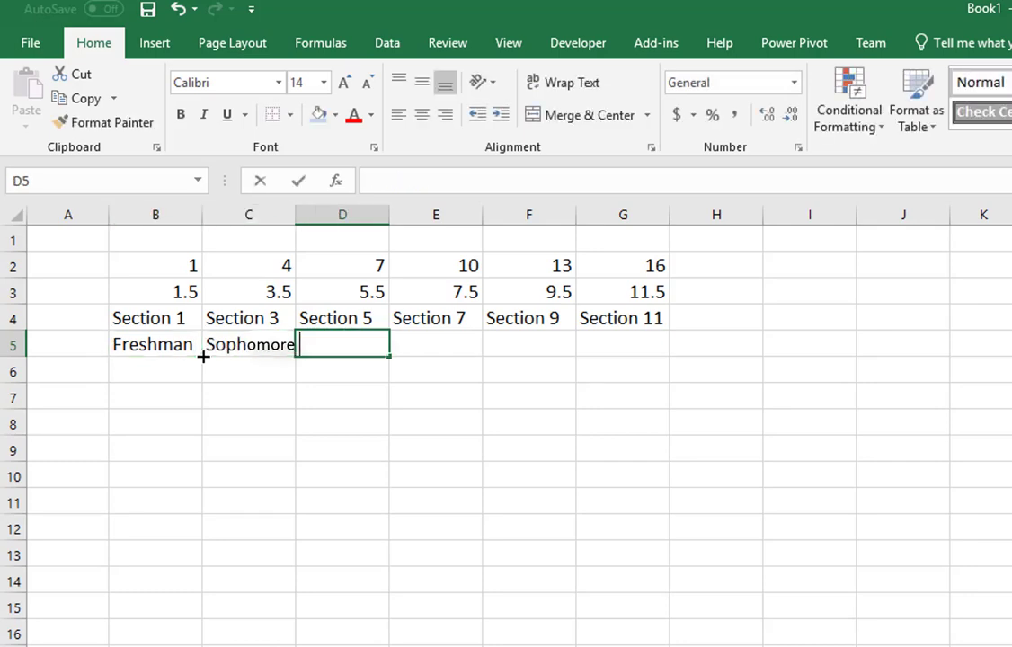
text(nior)
key(Tab)
text(Se)
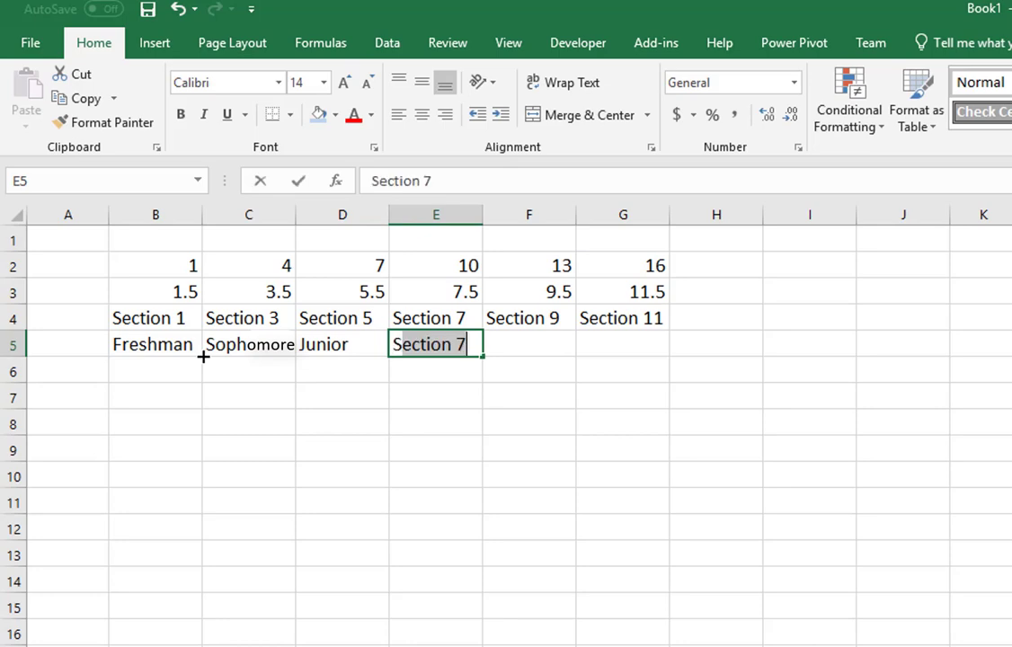
text(nior)
key(Tab)
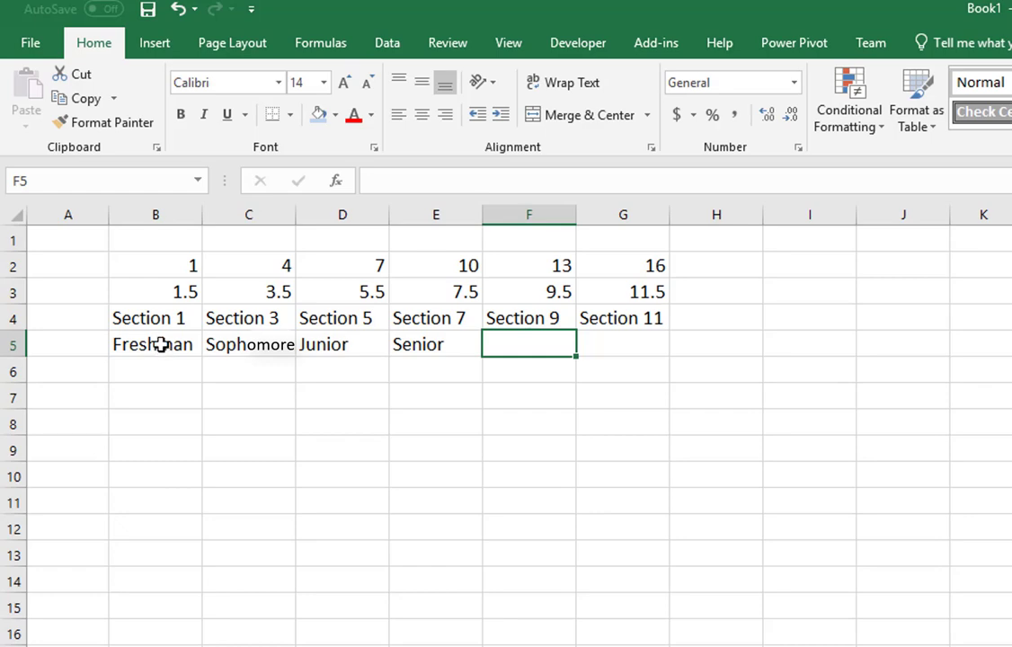
drag(160, 346, 837, 363)
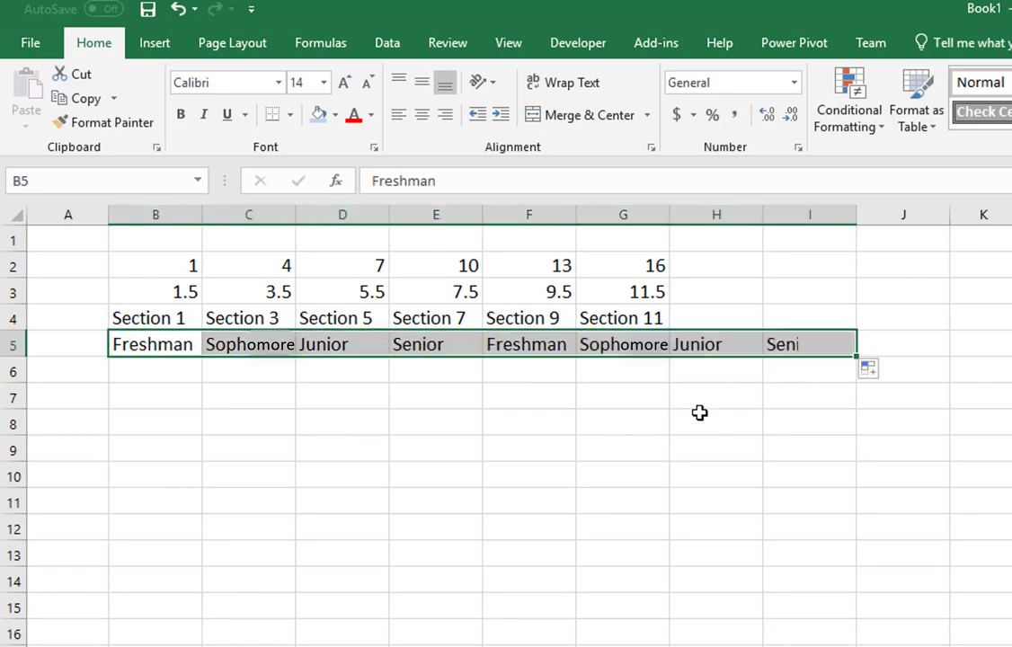
- Enter 1:00 AM in B6 and 2:00 AM in C6, and extend the hourly series from both cells across to H6
click(173, 372)
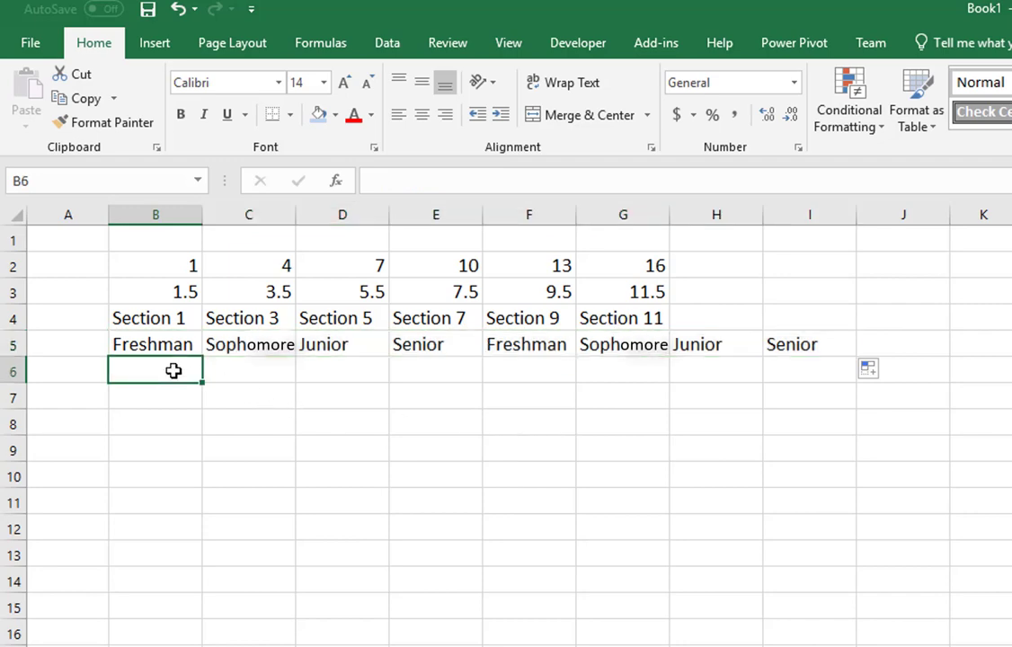
text(1:00)
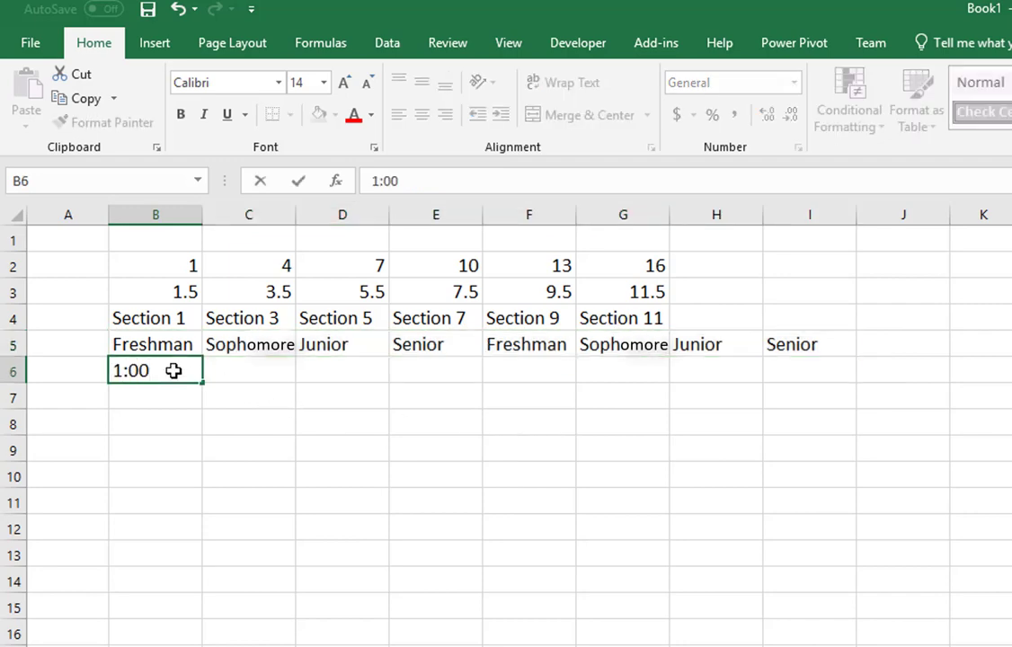
text( AM)
key(Tab)
text(2)
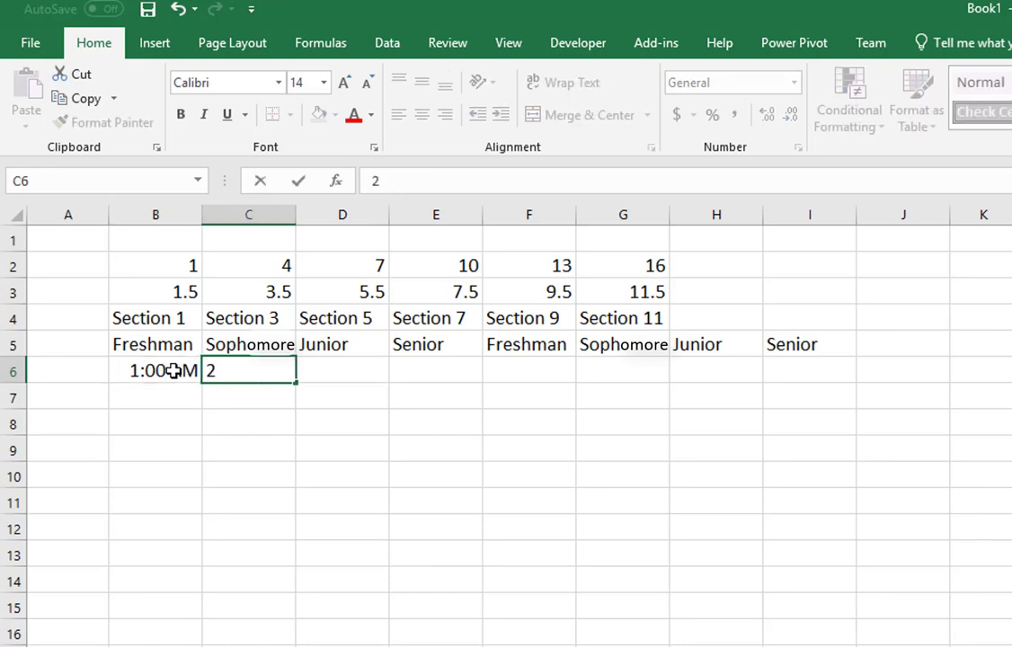
text(:00 AM)
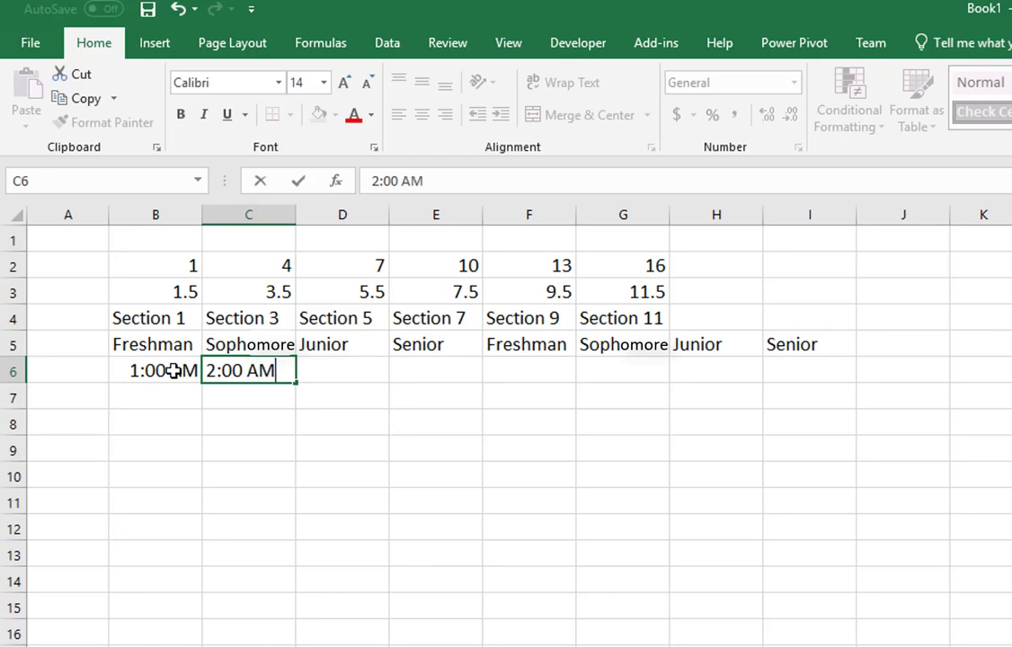
key(Tab)
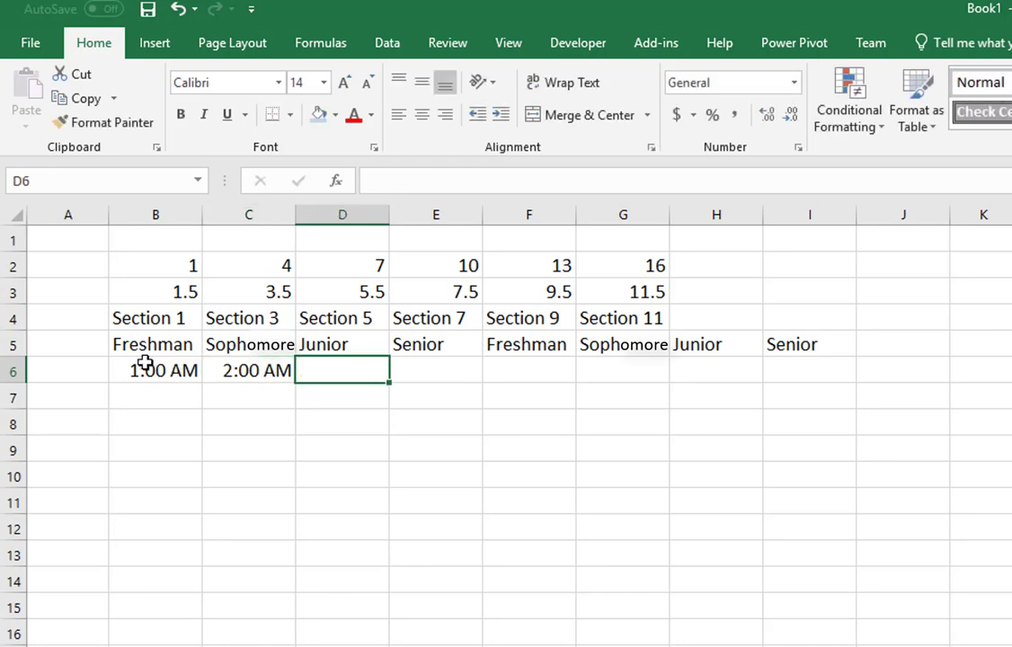
drag(144, 364, 743, 399)
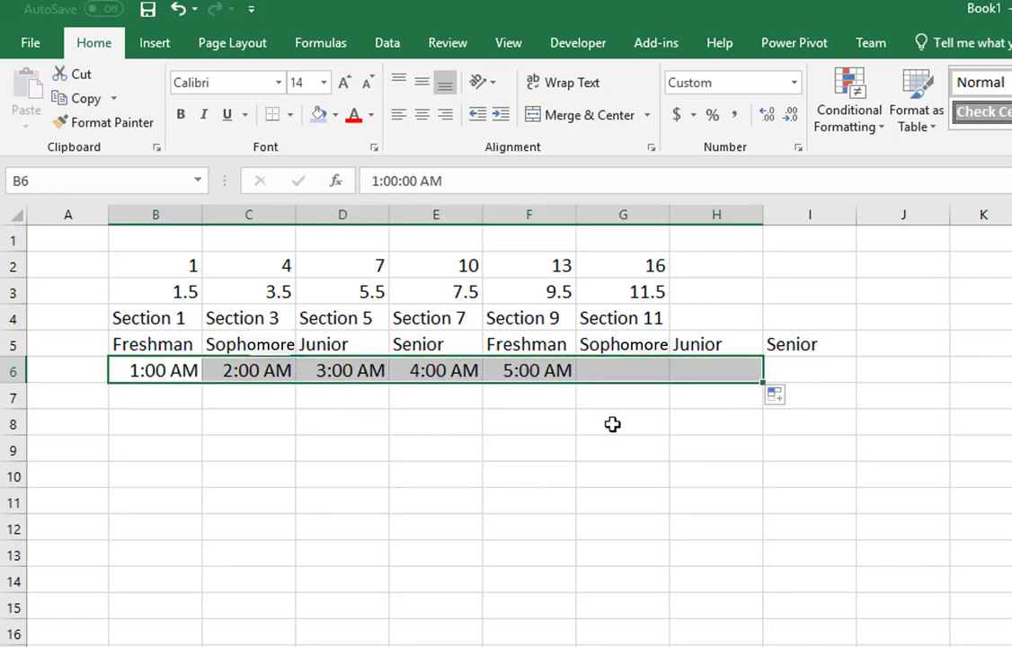
- Enter the dates 8/1/2019 in B7 and 8/2/2019 in C7, and auto-fill the daily series across to F7
click(166, 397)
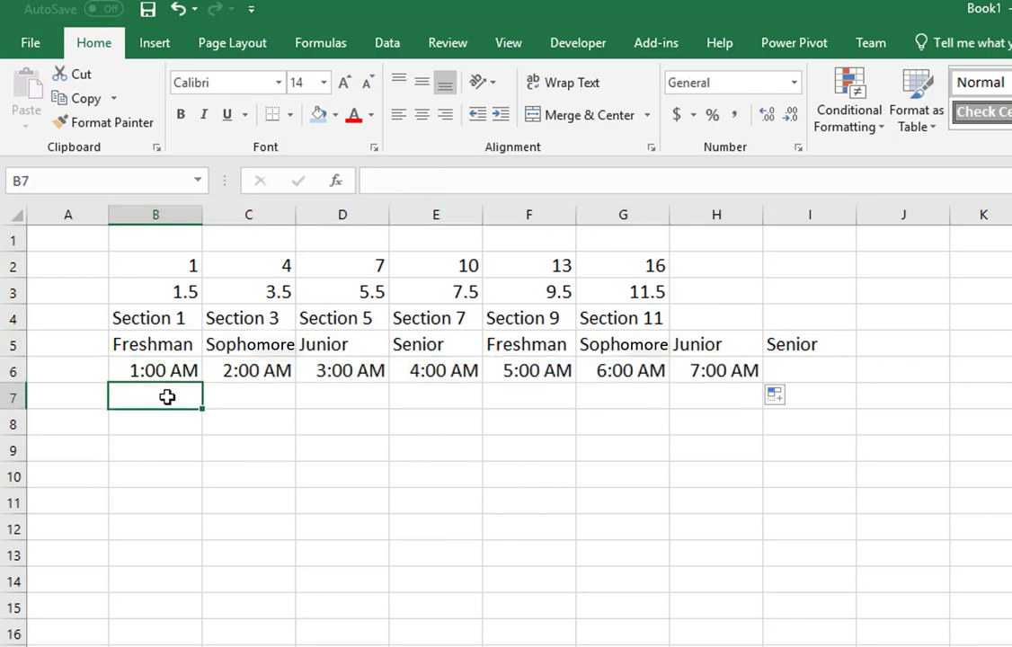
text(8/1/)
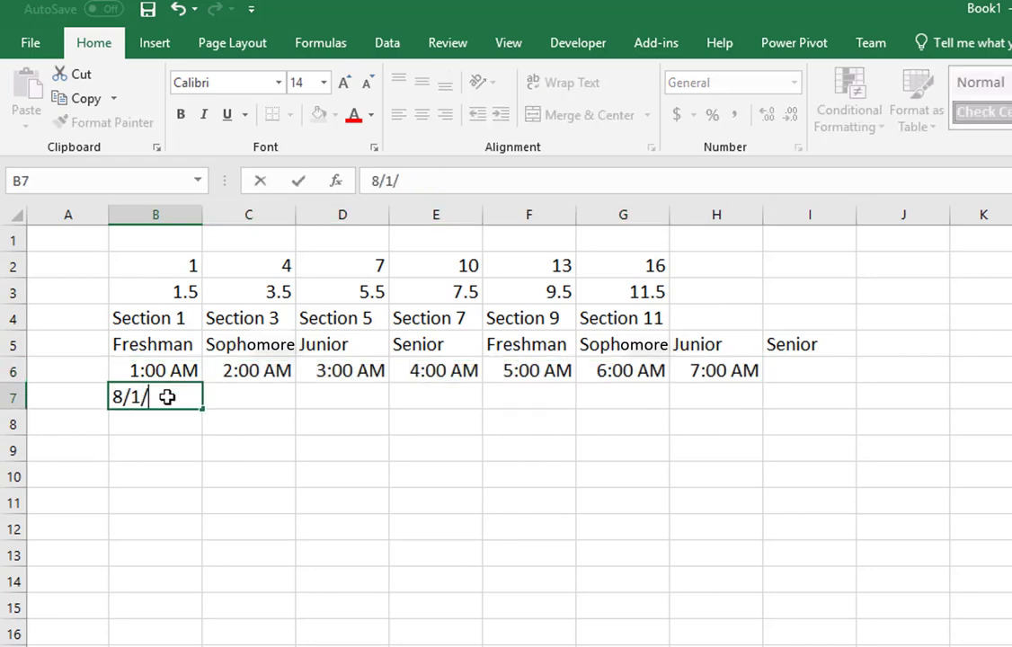
text(2019)
key(Tab)
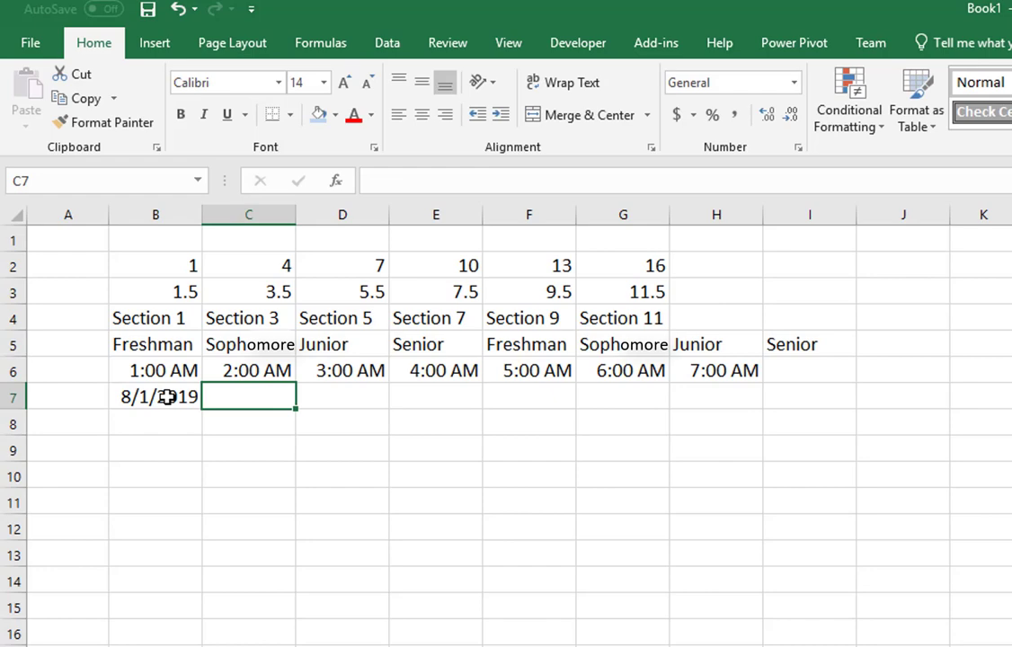
text(8/2/2o)
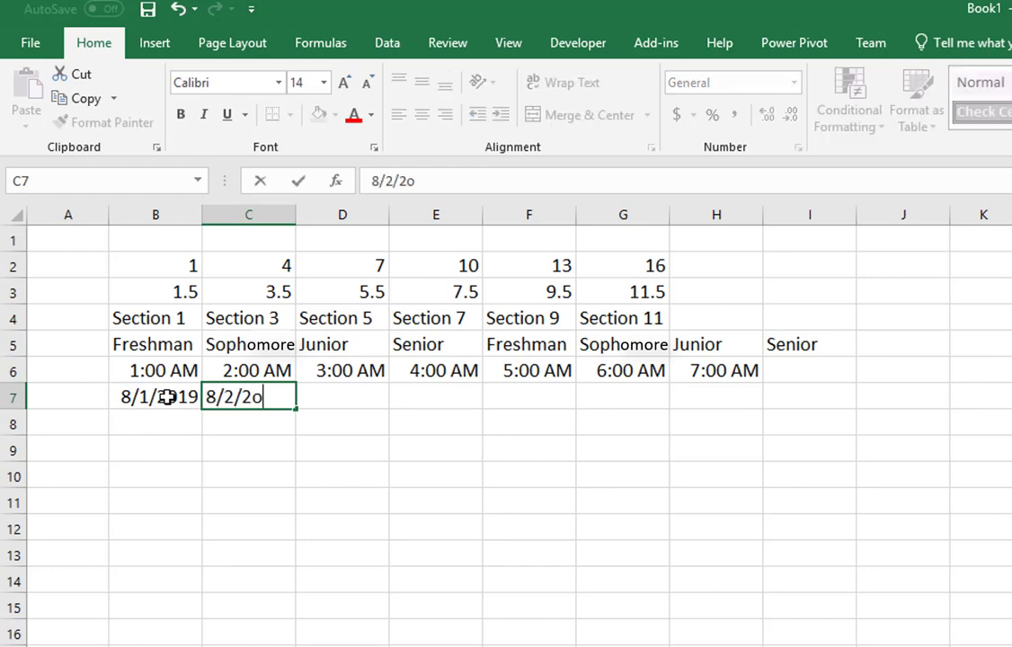
key(BackSpace)
text(019)
key(Tab)
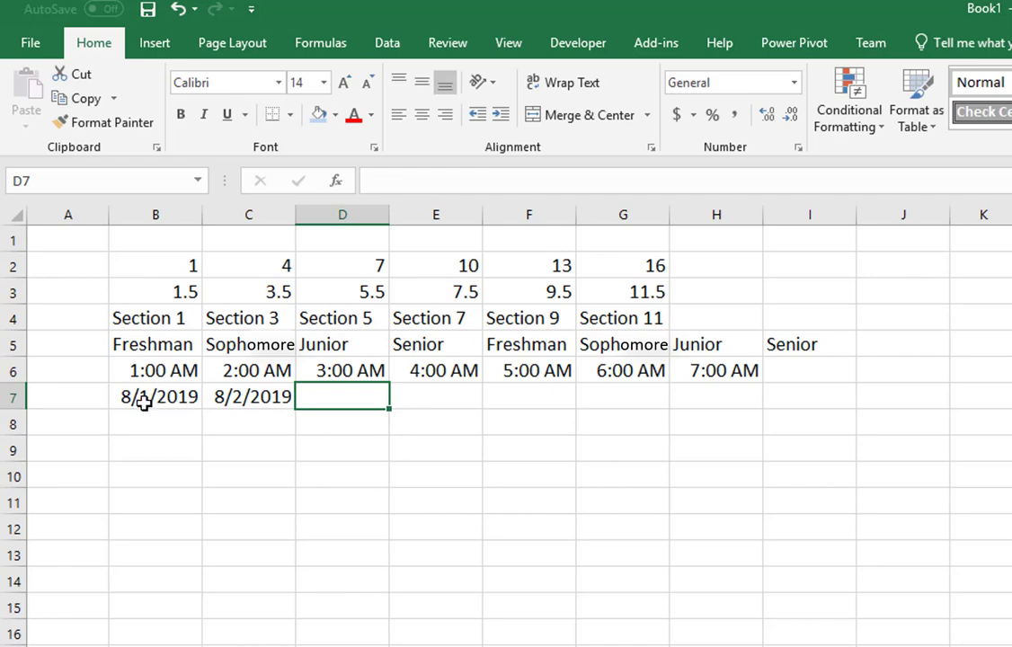
drag(142, 398, 538, 406)
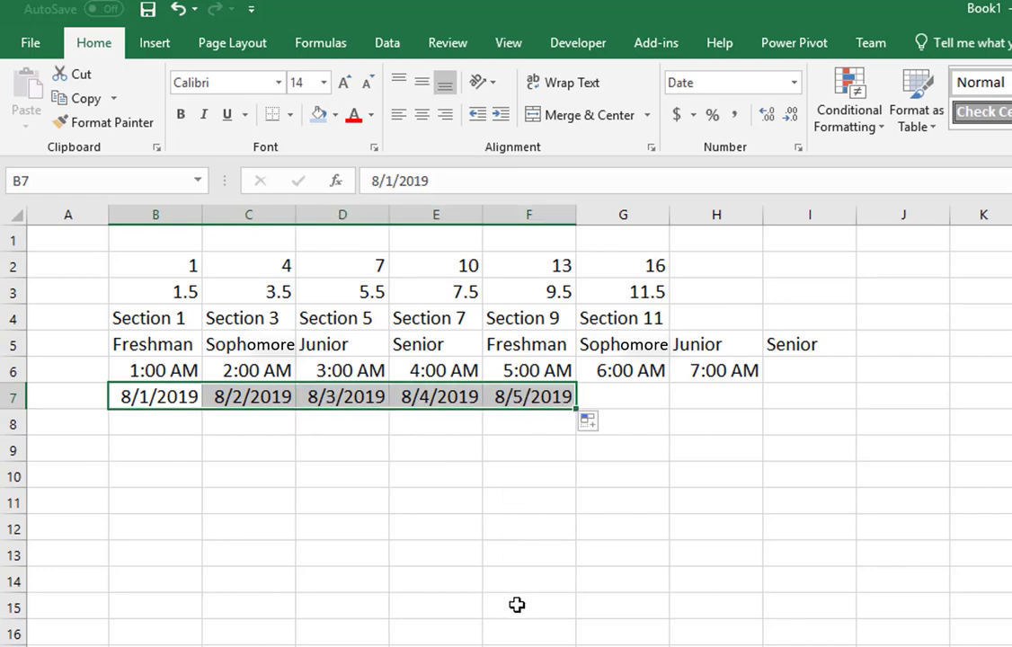
click(517, 605)
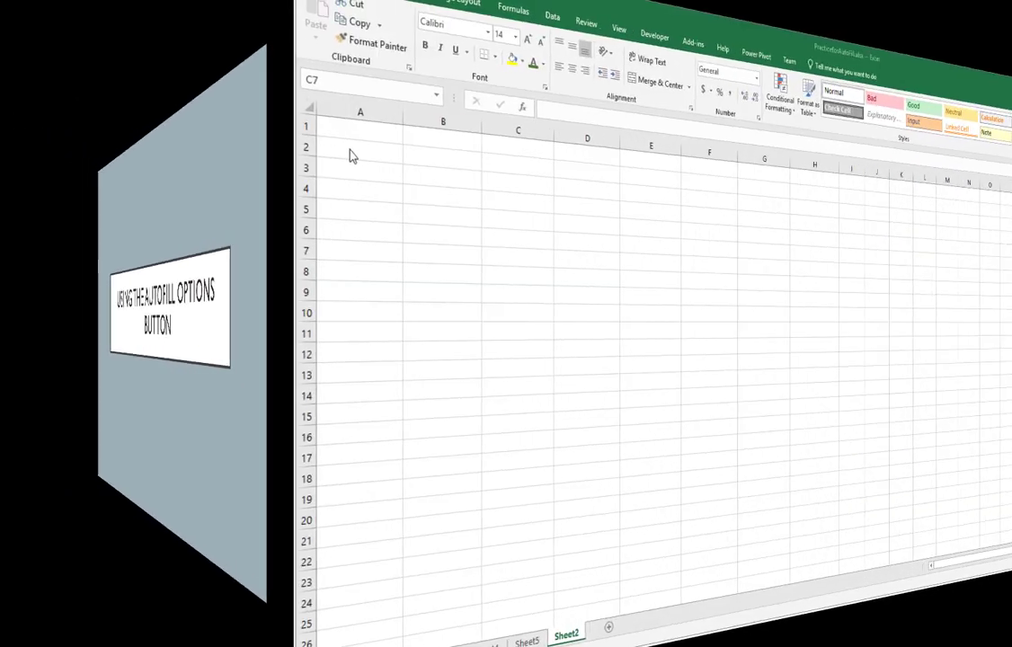
- Enter Layout 1 in A2, auto-fill it across to F2, and change the fill to Copy Cells
click(98, 168)
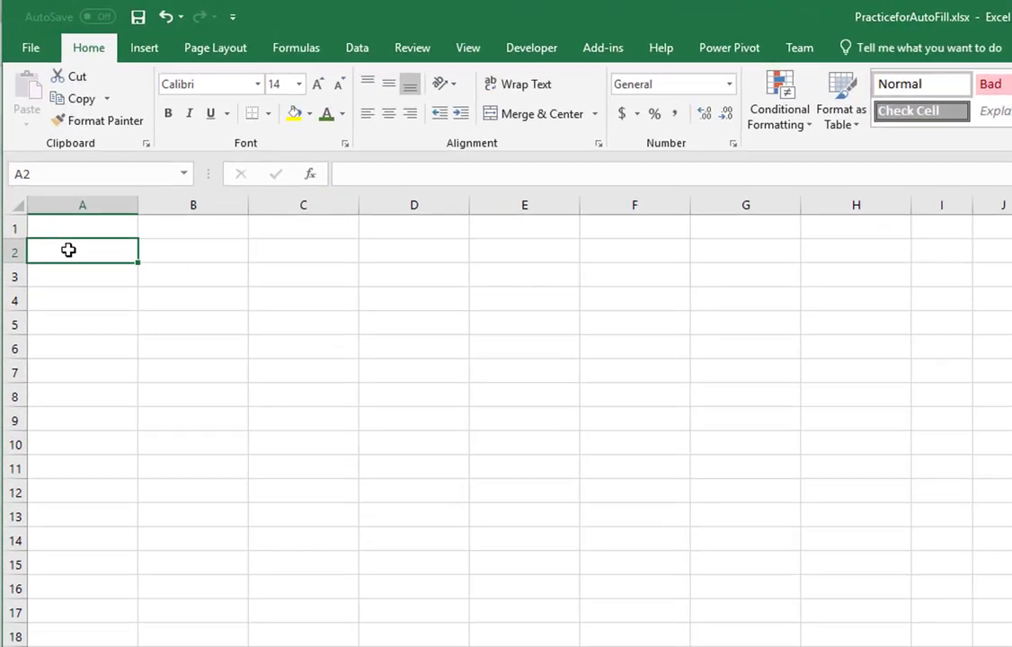
text(Layout 1)
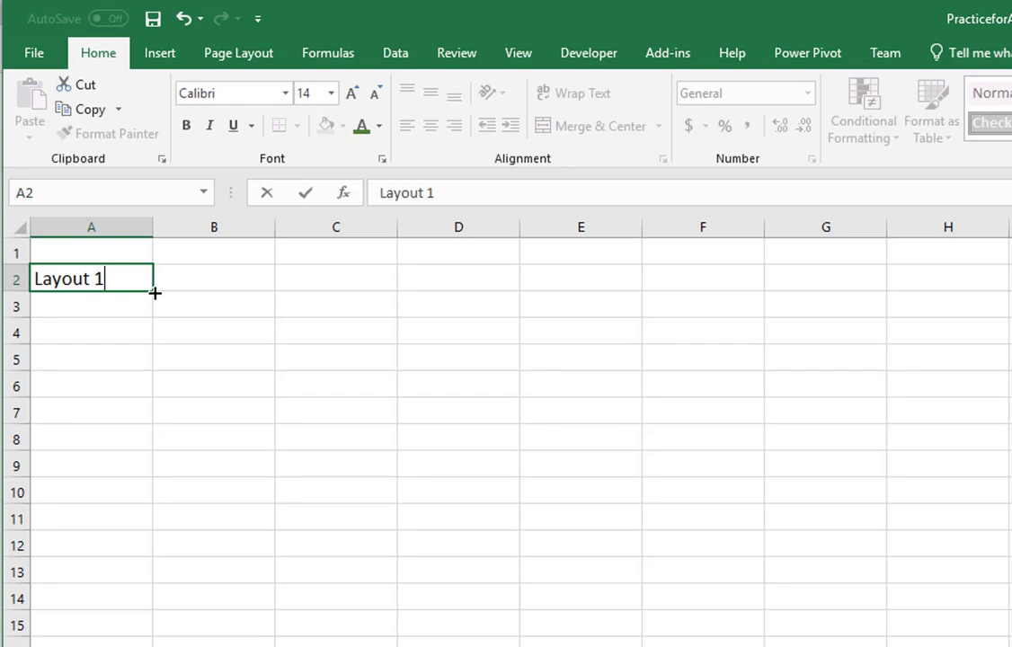
drag(155, 294, 722, 278)
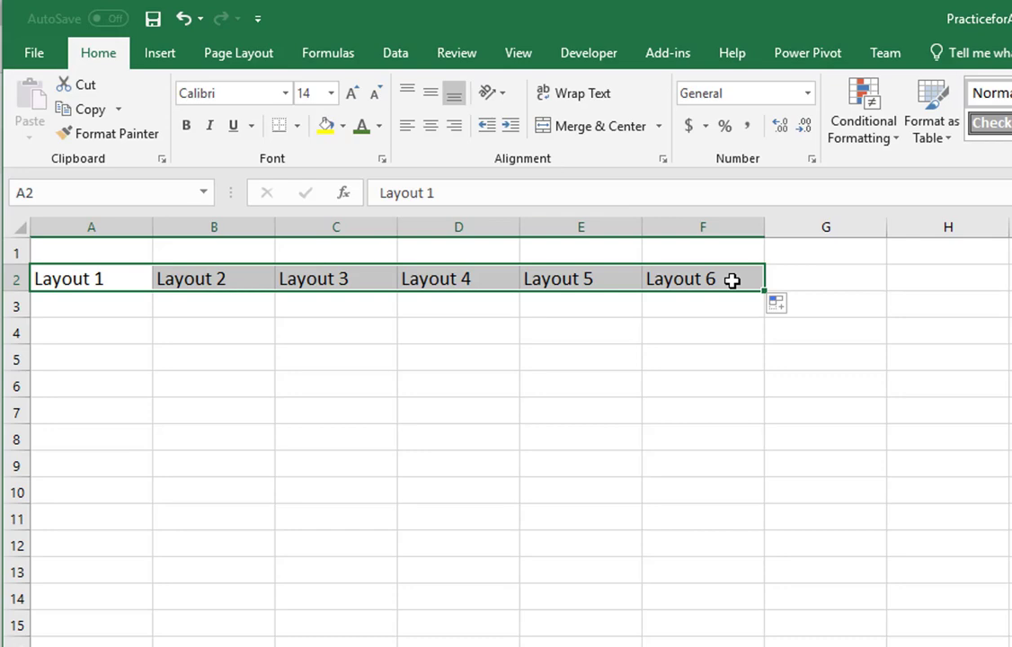
click(791, 308)
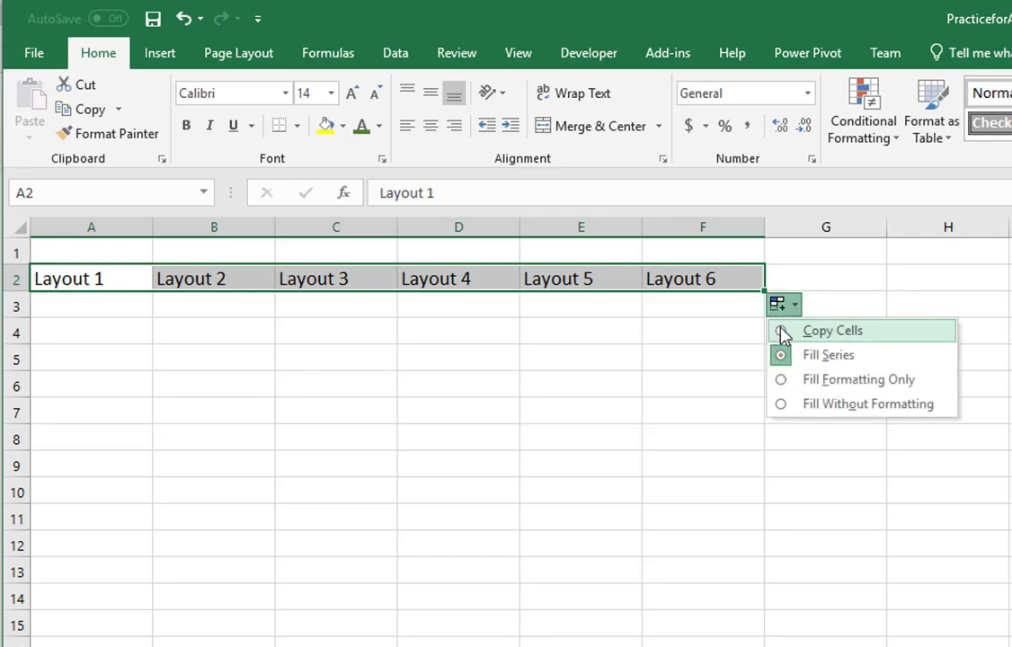
click(781, 329)
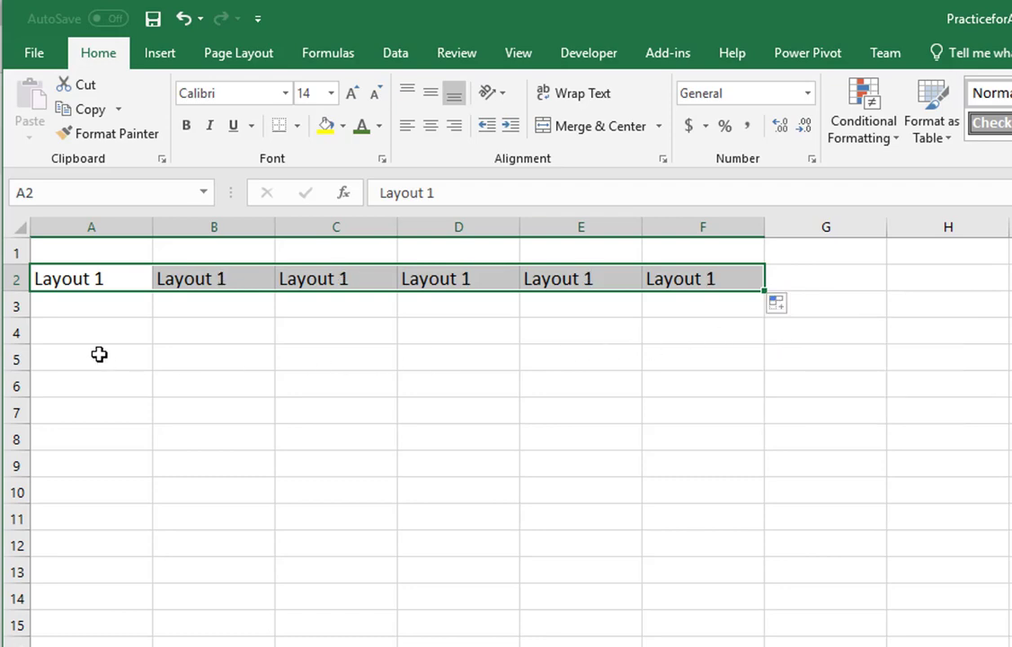
- Enter Layout 1 in A3 and format its text as bold, italic and underlined in a darker theme green
click(59, 305)
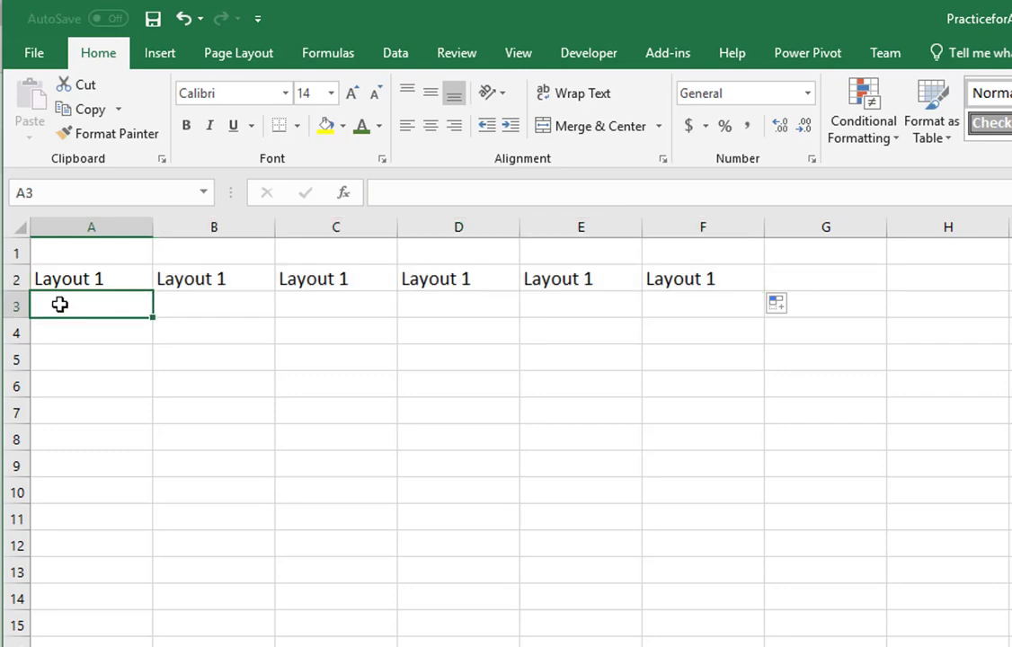
text(Layout 1)
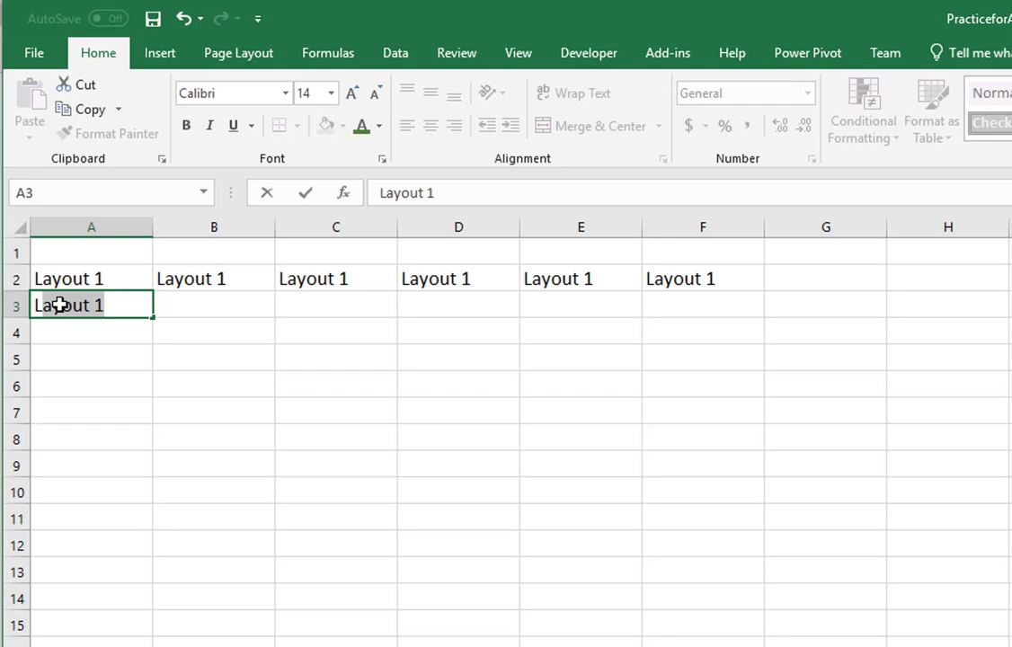
drag(106, 307, 18, 303)
click(190, 129)
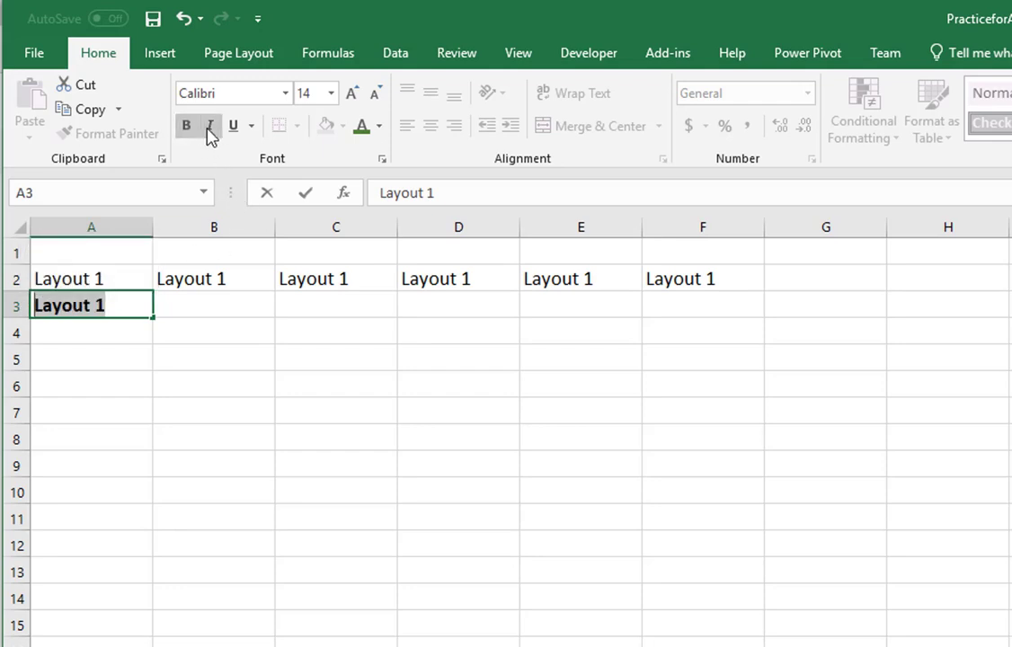
click(212, 129)
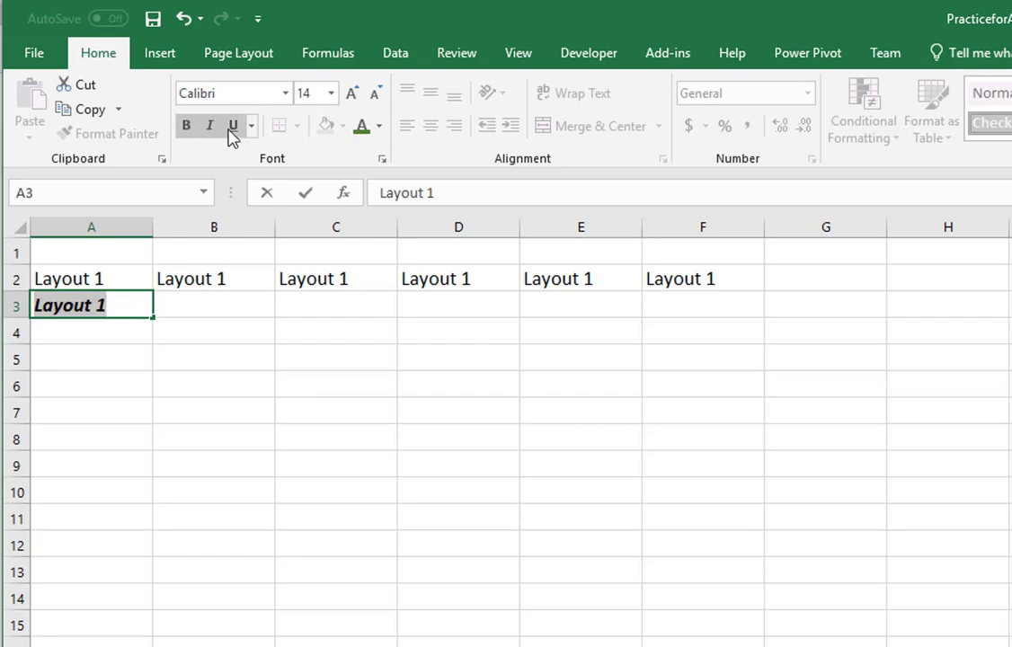
click(233, 129)
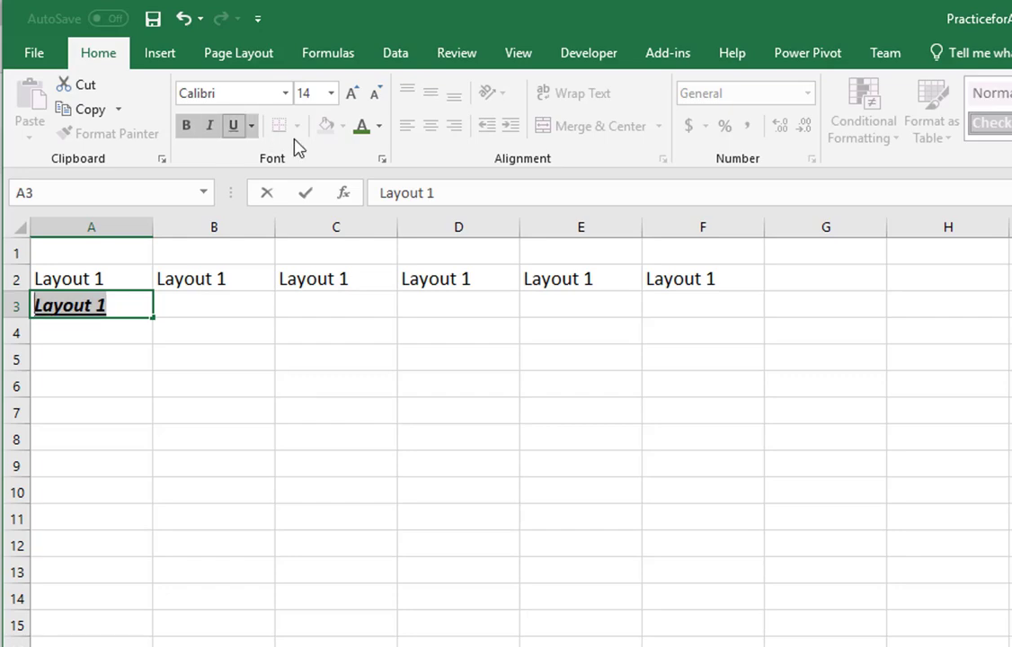
click(380, 126)
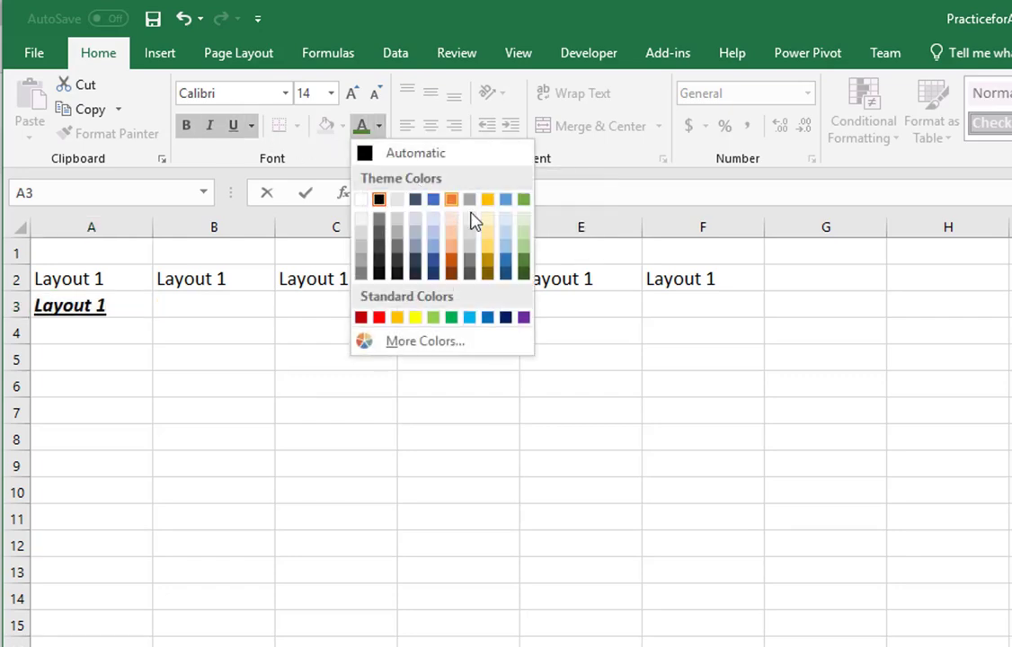
click(524, 260)
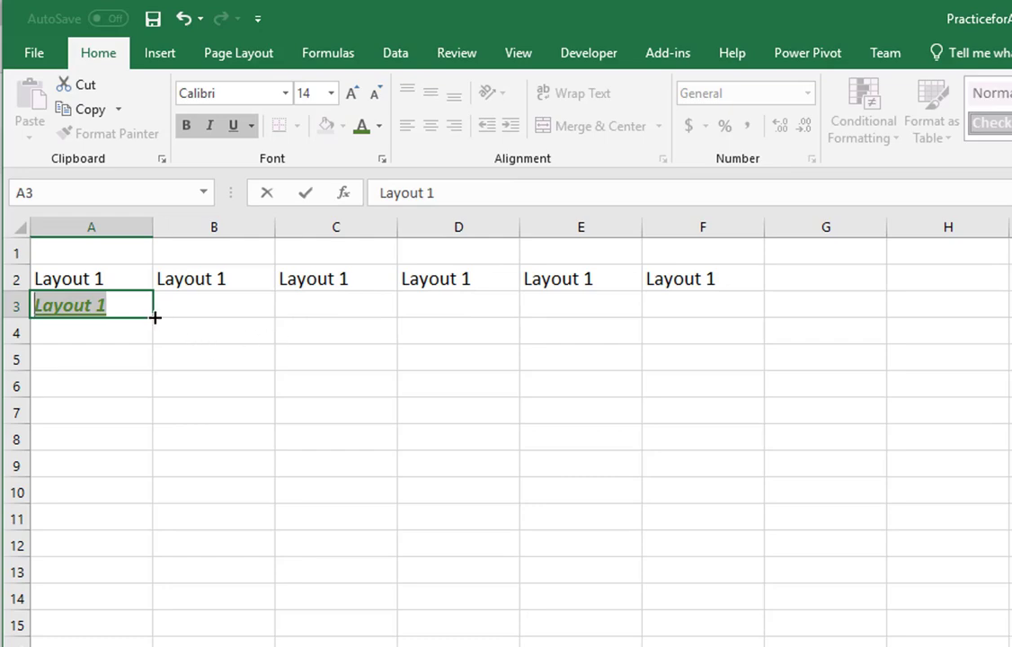
- Auto-fill the label from A3 across to F3 and change the fill to Fill Without Formatting
drag(154, 317, 753, 334)
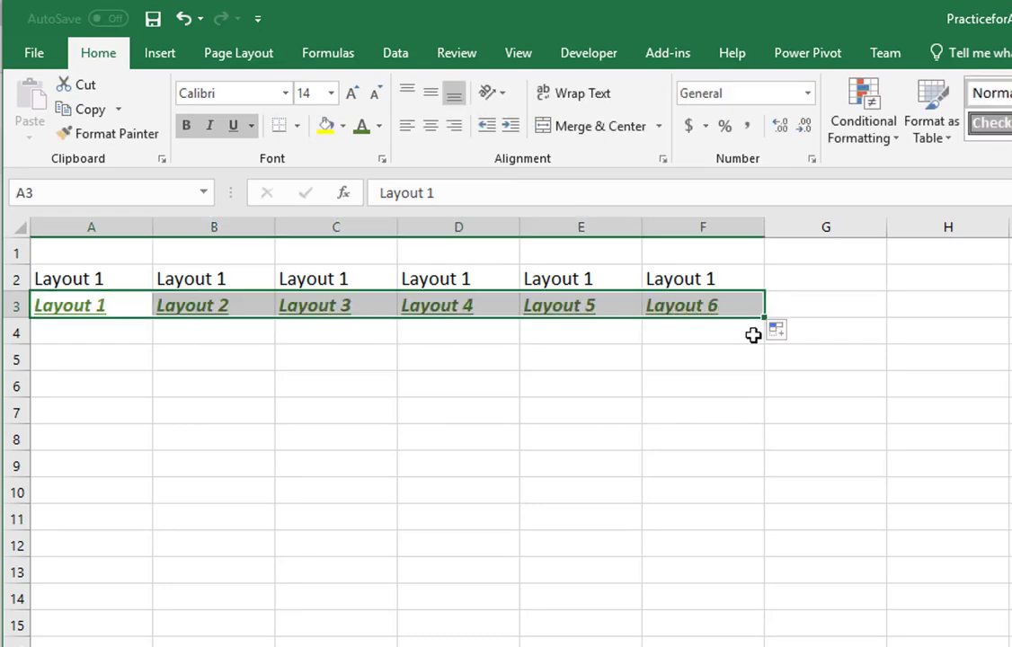
click(792, 337)
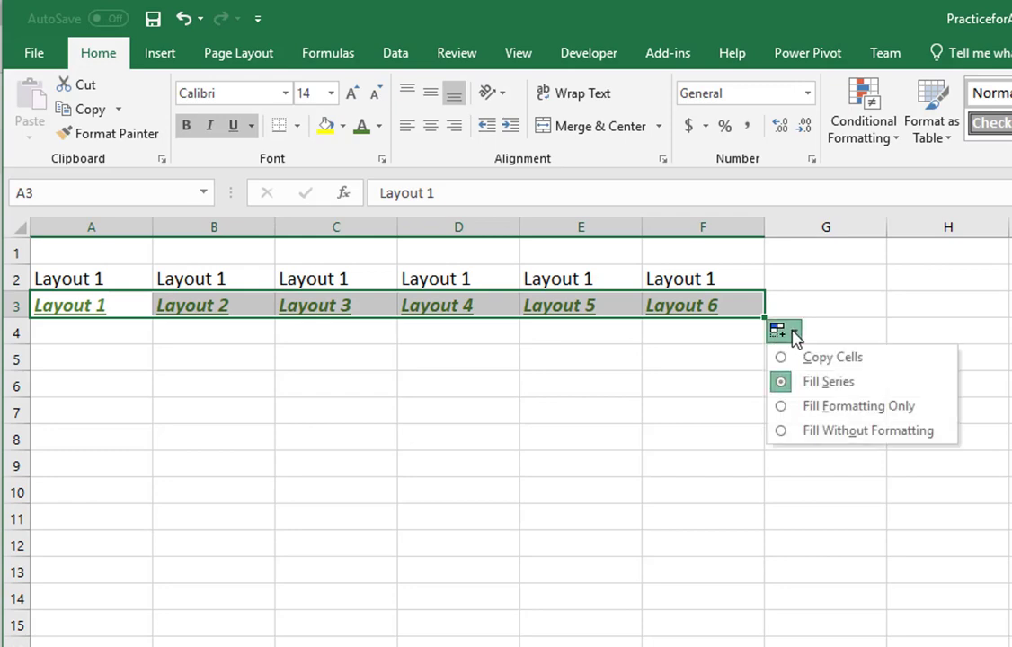
click(784, 431)
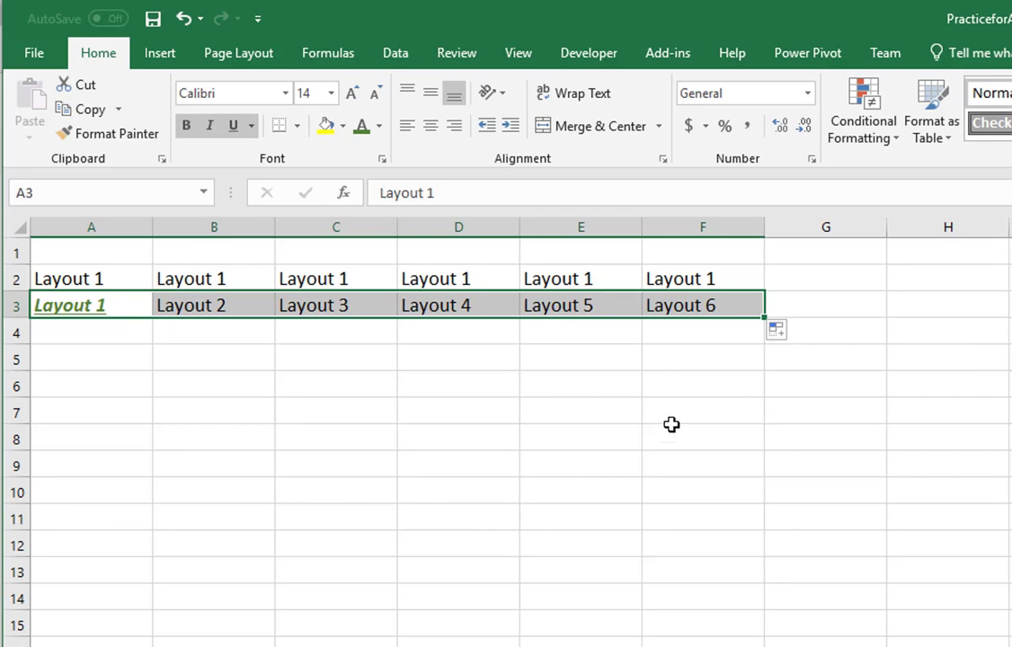
- Enter Layout 1 in A4 and make its text bold, italic, underlined and the same green as A3
click(54, 333)
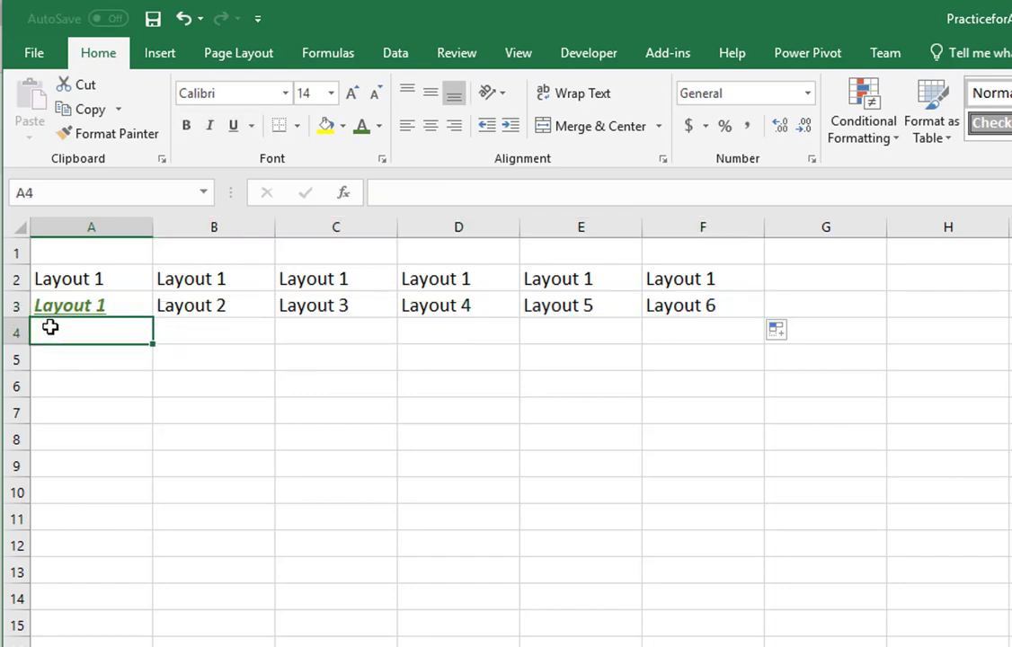
text(Layout 1)
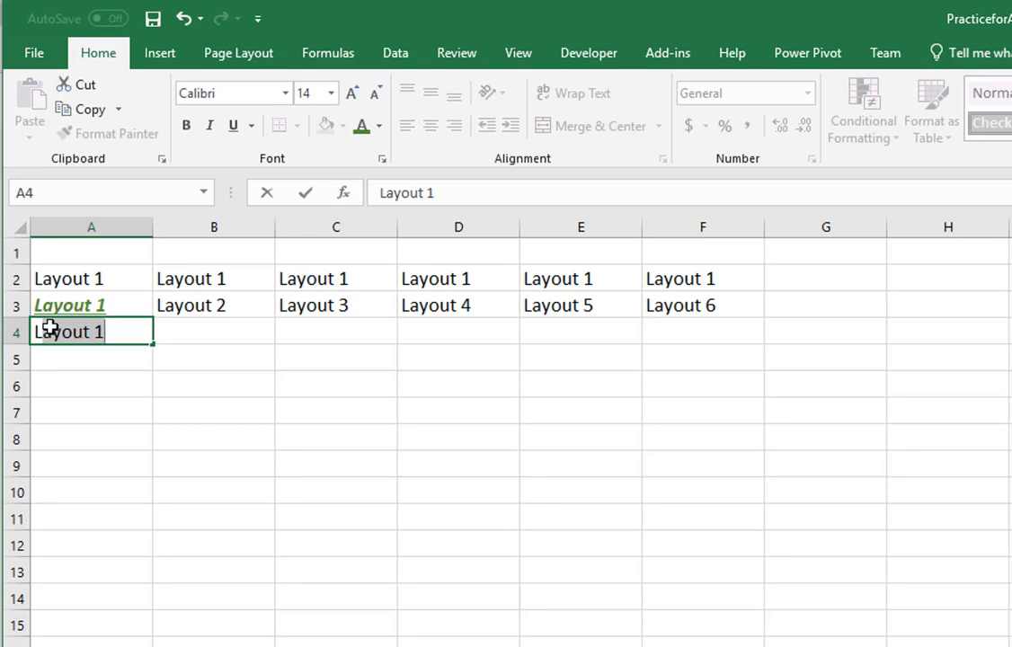
drag(111, 331, 11, 334)
click(188, 127)
click(208, 126)
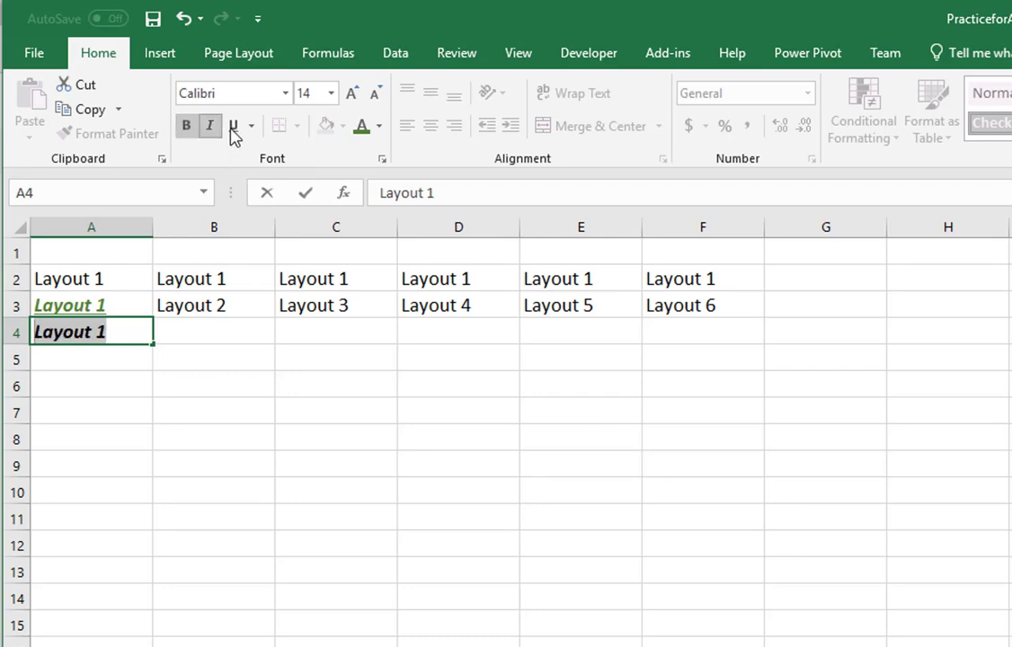
click(232, 127)
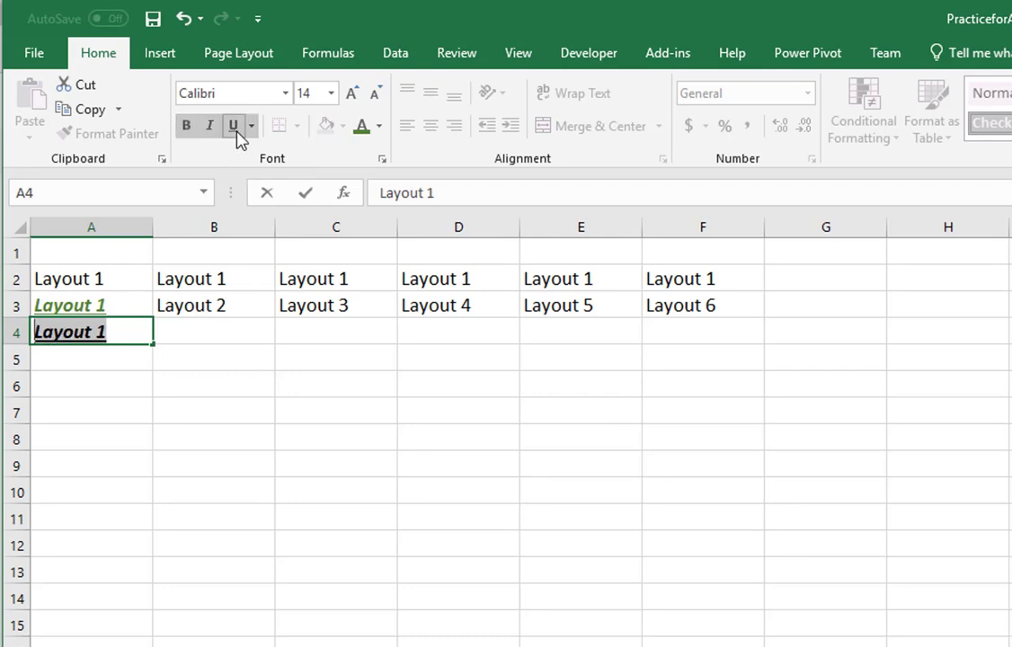
click(362, 129)
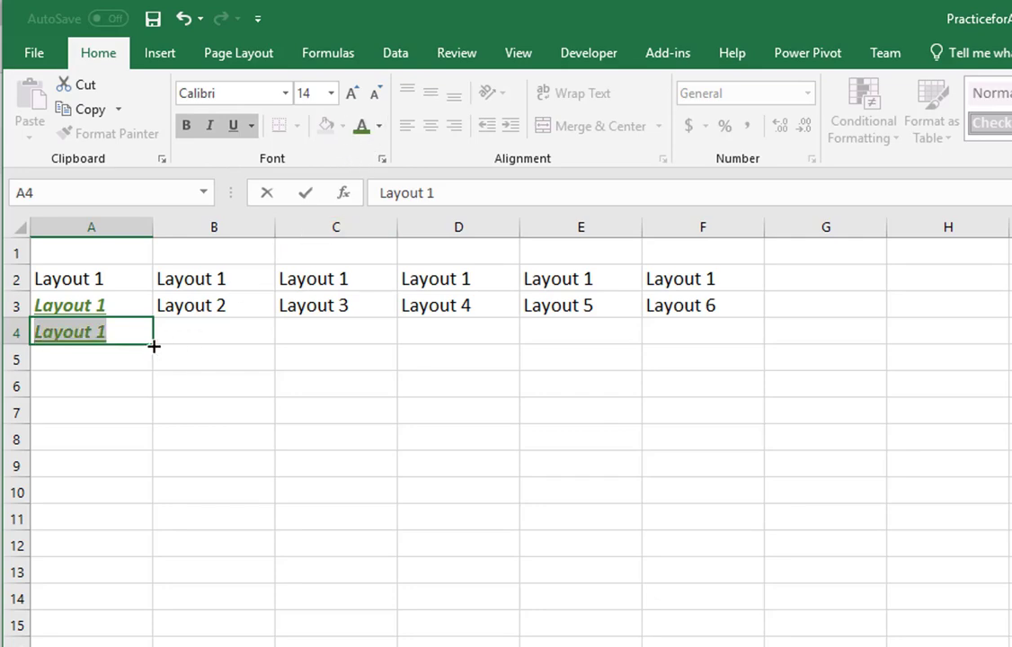
- Auto-fill from A4 across to F4 and change the fill to Fill Formatting Only
drag(154, 346, 749, 339)
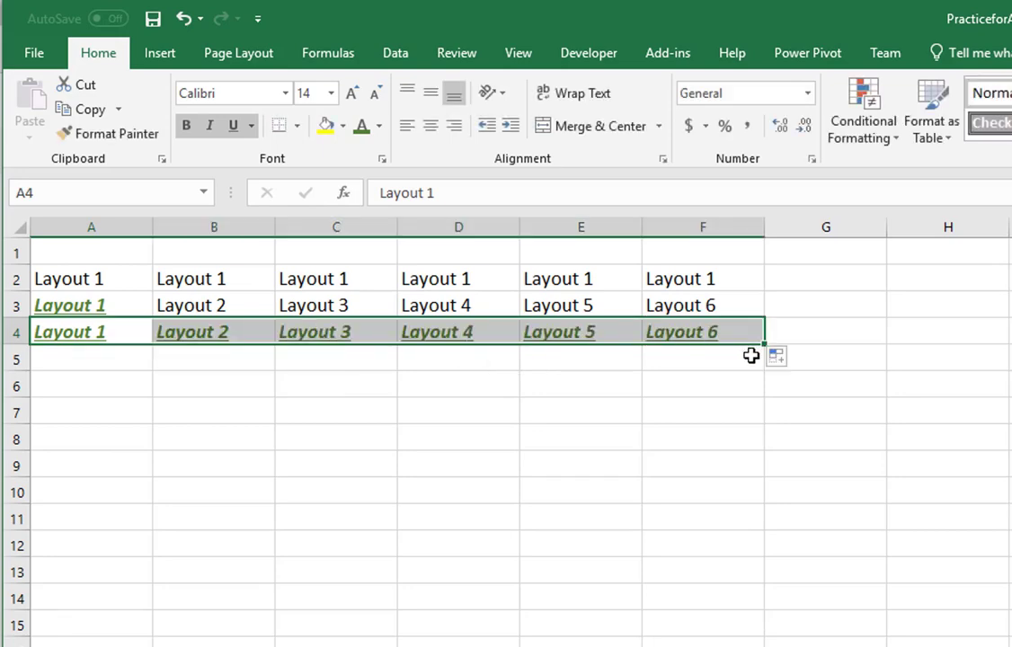
click(795, 363)
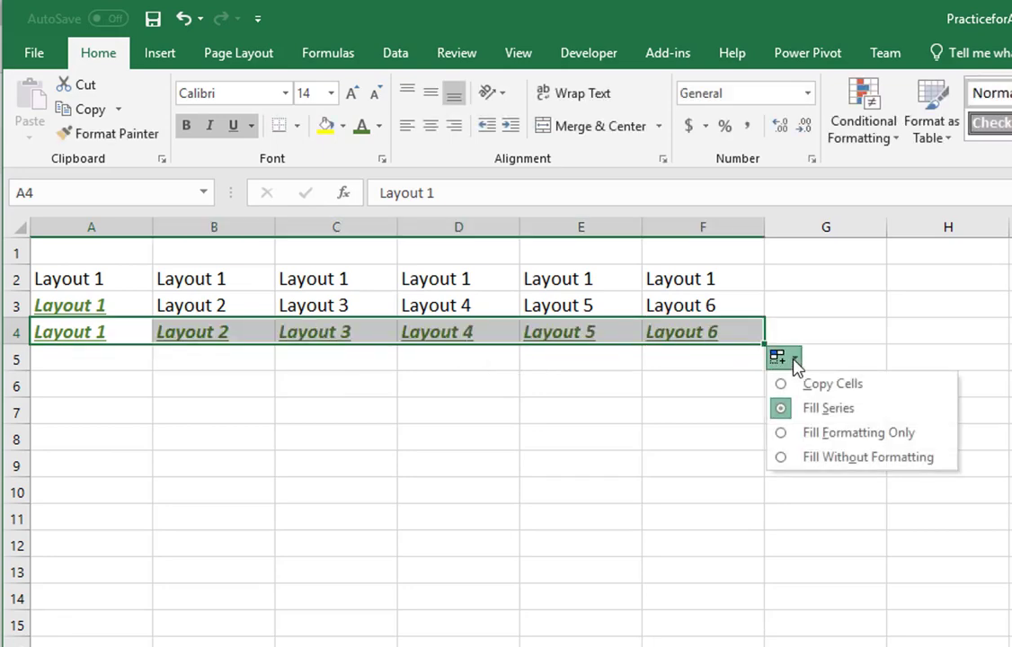
click(784, 438)
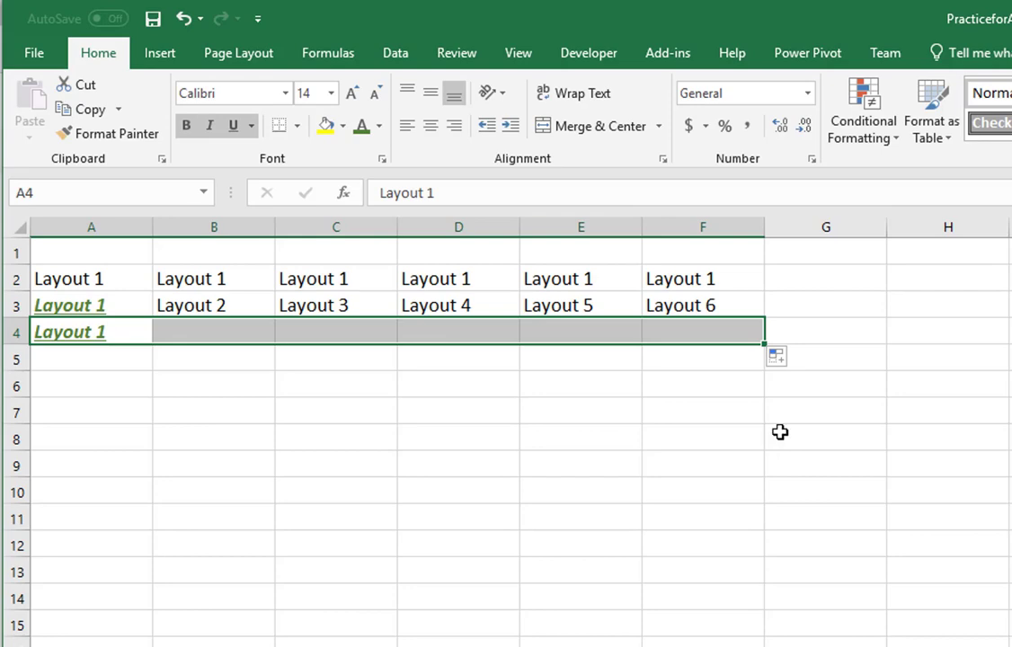
- Enter Design in the format-only filled cells C4 and D4
click(294, 334)
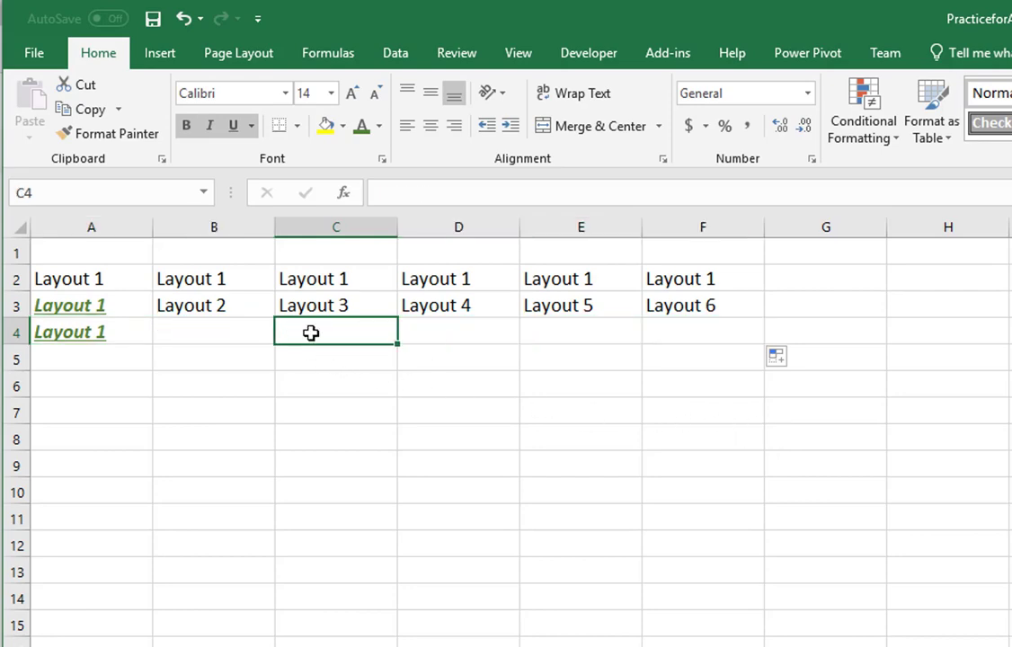
text(Des)
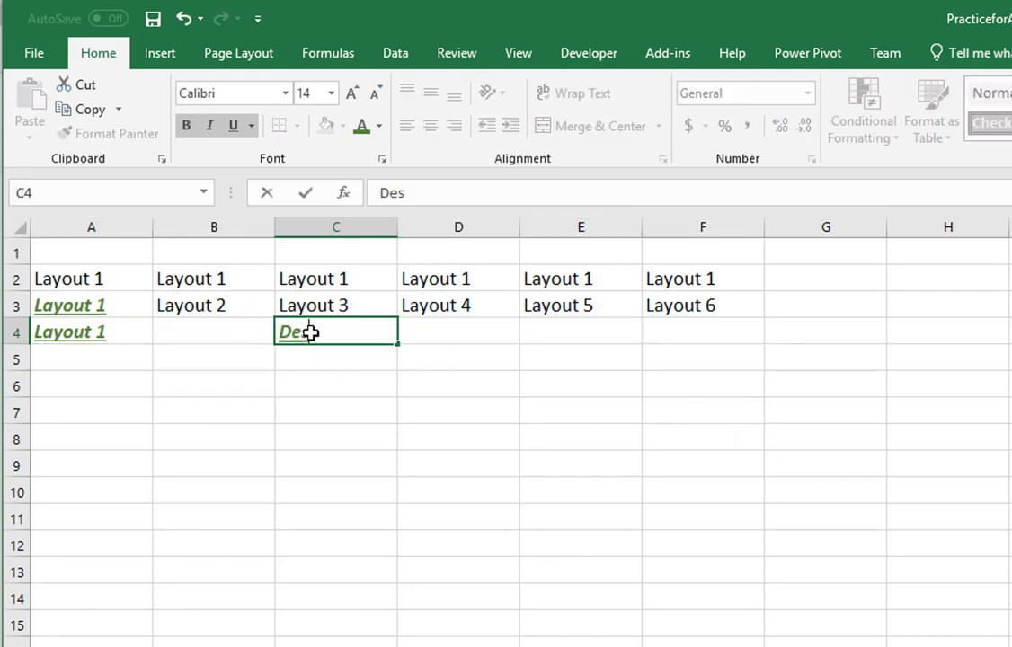
text(ign)
key(Tab)
text(Design)
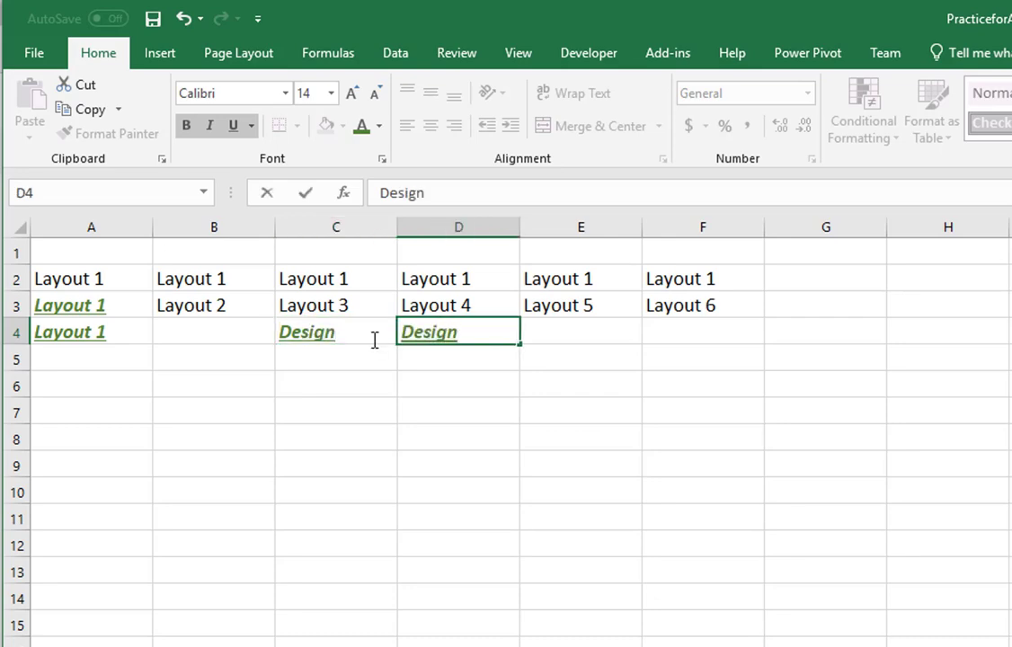
key(Tab)
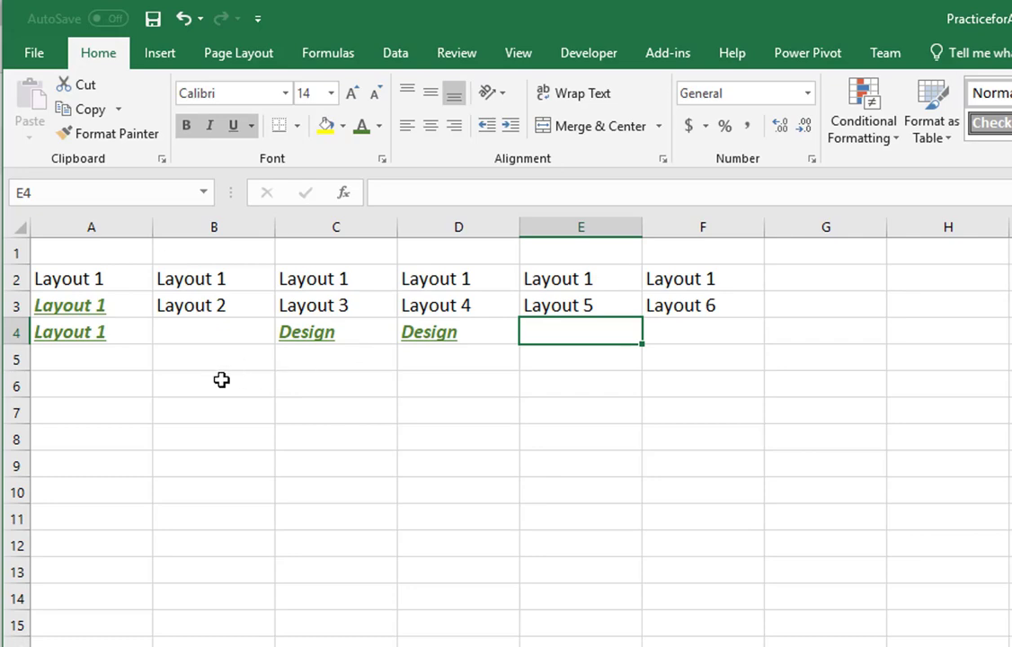
- Enter the date 10/2/2019 in A6, auto-fill it across to F6, and change the fill to Fill Months
click(78, 386)
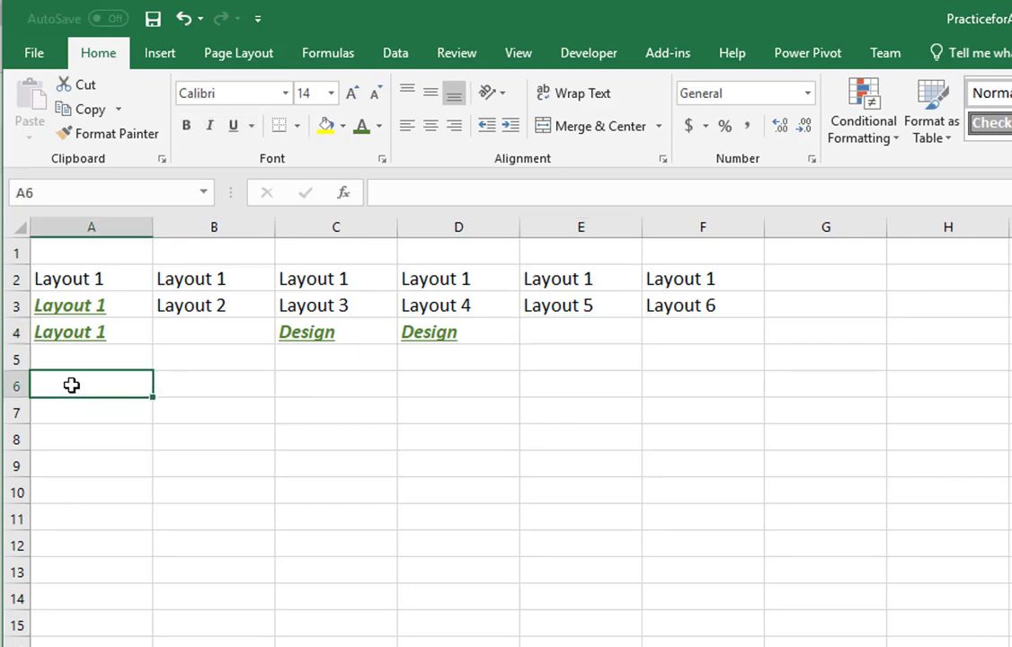
text(10/)
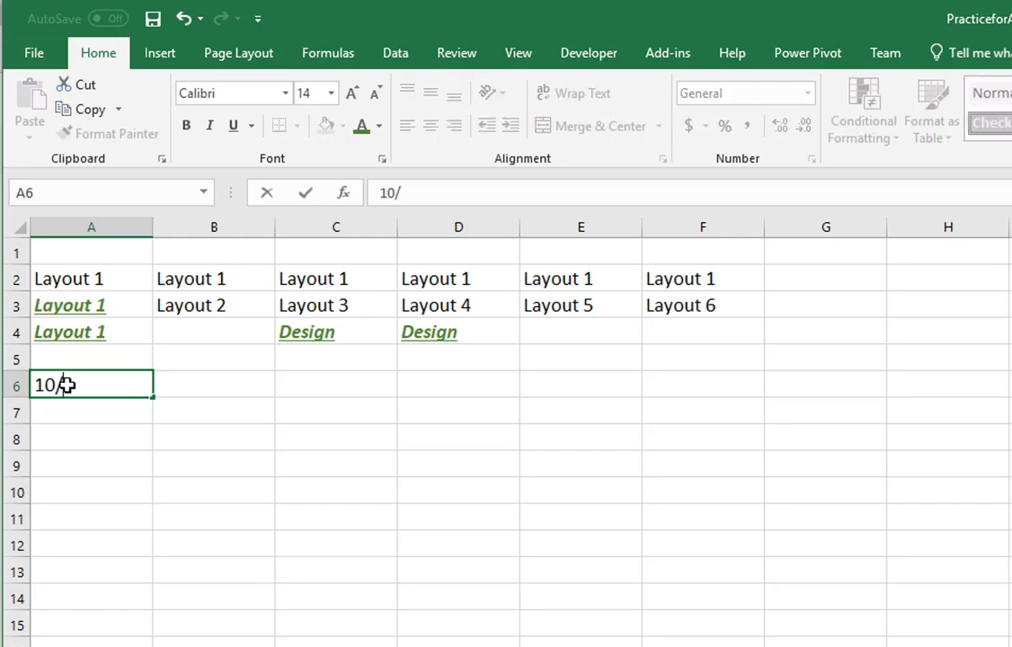
text(2/2019)
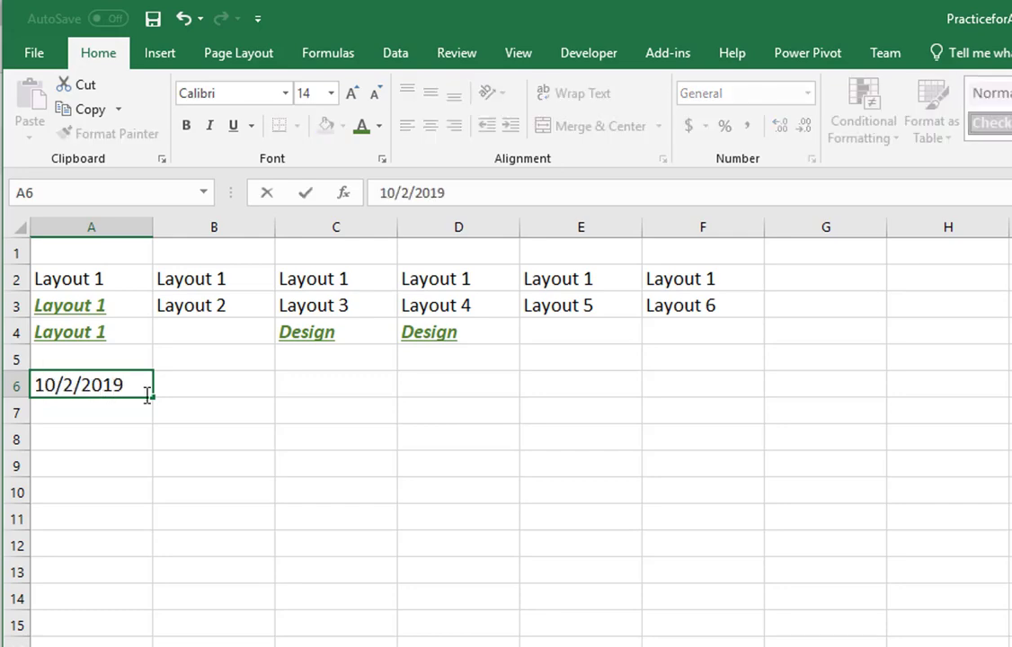
drag(152, 396, 724, 394)
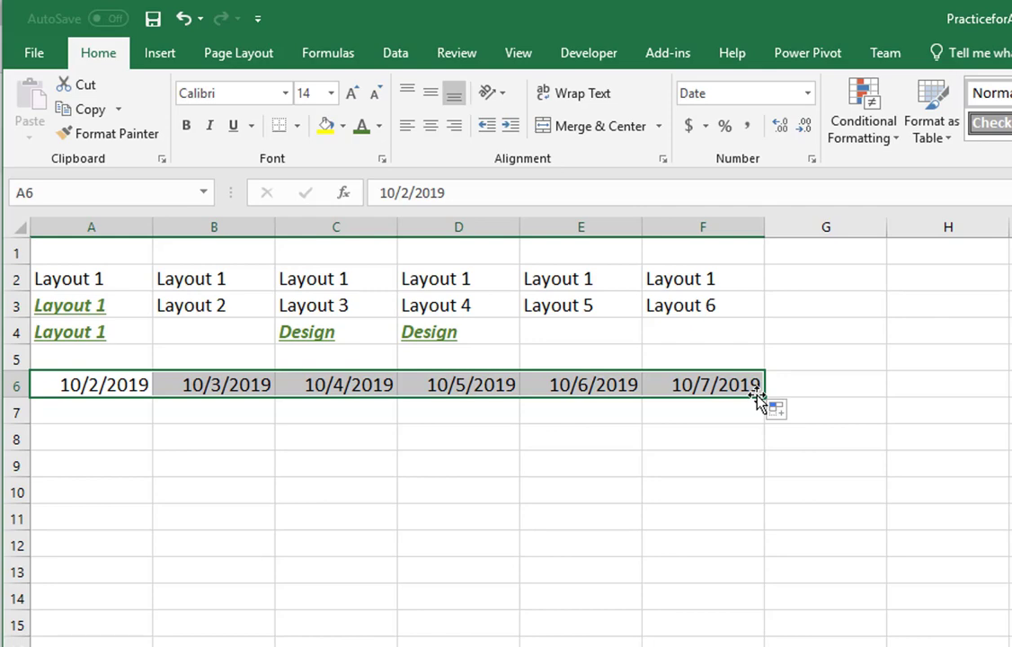
click(795, 414)
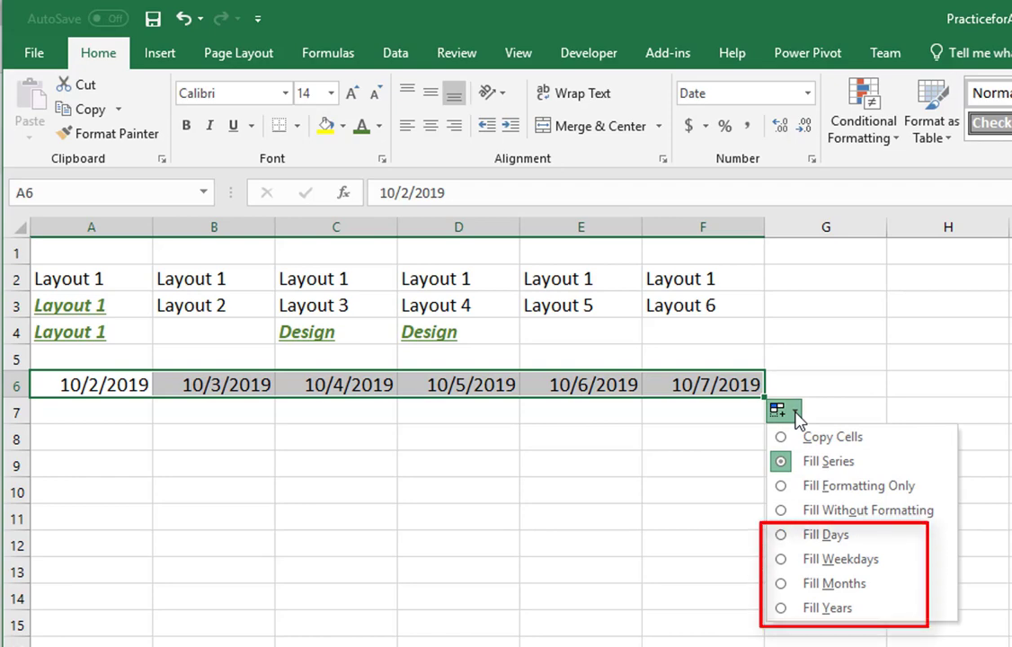
click(788, 584)
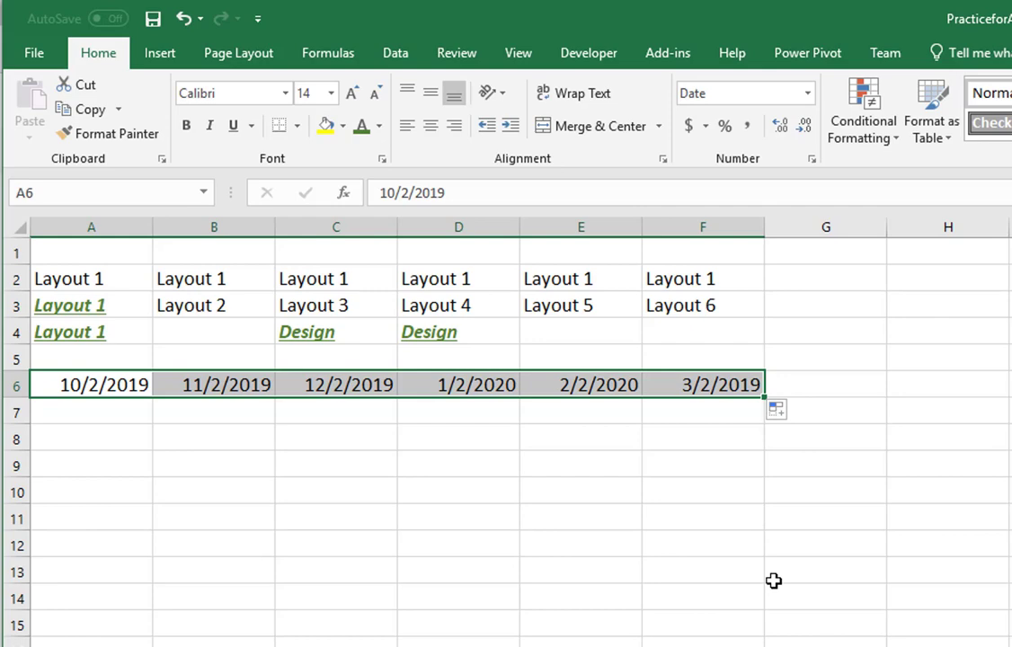
- Enter the date 10/2/2019 in A7, auto-fill it across to F7, and change the fill to Fill Years
click(73, 418)
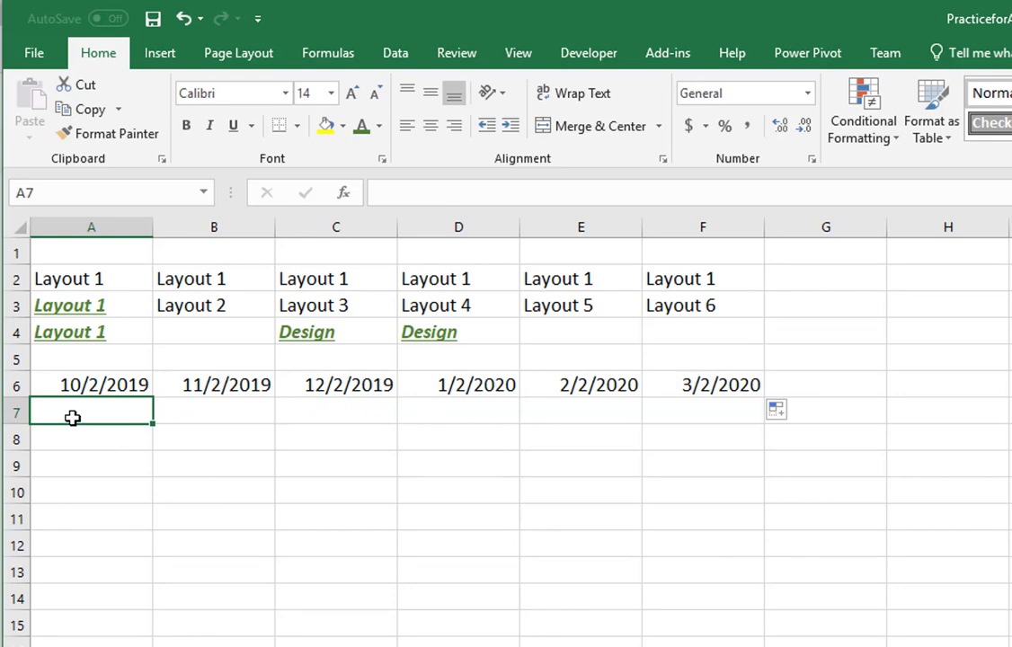
text(10/2/)
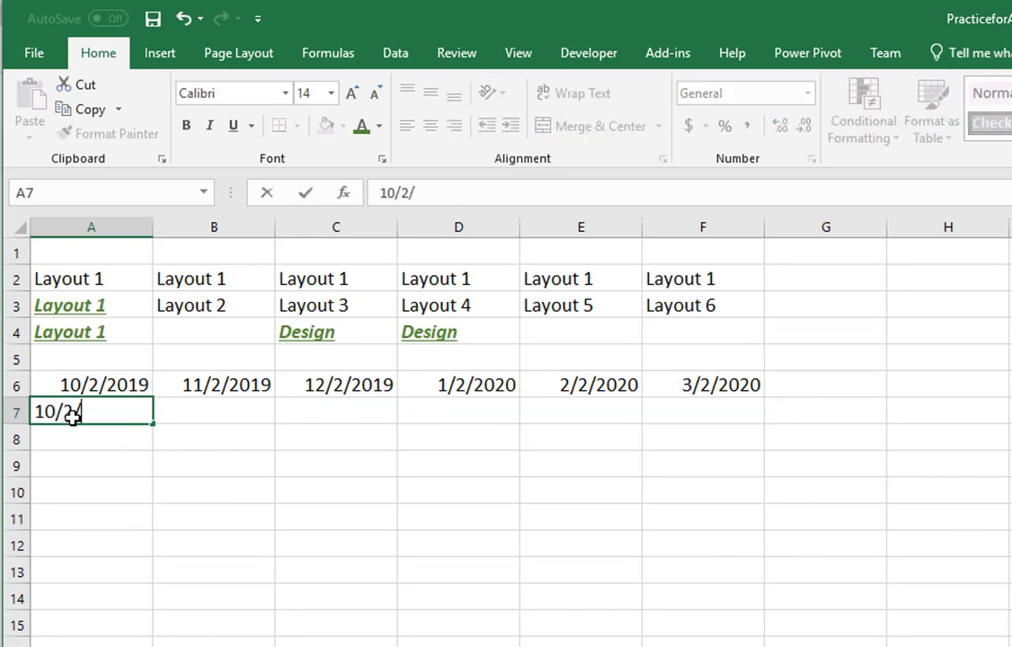
text(2019)
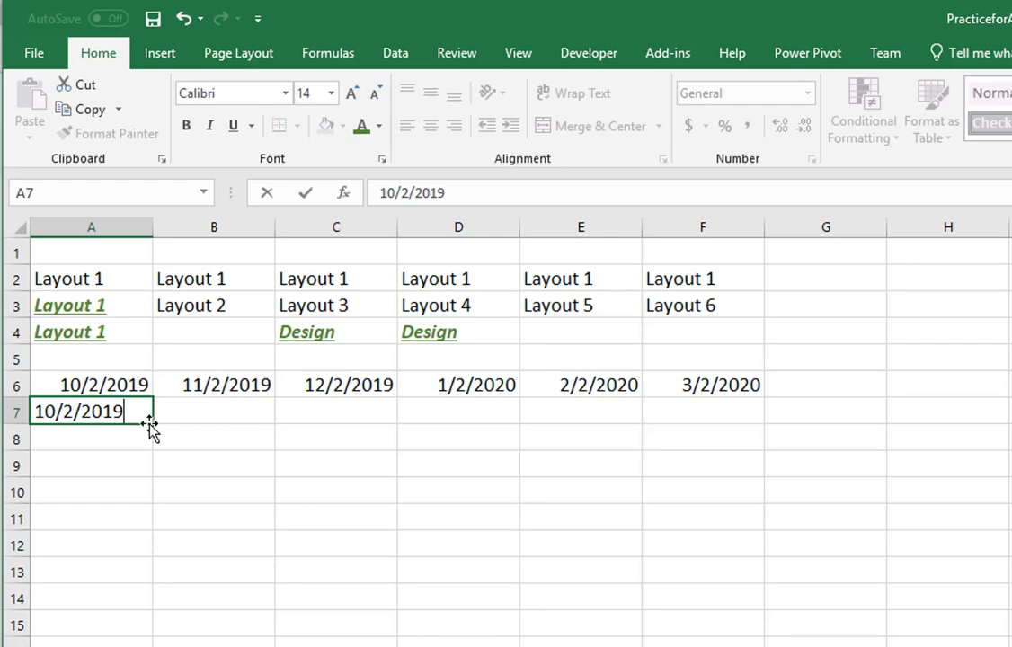
drag(154, 424, 331, 422)
drag(604, 415, 726, 415)
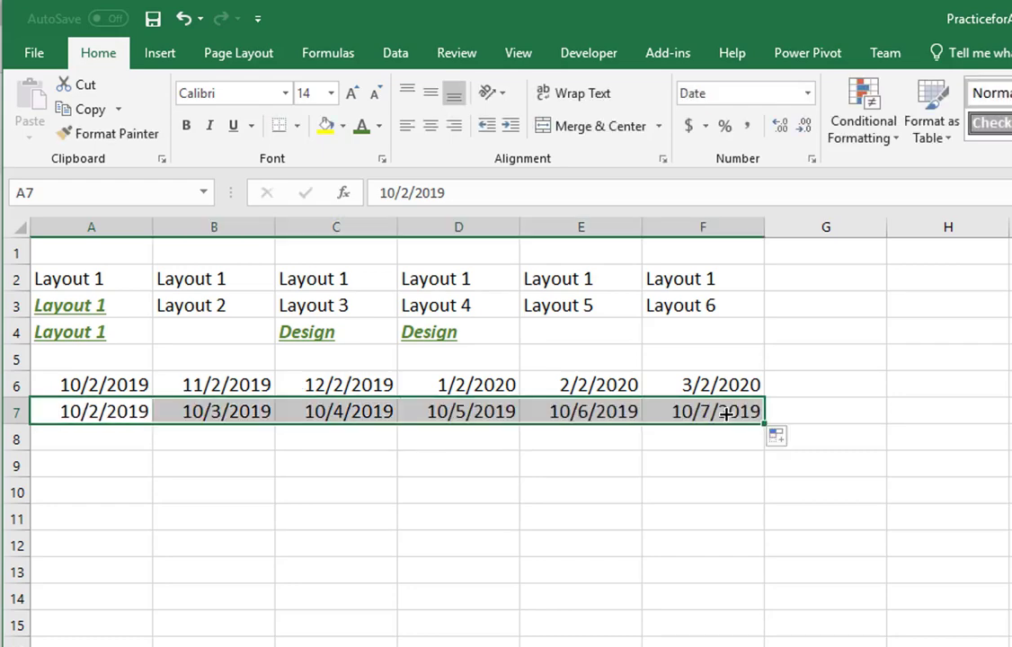
click(795, 440)
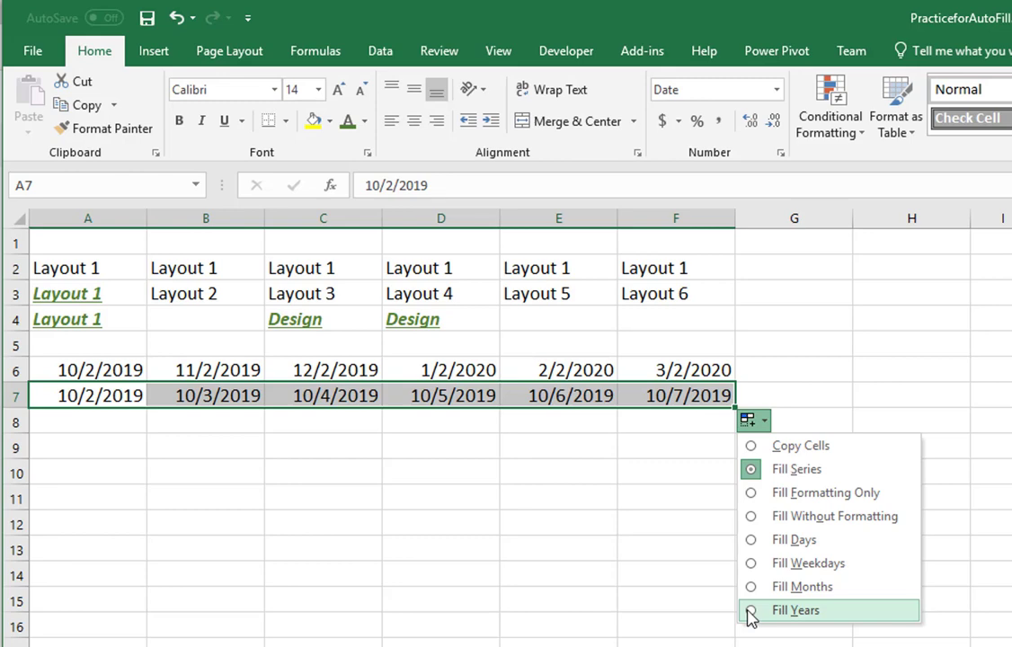
click(752, 615)
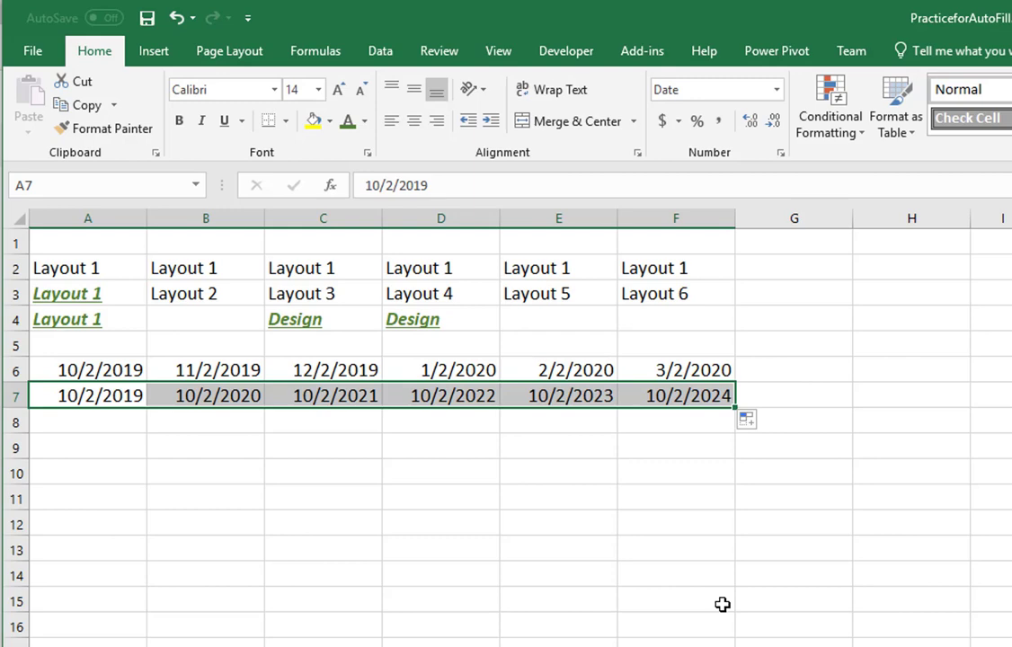
- Enter the date 10/2/2019 in A8, auto-fill it across to F8, and change the fill to Fill Weekdays
click(59, 422)
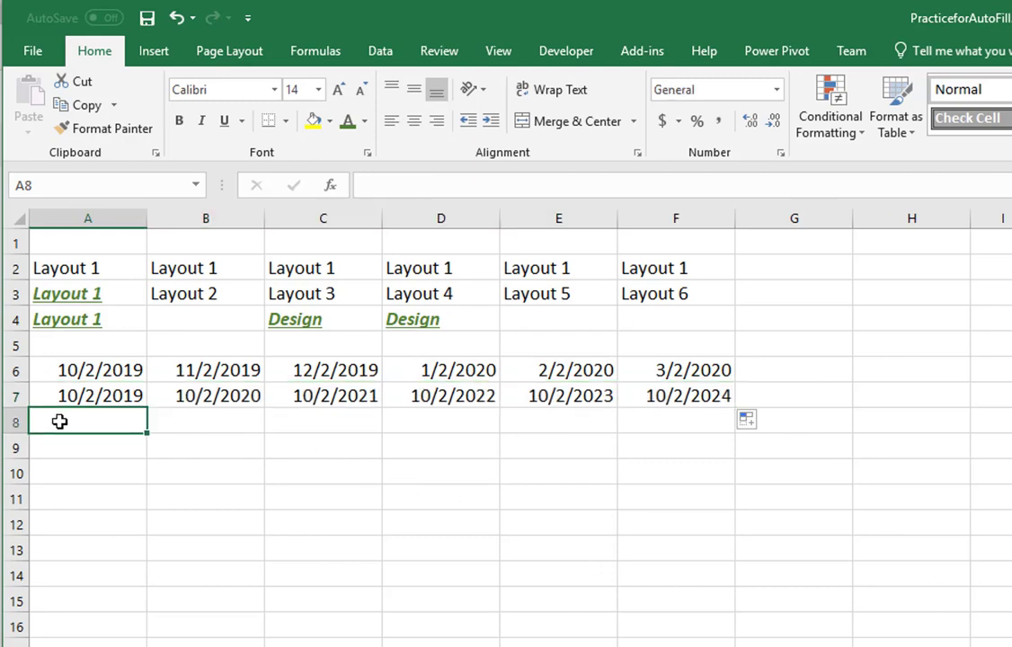
text(10/)
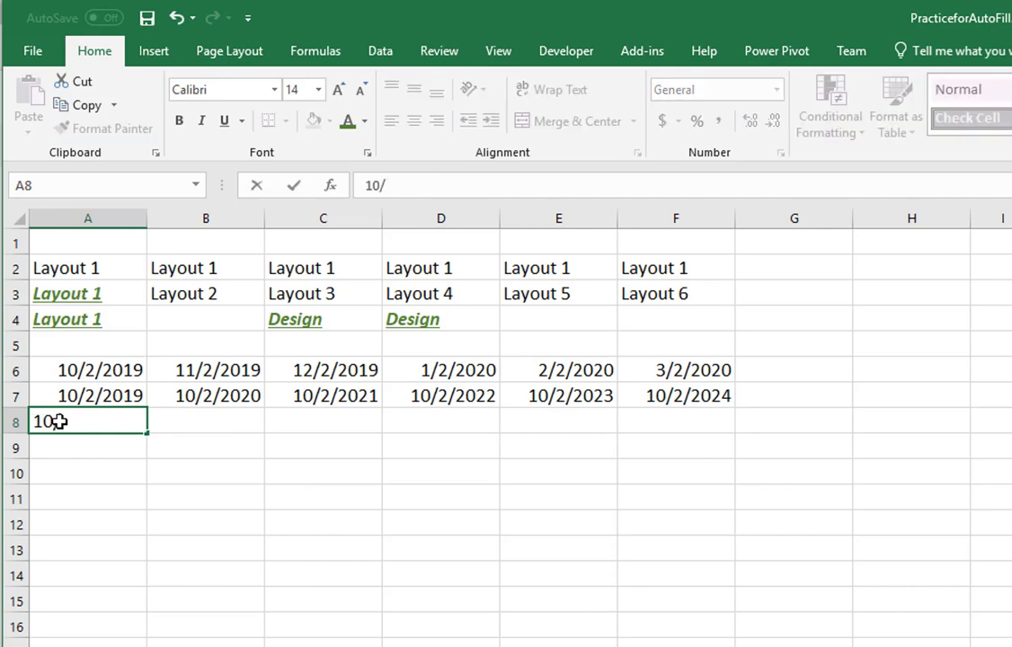
text(2/2019)
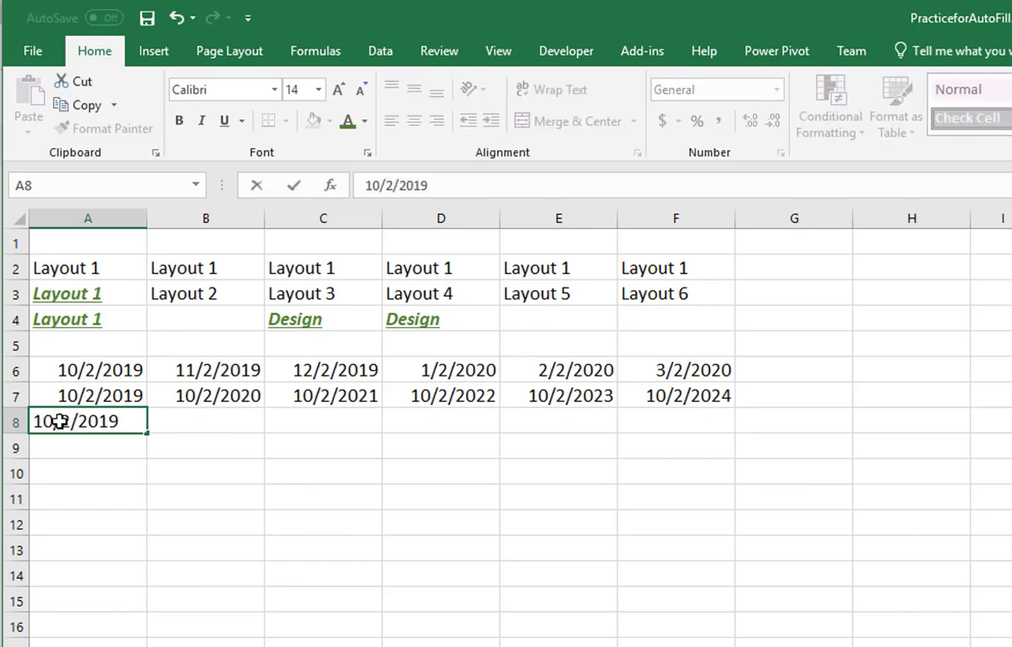
key(ctrl+Return)
drag(147, 432, 714, 437)
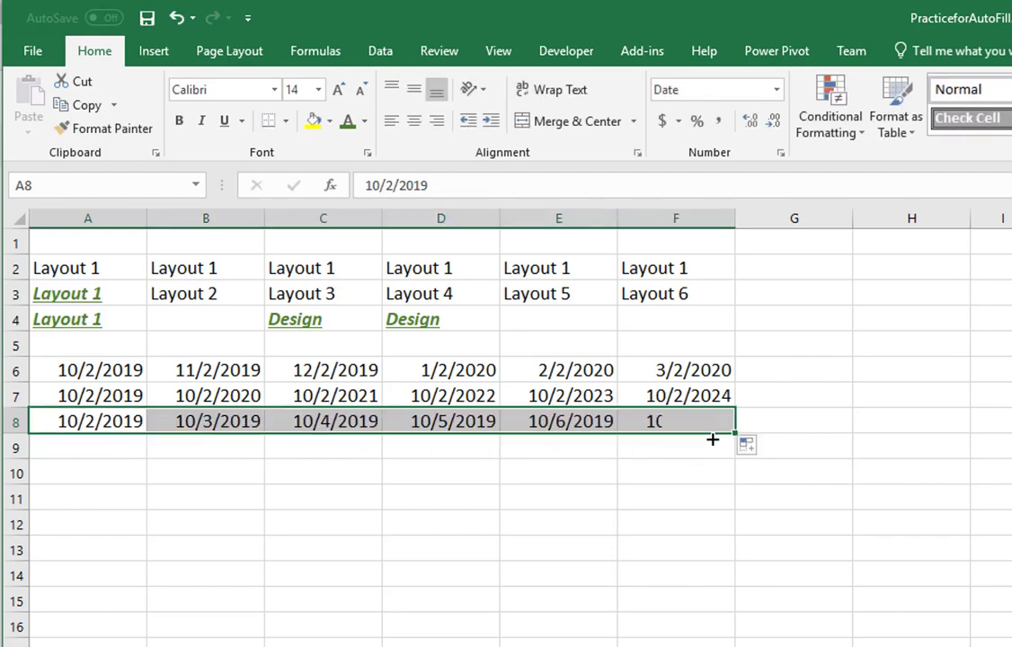
click(761, 449)
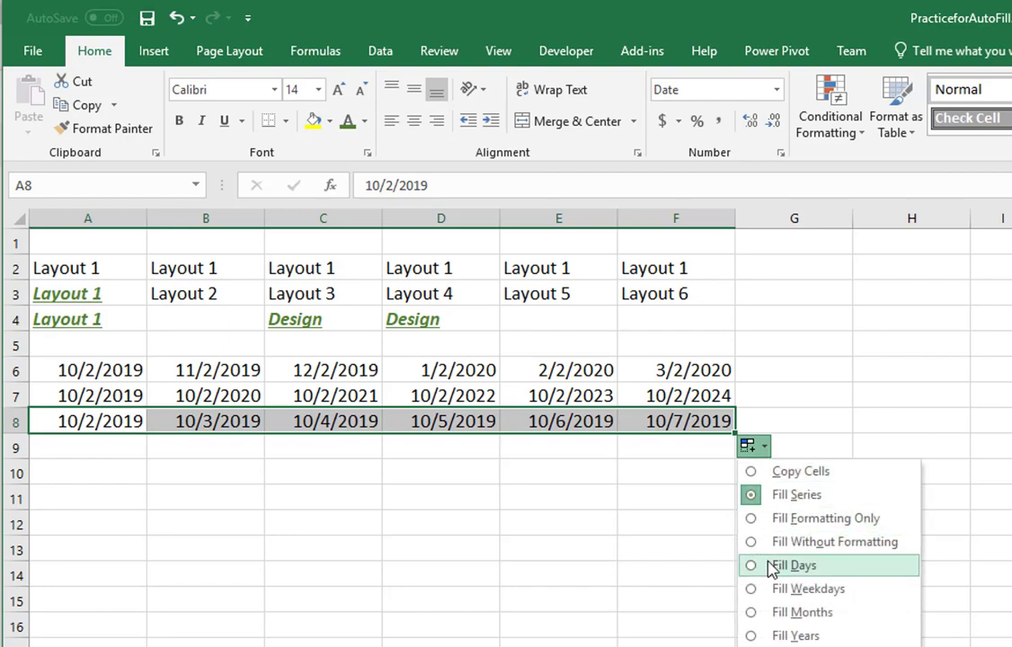
click(754, 589)
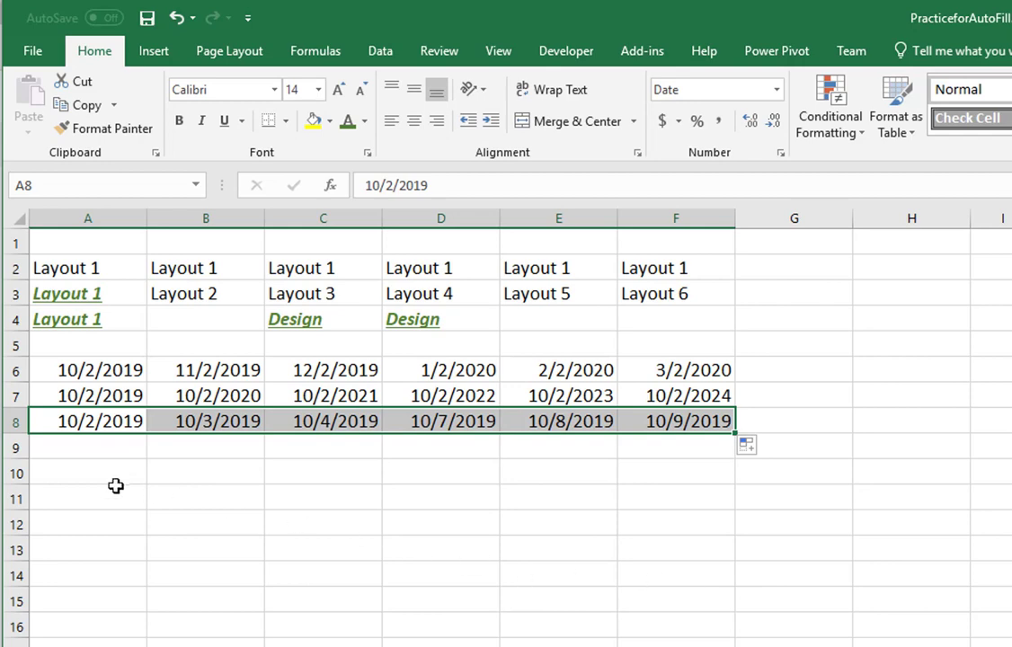
- Enter the date 10/2/2019 in A10 and auto-fill it across to F10
click(85, 475)
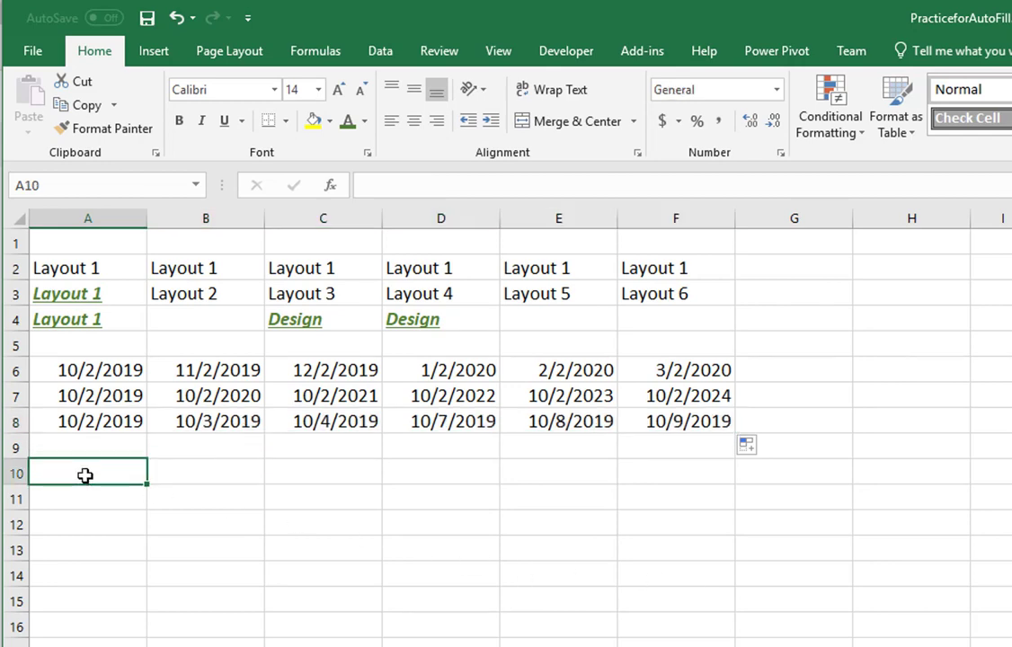
text(10/)
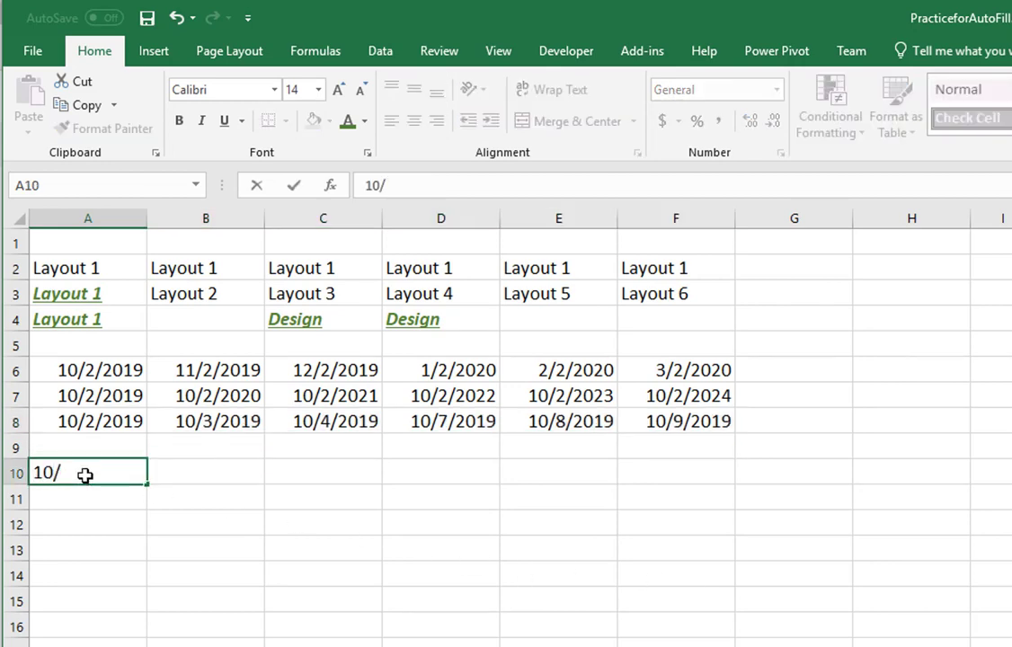
text(2/2019)
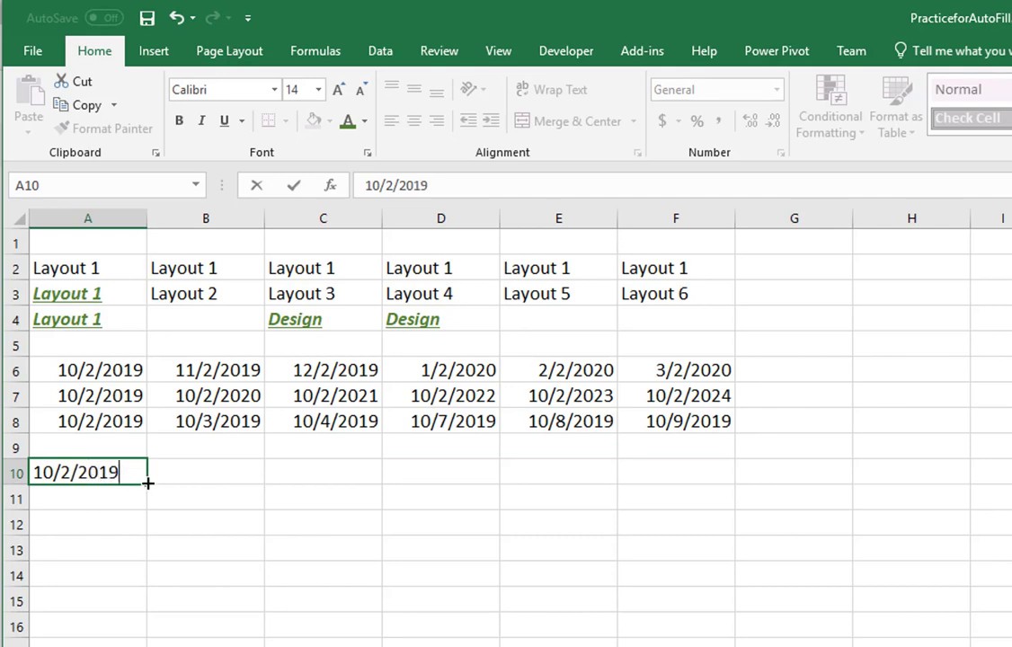
drag(147, 482, 693, 483)
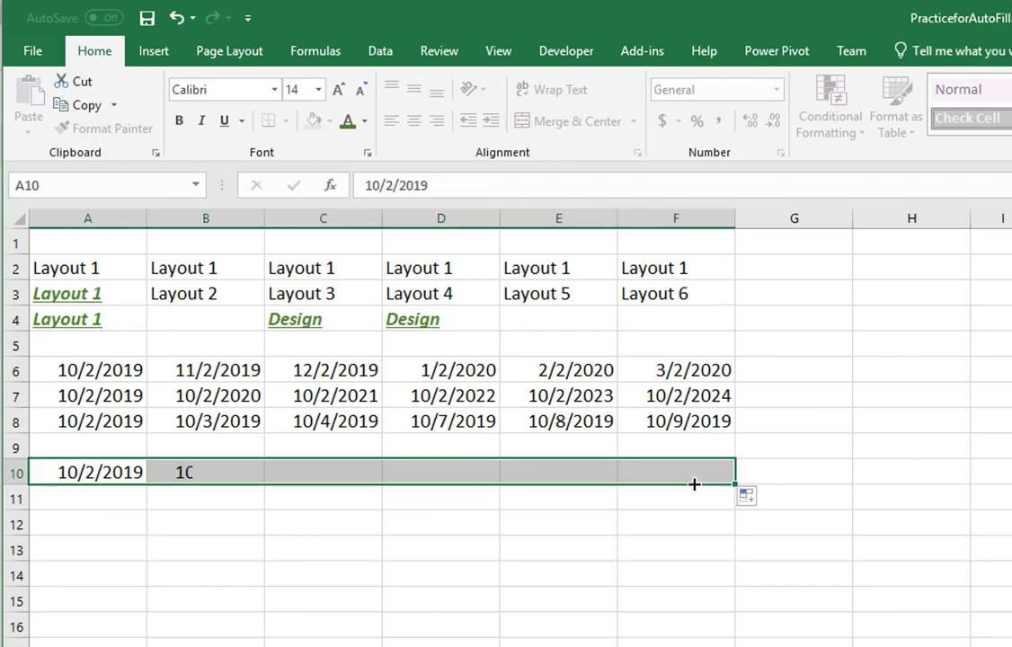
- Try Fill Without Formatting on the dates filled in row 10, and switch that fill to Fill Days
click(765, 499)
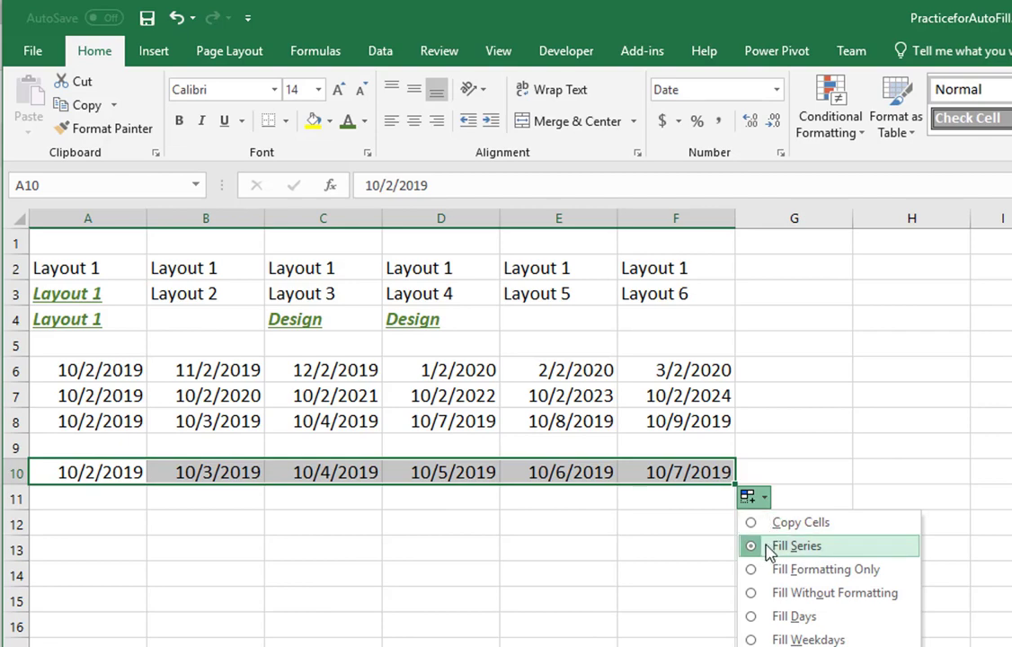
click(754, 593)
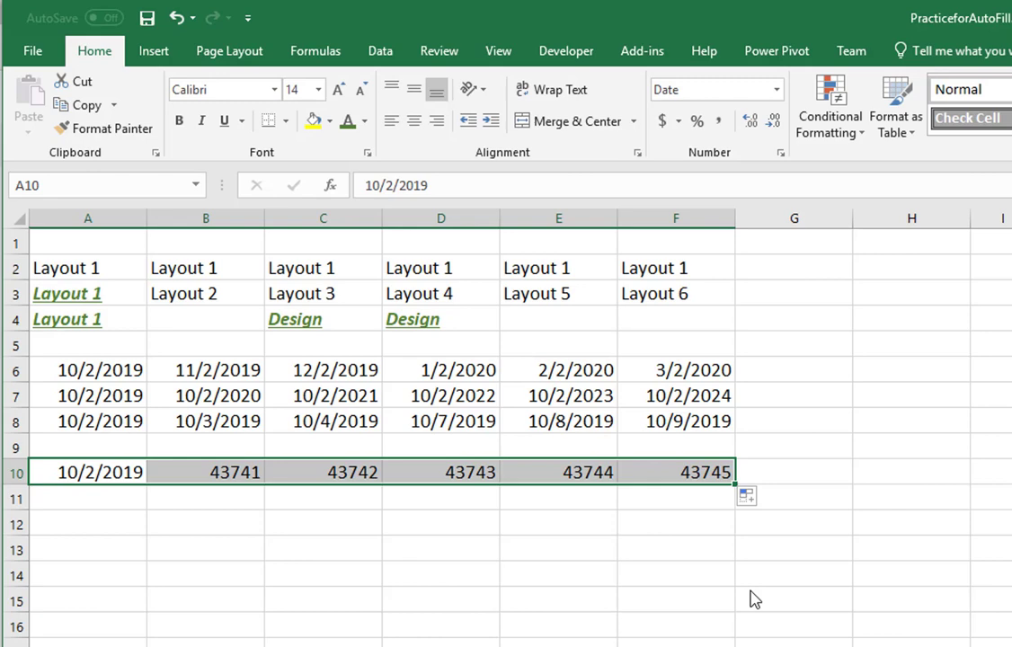
click(764, 499)
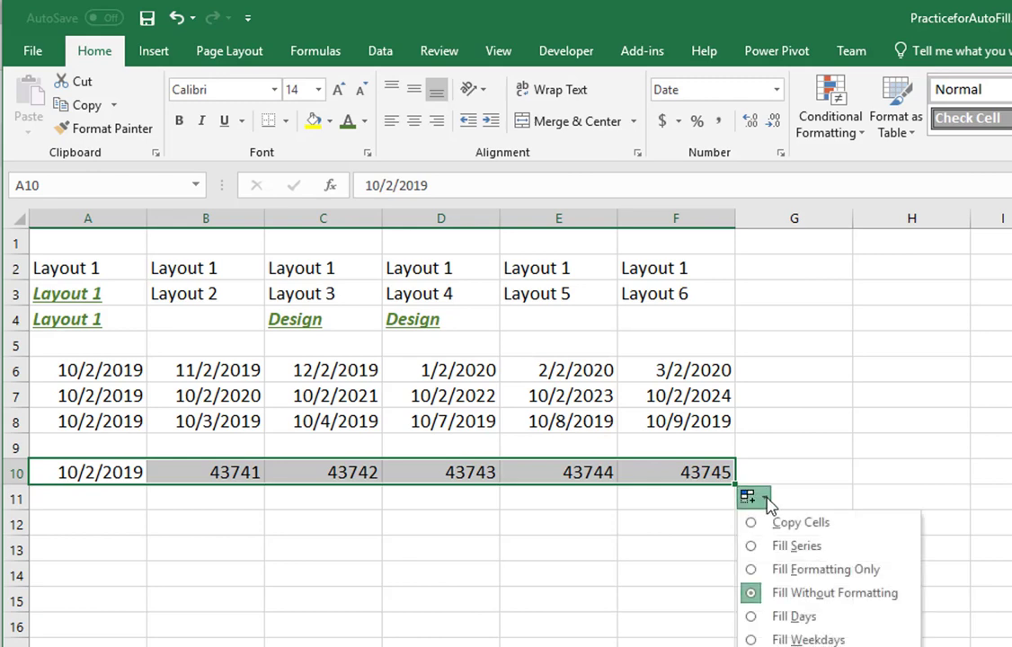
click(753, 617)
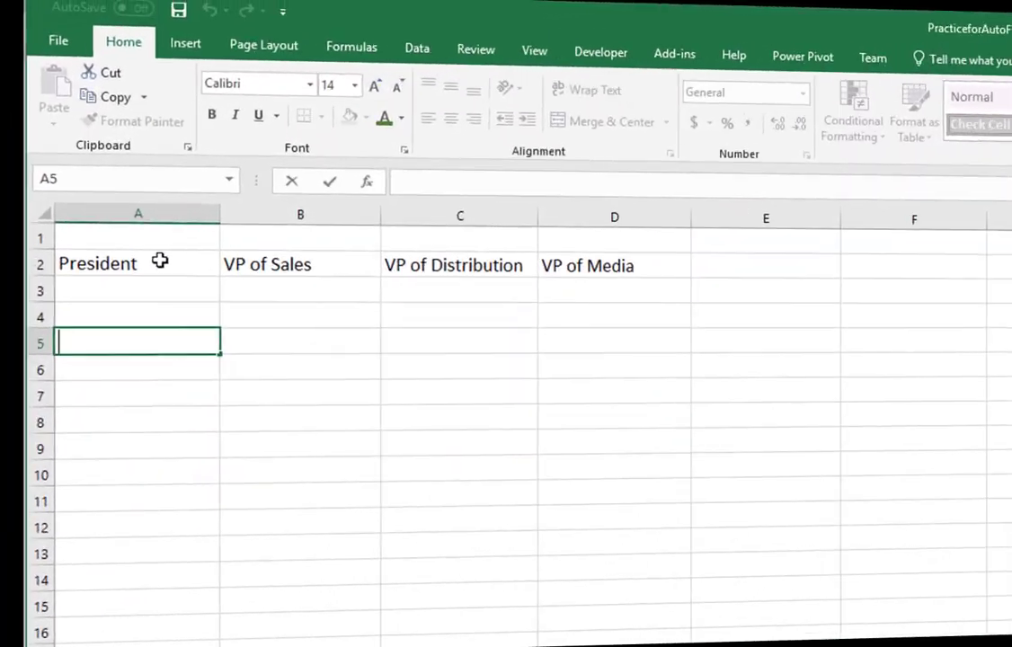
- Select the job titles in A2:D2 and import them as a custom list through the advanced Excel options
click(158, 261)
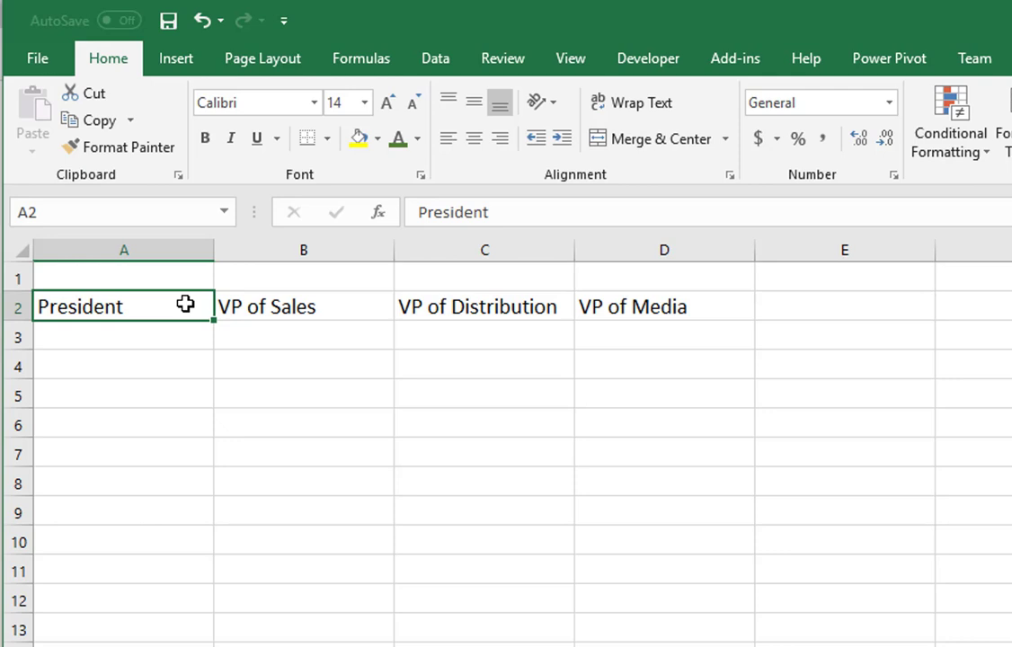
drag(185, 304, 701, 293)
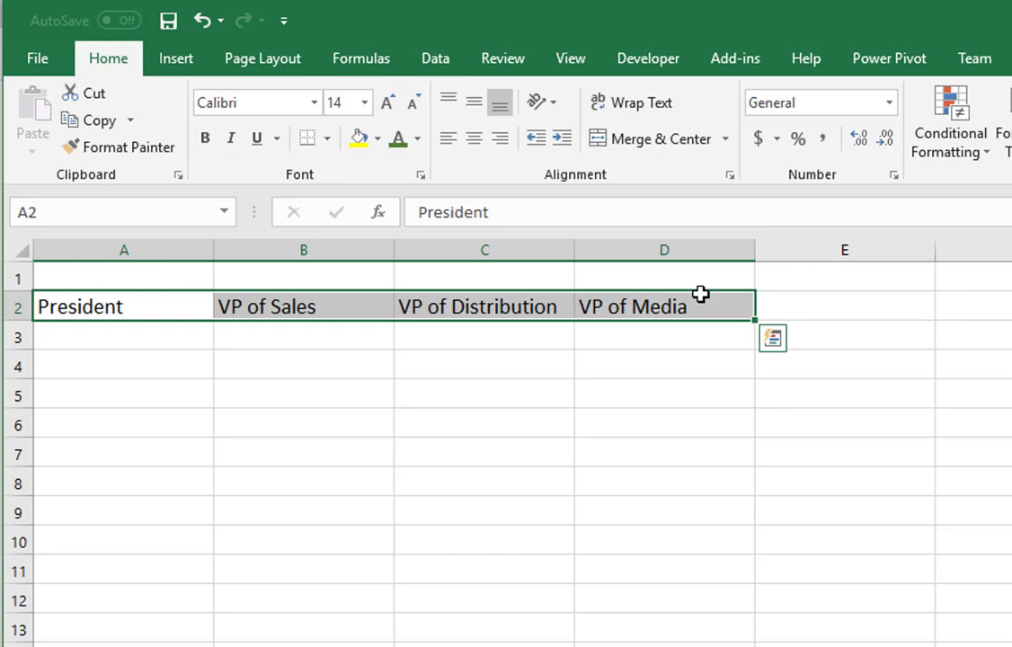
click(29, 60)
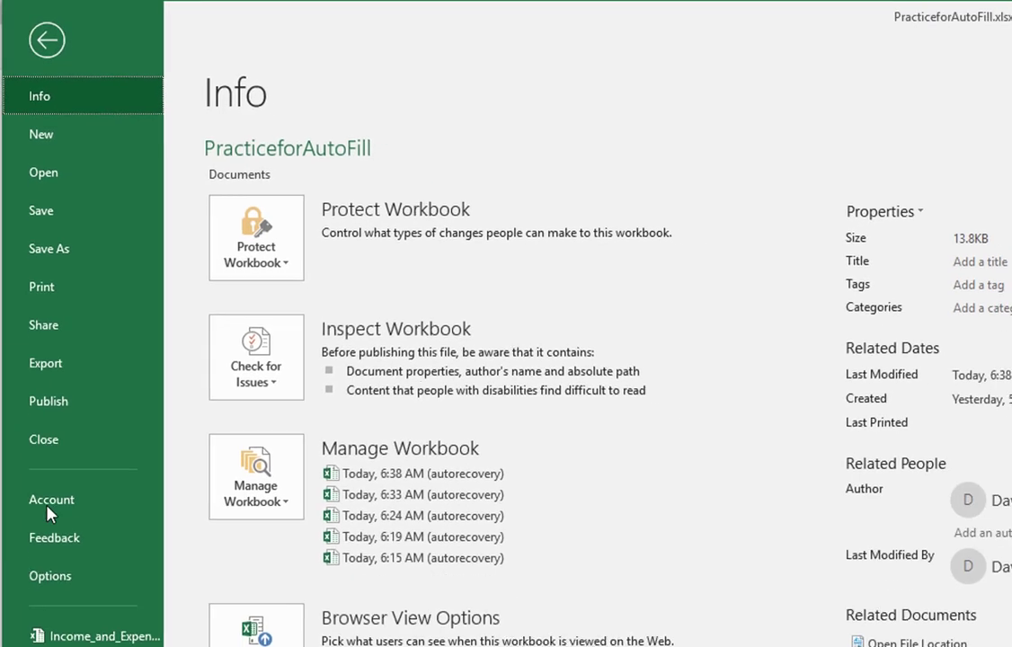
click(49, 573)
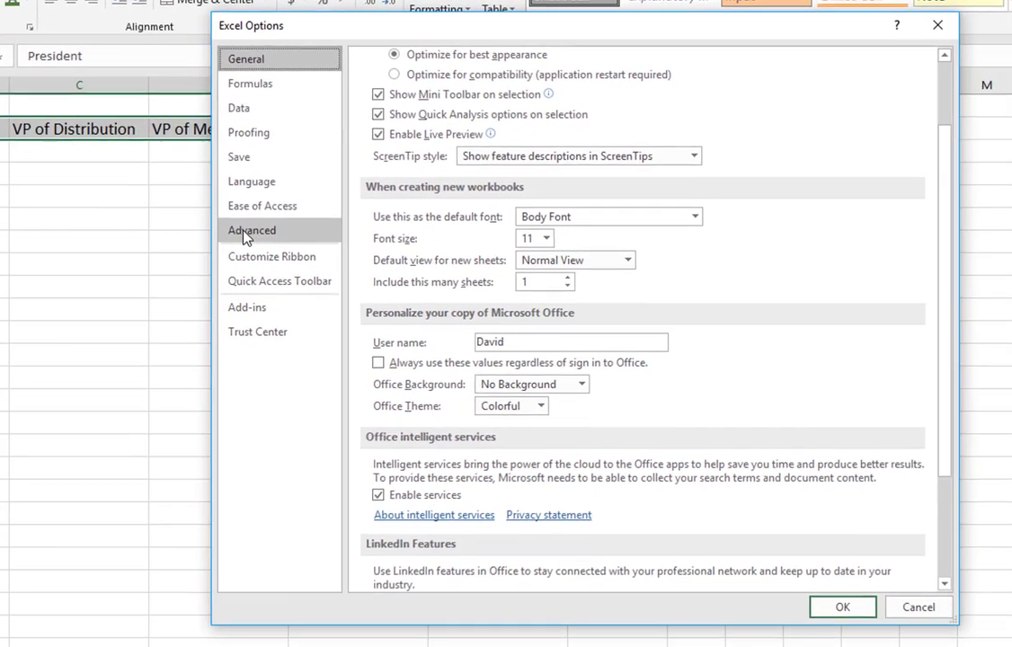
click(606, 374)
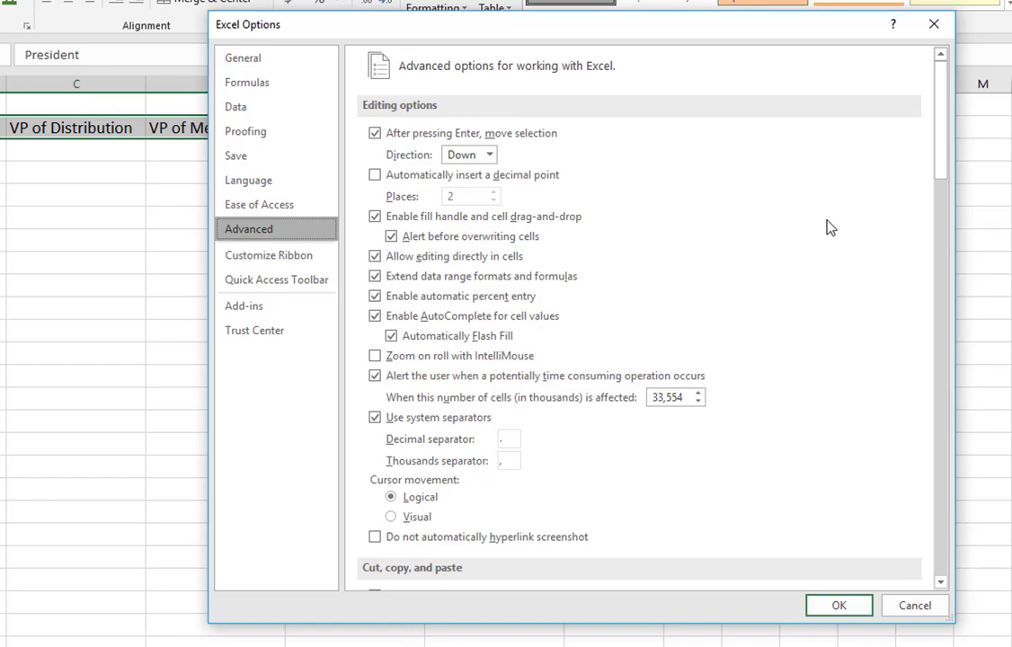
drag(937, 163, 943, 572)
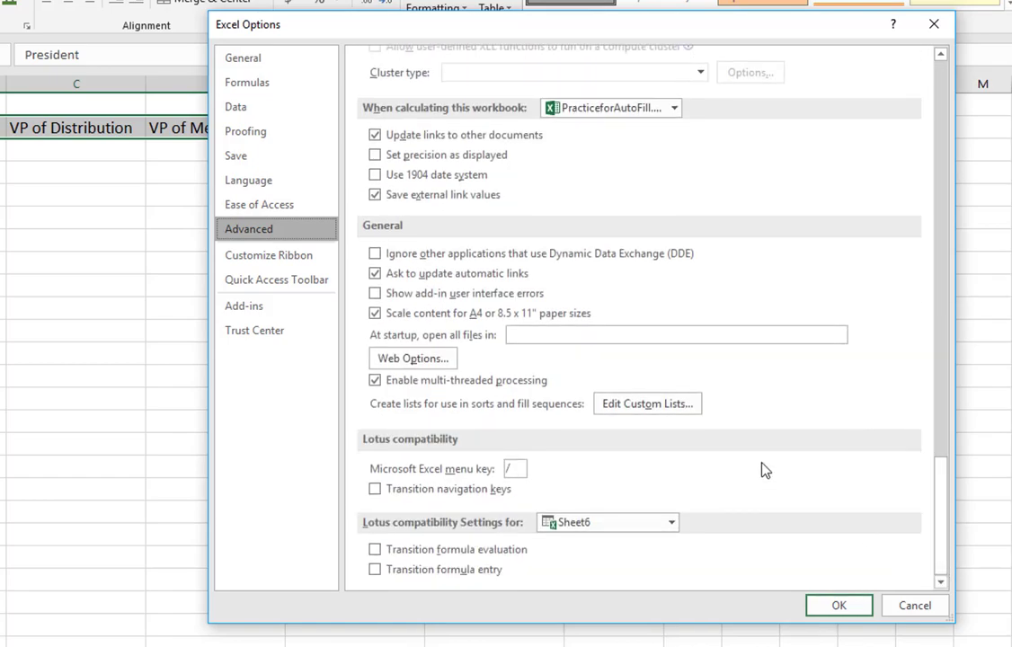
click(653, 410)
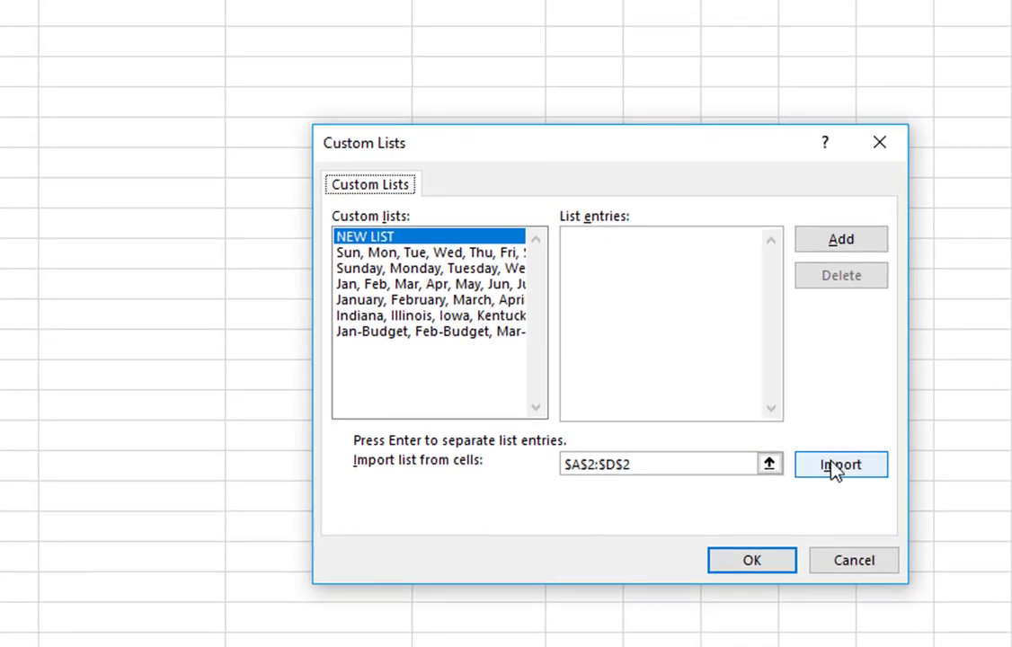
click(835, 468)
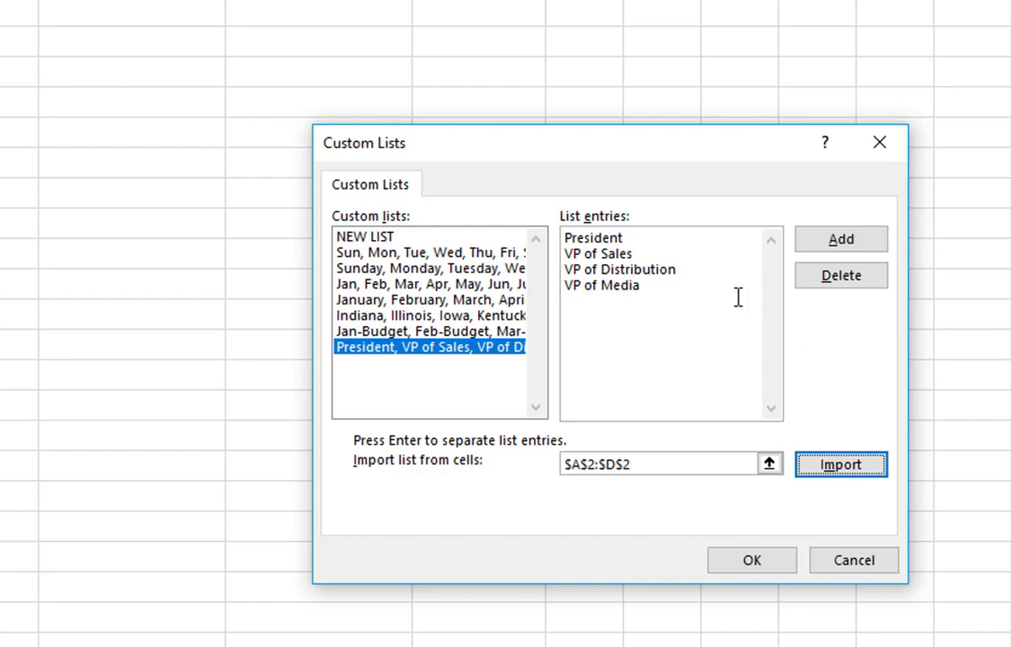
- Add a new custom list with the entries North, South, East and West
click(378, 237)
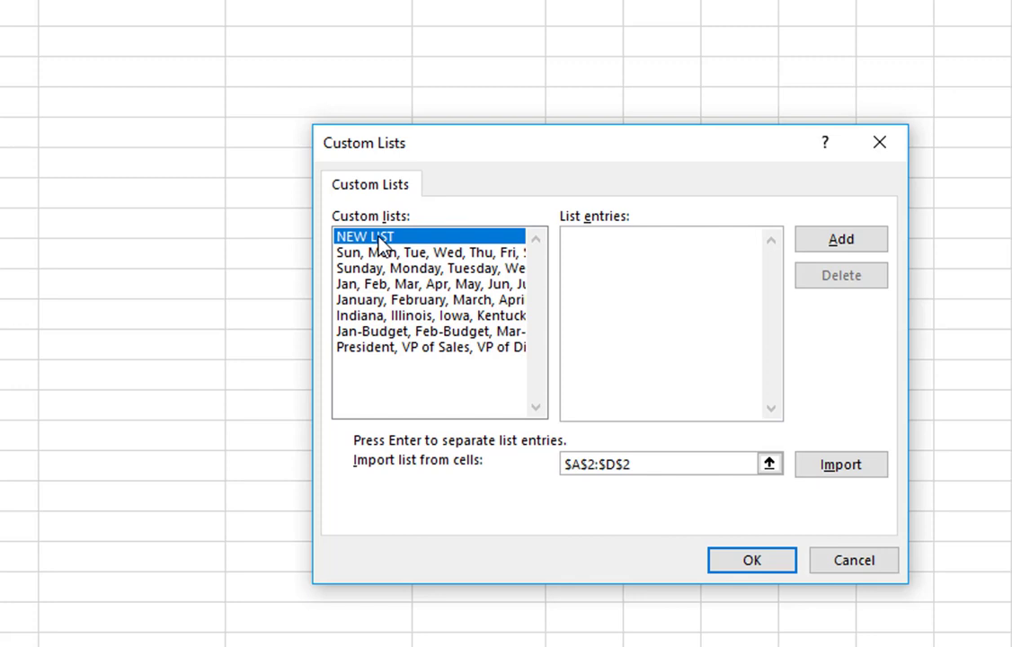
text(North)
key(Return)
text(South)
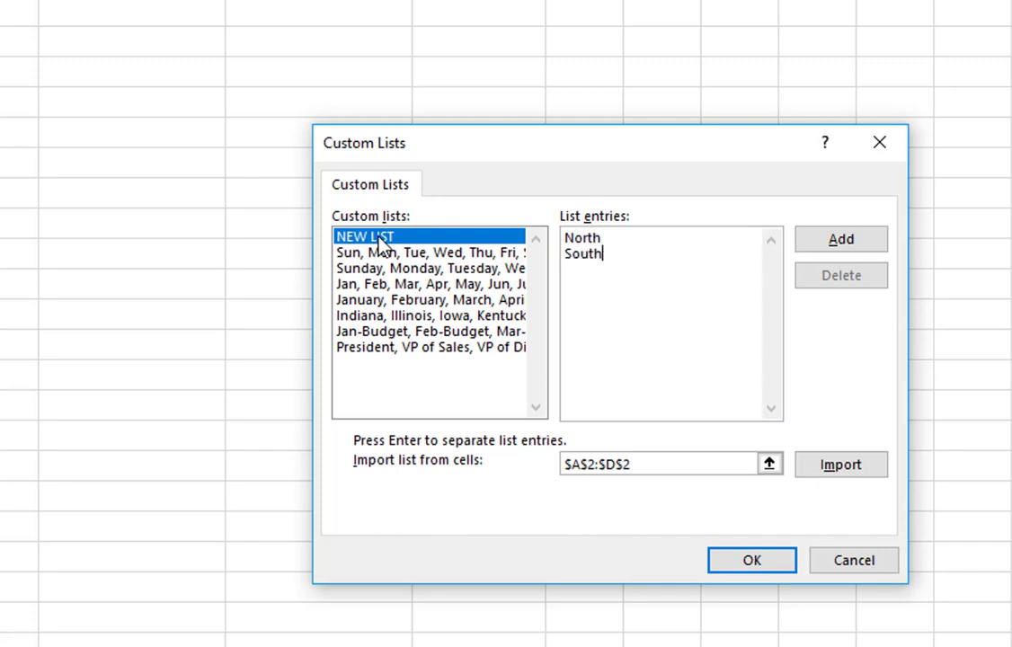
key(Return)
text(East)
key(Return)
text(West)
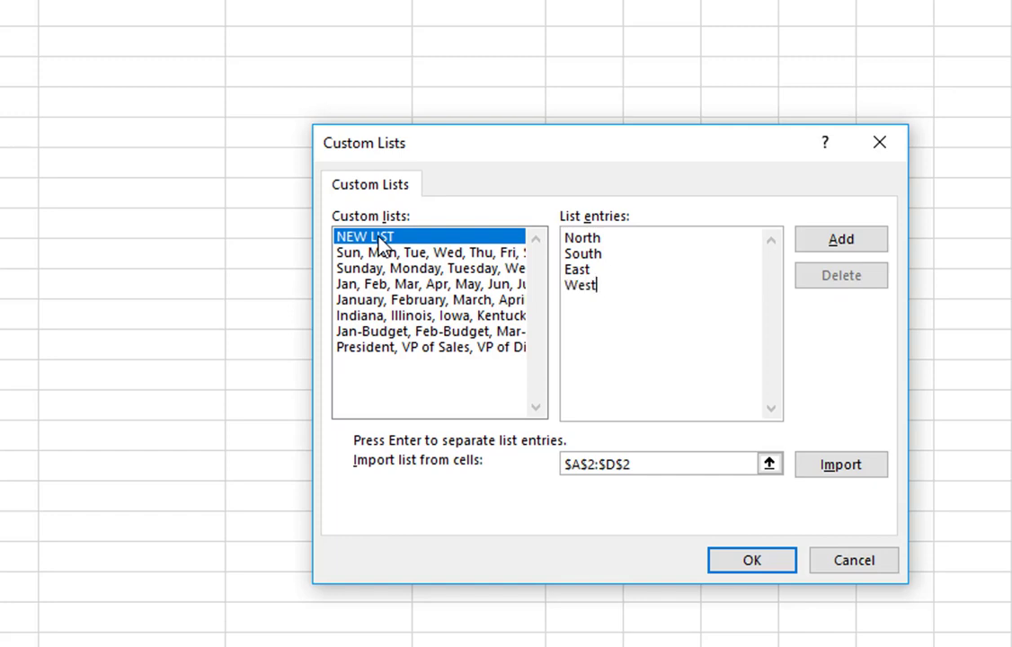
click(827, 250)
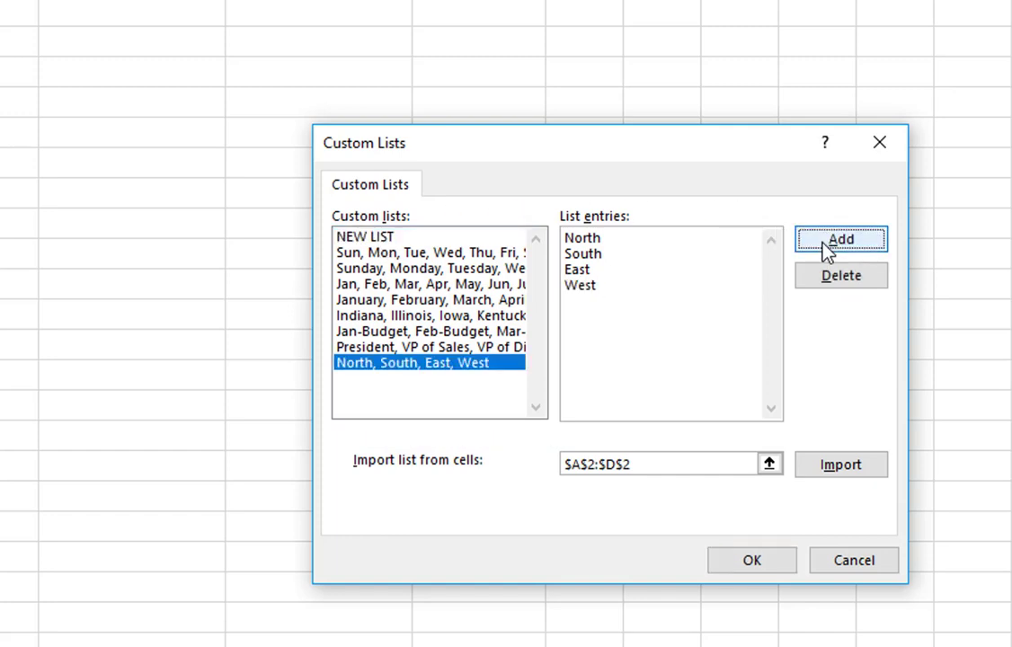
- Add another custom list with the entries Chicago, Cleveland, Fort Wayne, Newport and Rockford, and accept the changed options
click(379, 241)
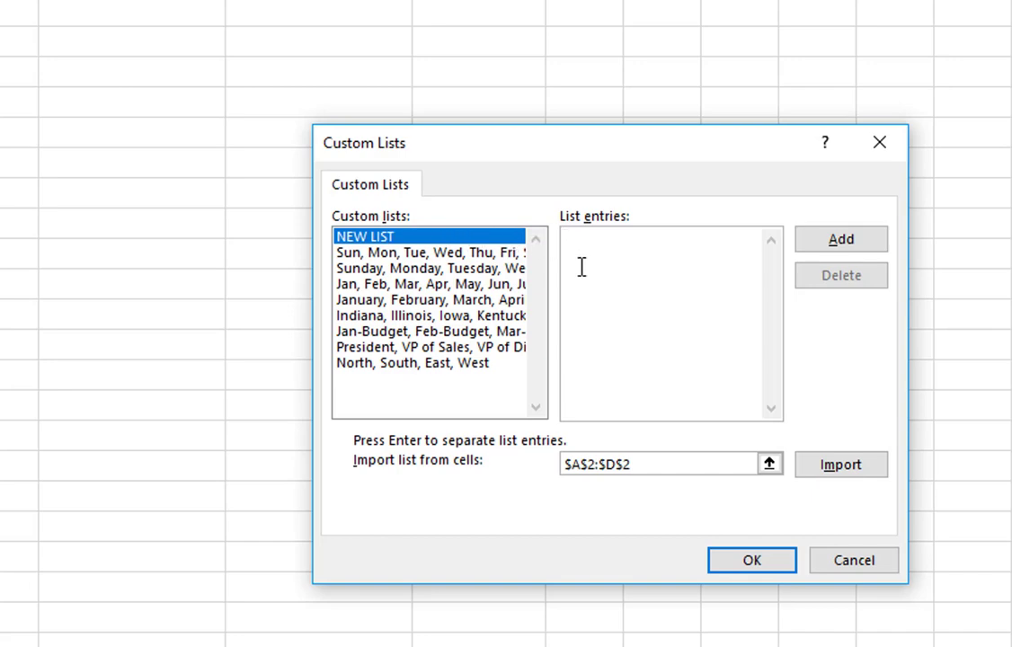
text(Chicago)
key(Return)
text(Cleveland)
key(Return)
text(Fort Wa)
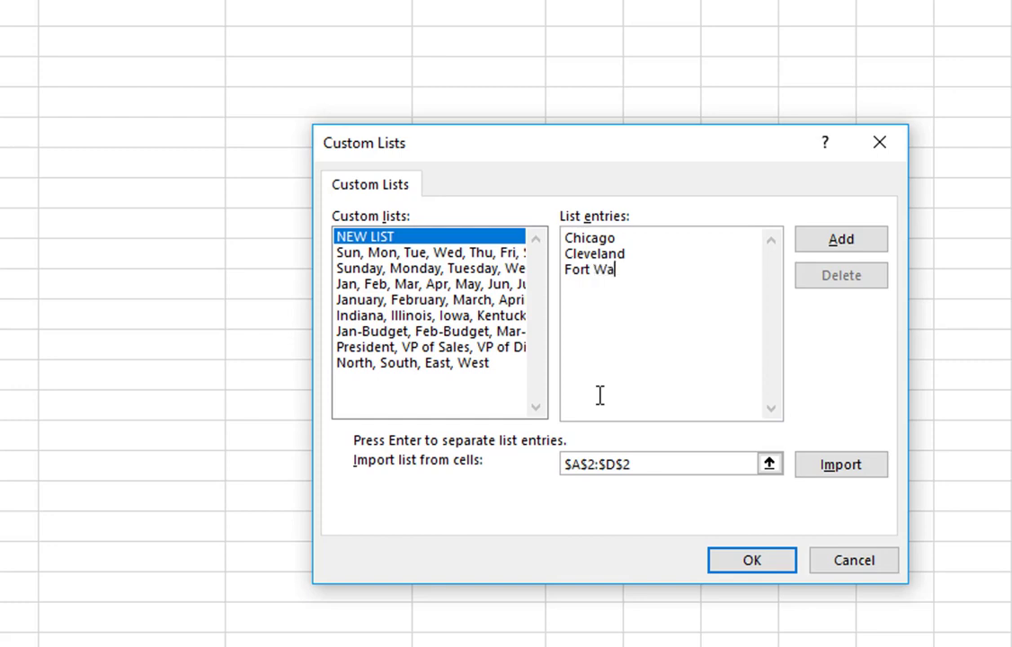
text(yne)
key(Return)
text(Newport)
key(Return)
text(Ro)
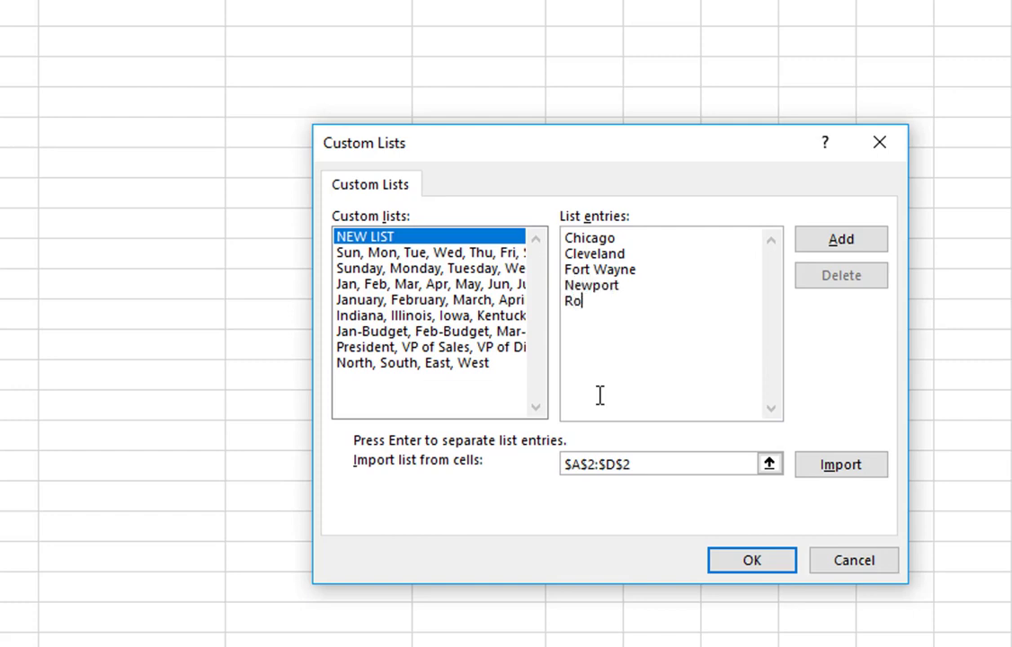
text(ckford)
click(831, 239)
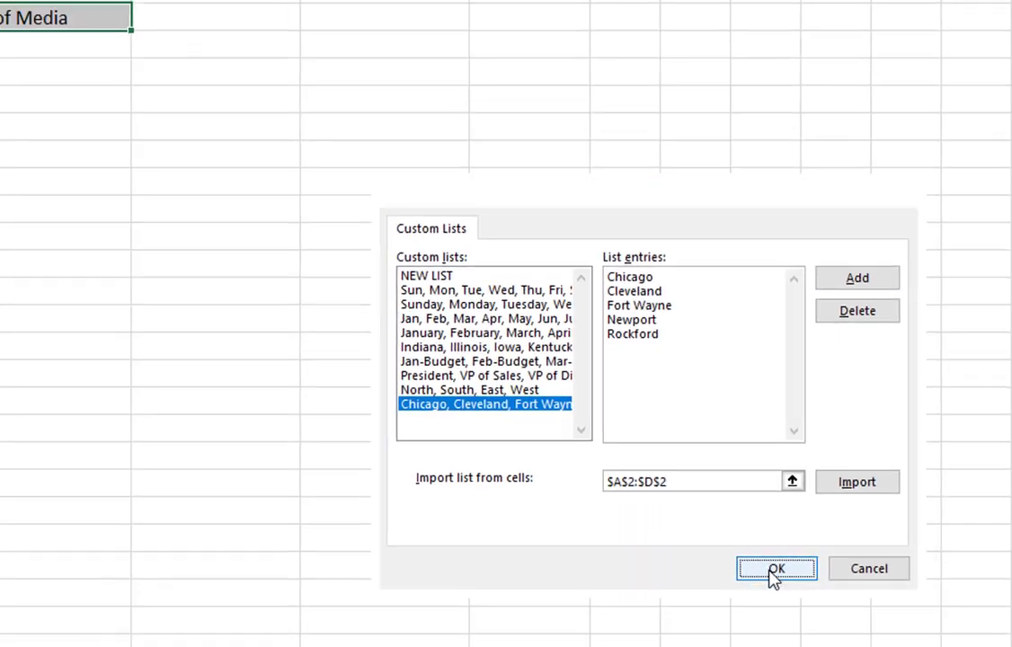
click(749, 561)
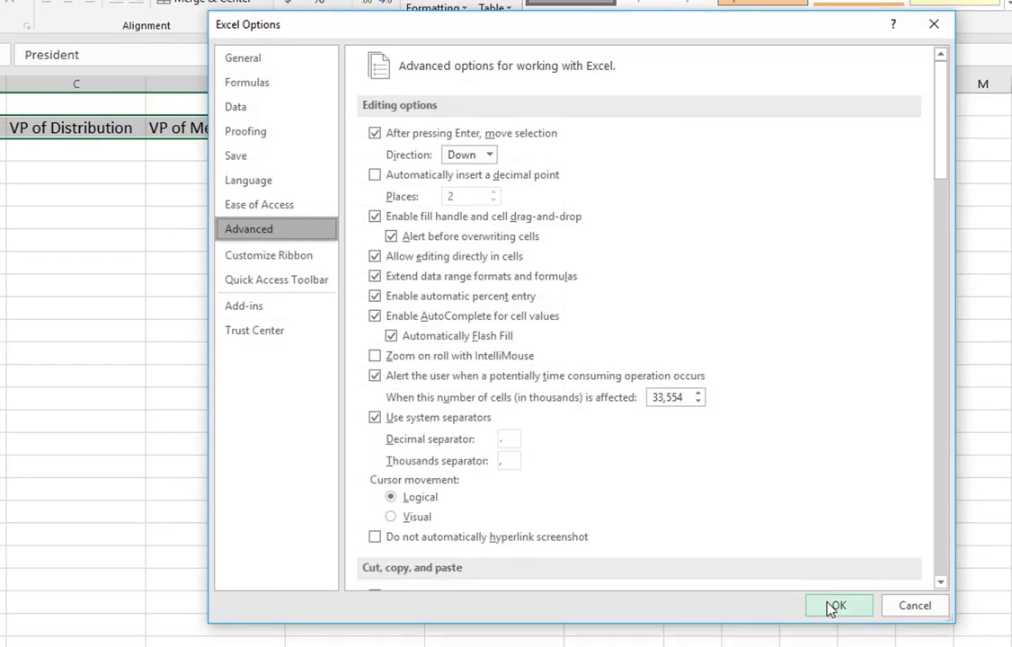
click(833, 606)
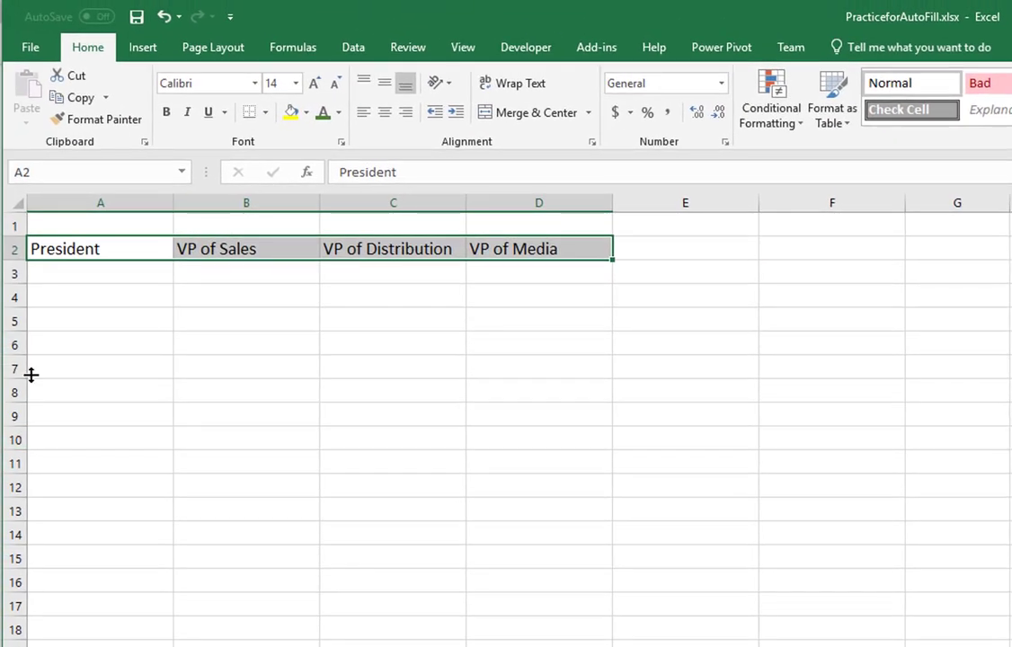
- Enter Chicago in A5 and auto-fill the city list across to E5
click(82, 316)
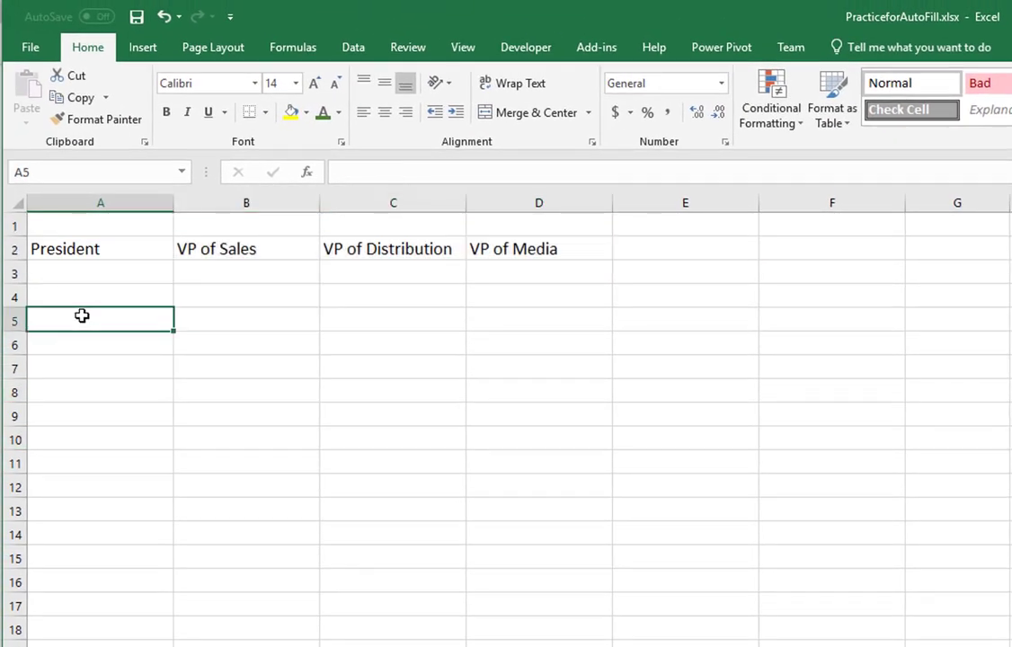
text(C)
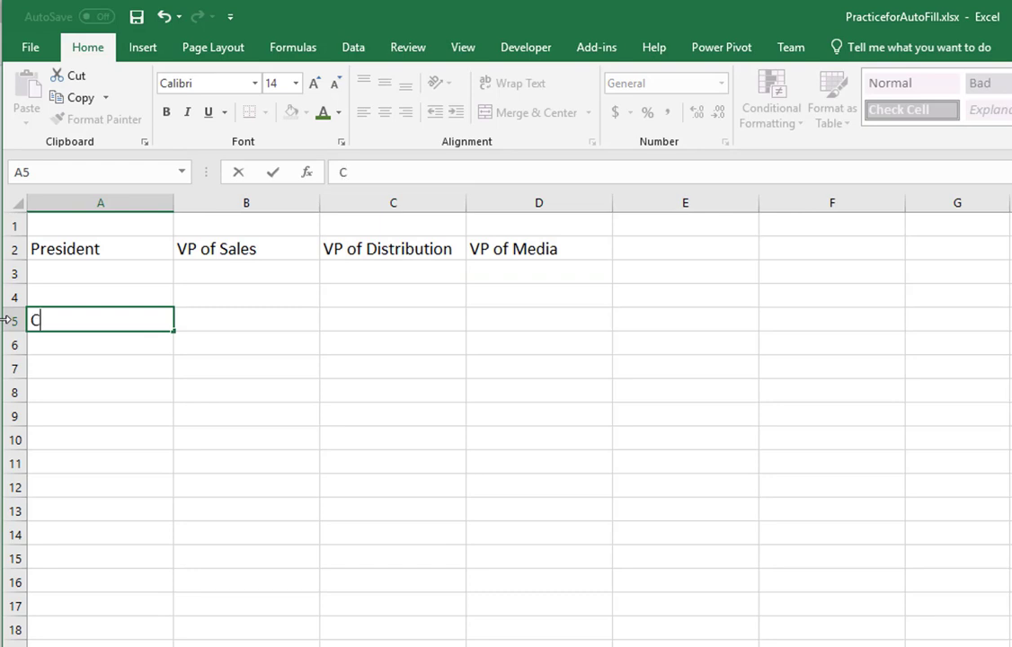
text(hicago)
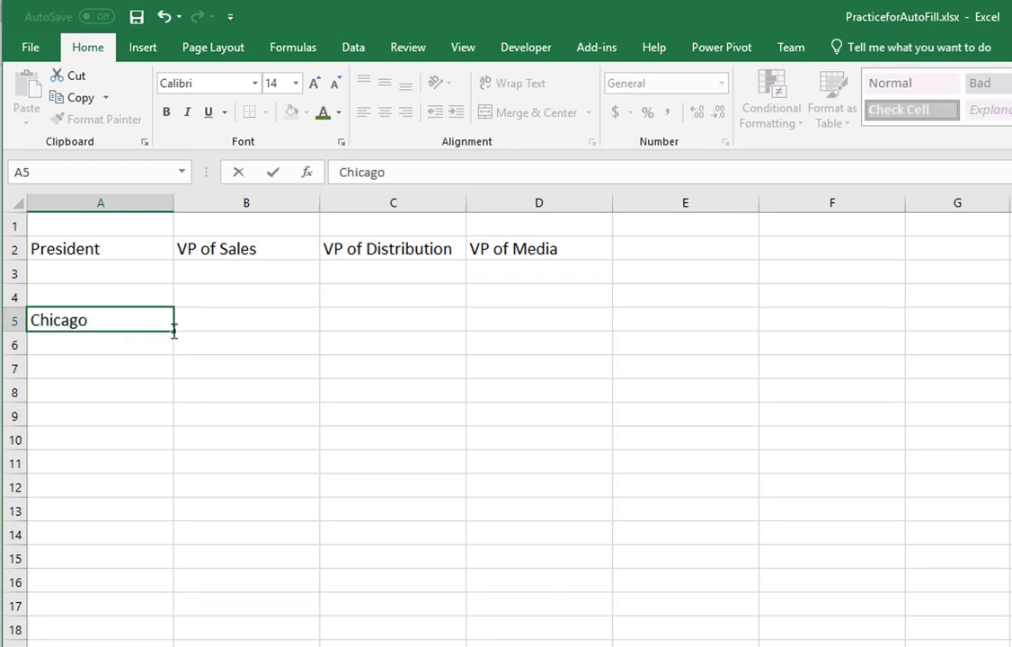
drag(173, 332, 699, 321)
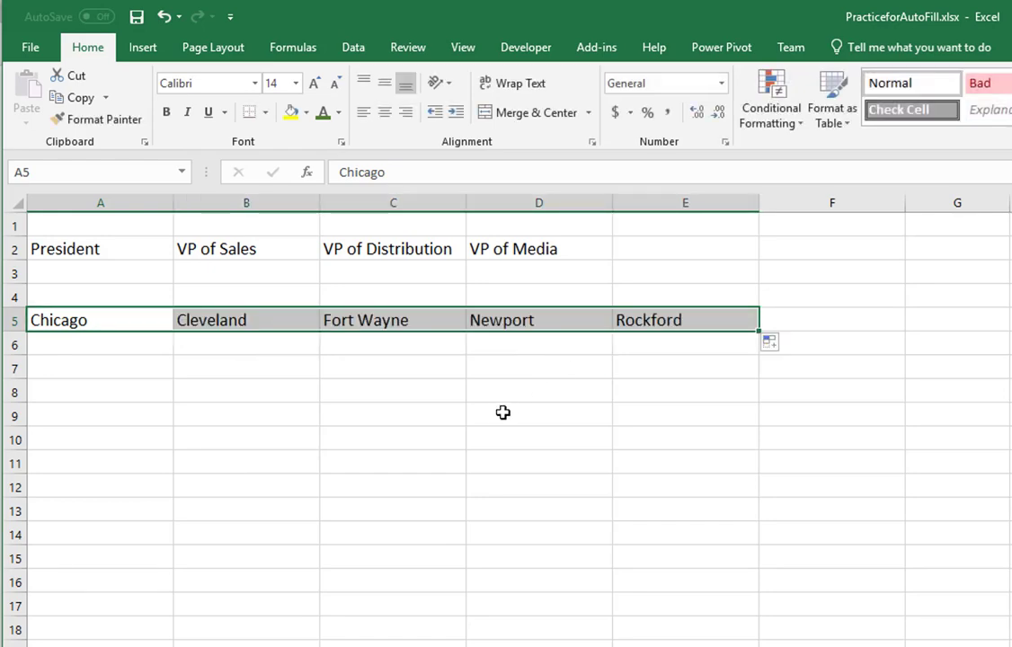
- Enter South in A7 and auto-fill the region list across to E7
click(77, 367)
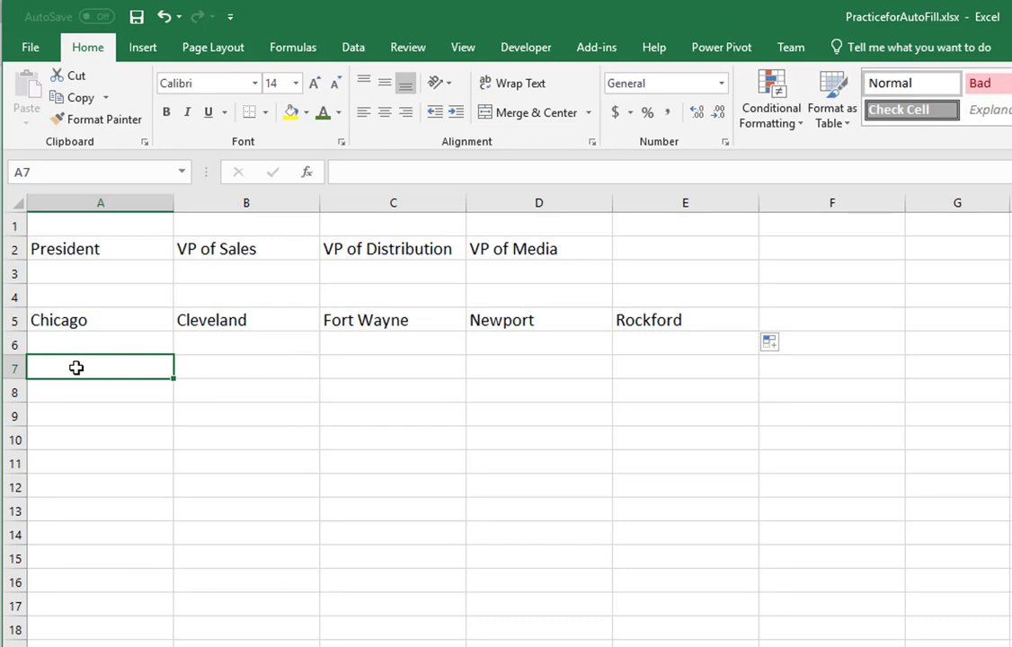
text(South)
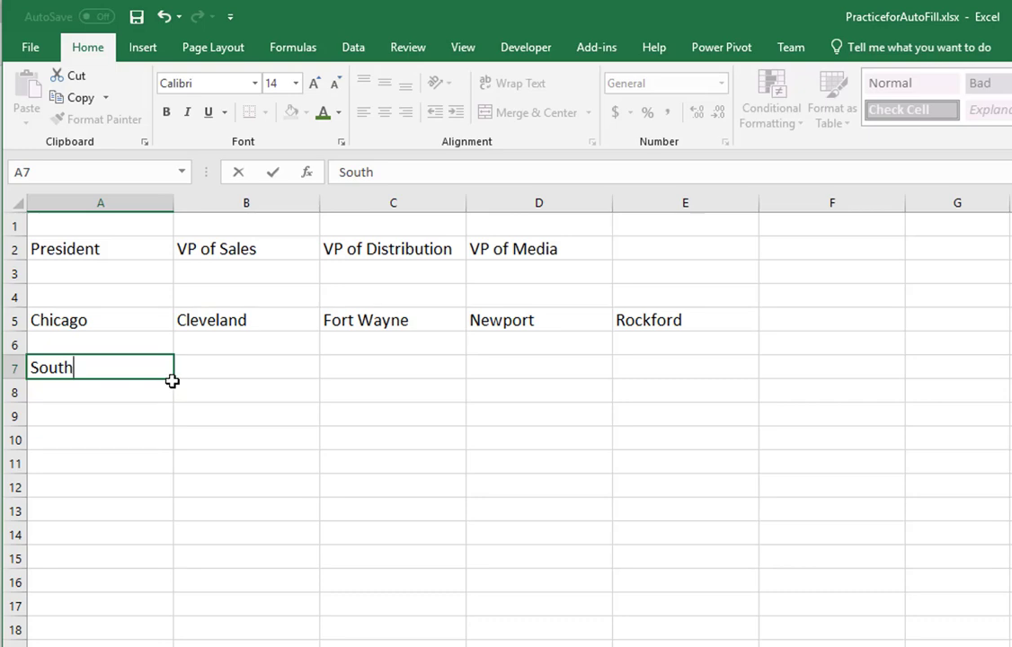
drag(171, 382, 684, 377)
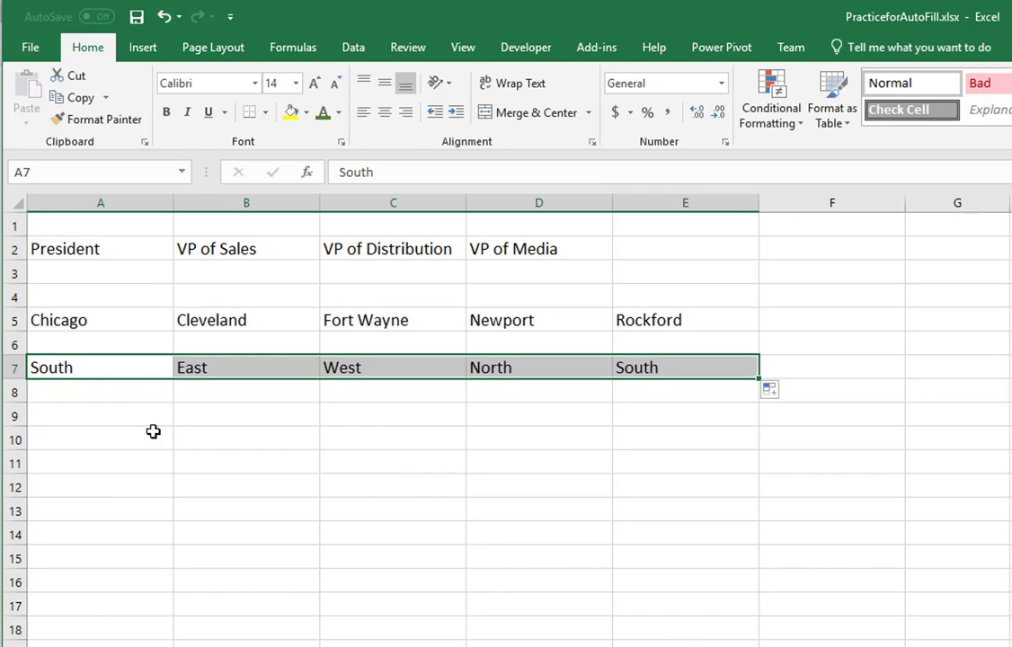
- Enter President in A9 and auto-fill the job titles across to D9
click(61, 417)
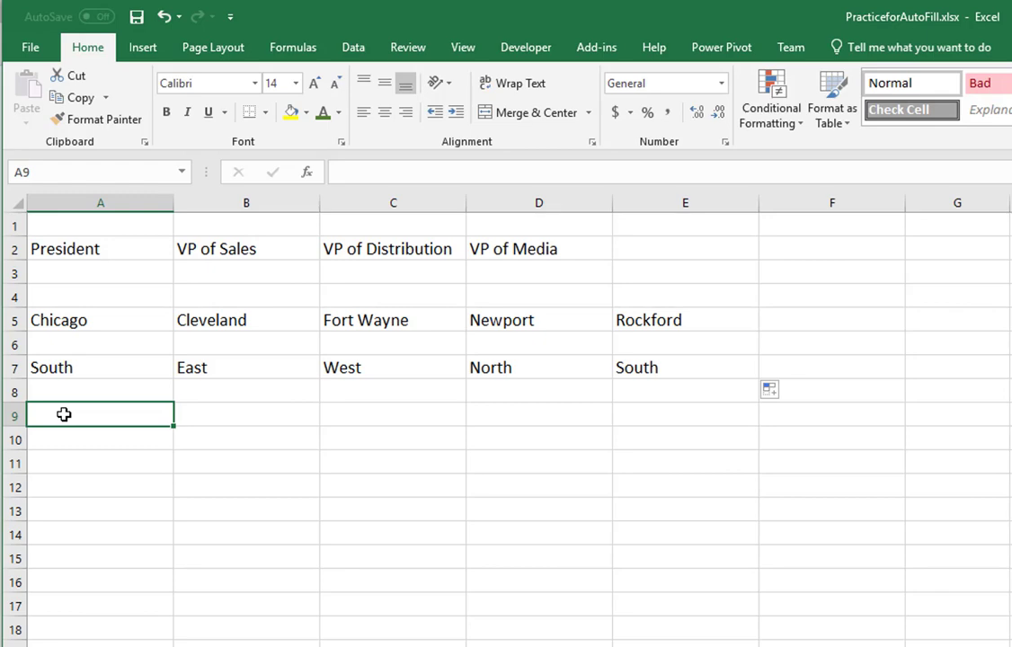
text(President)
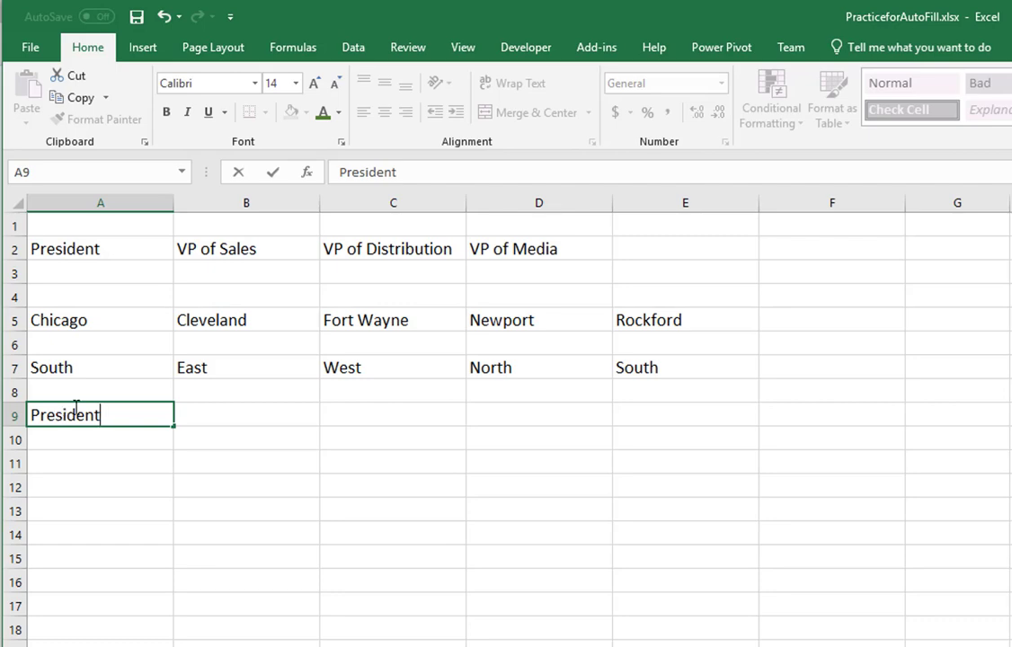
drag(172, 428, 626, 423)
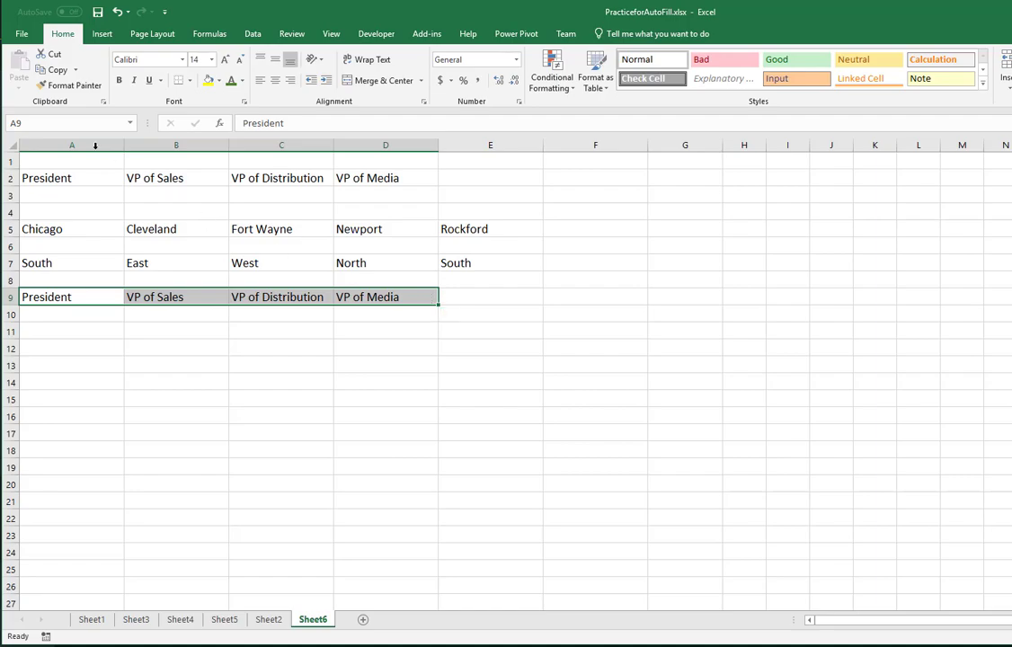
- Open the custom lists in the advanced Excel options and permanently delete the job title list starting with President
click(20, 33)
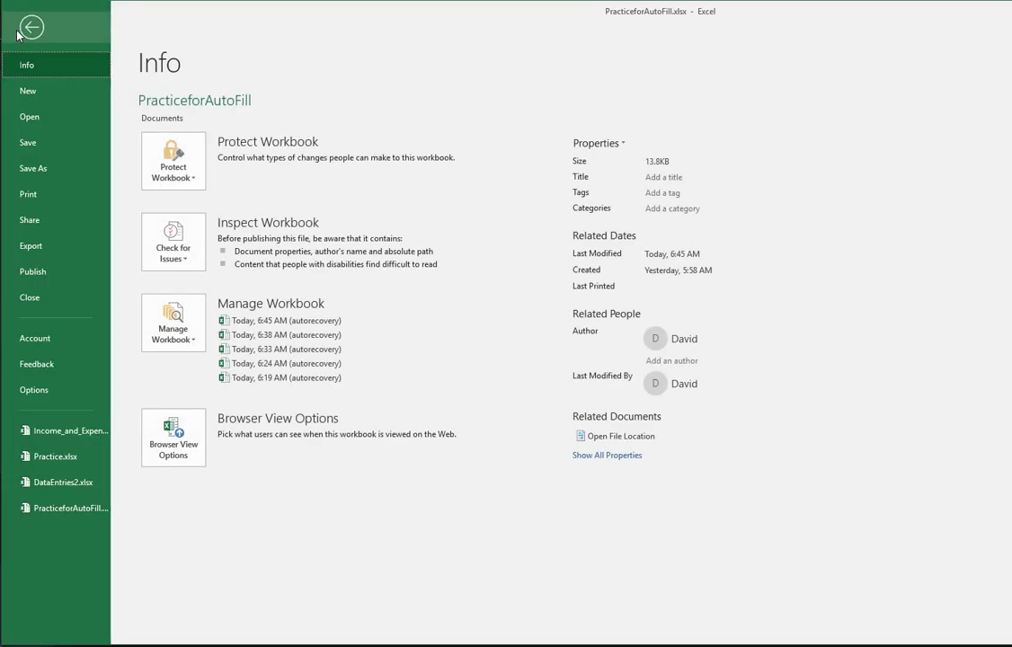
click(35, 390)
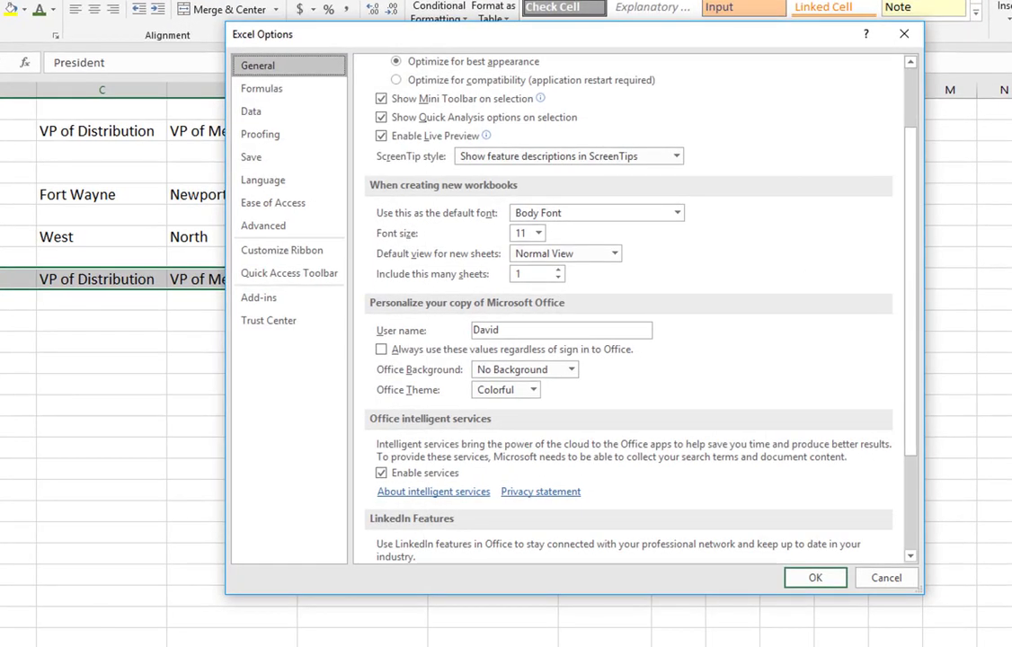
click(256, 232)
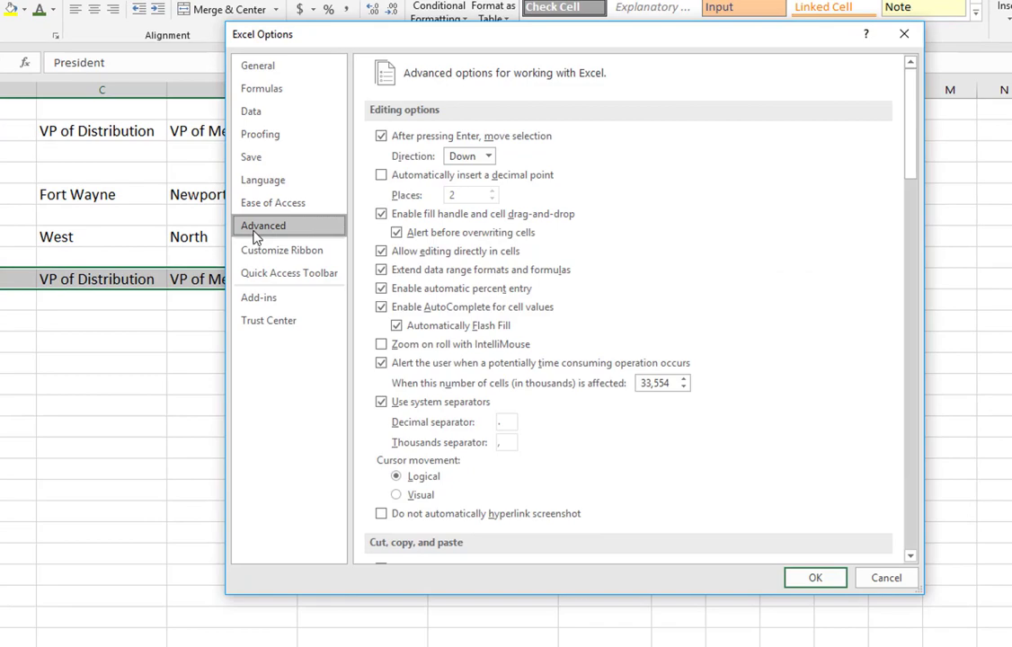
drag(911, 163, 903, 537)
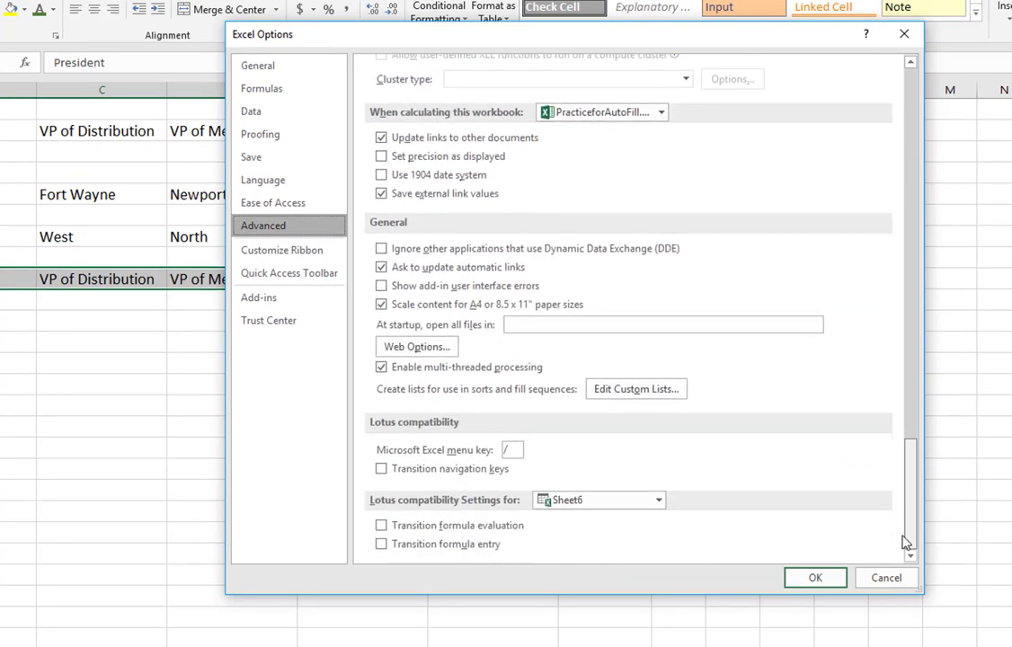
click(636, 389)
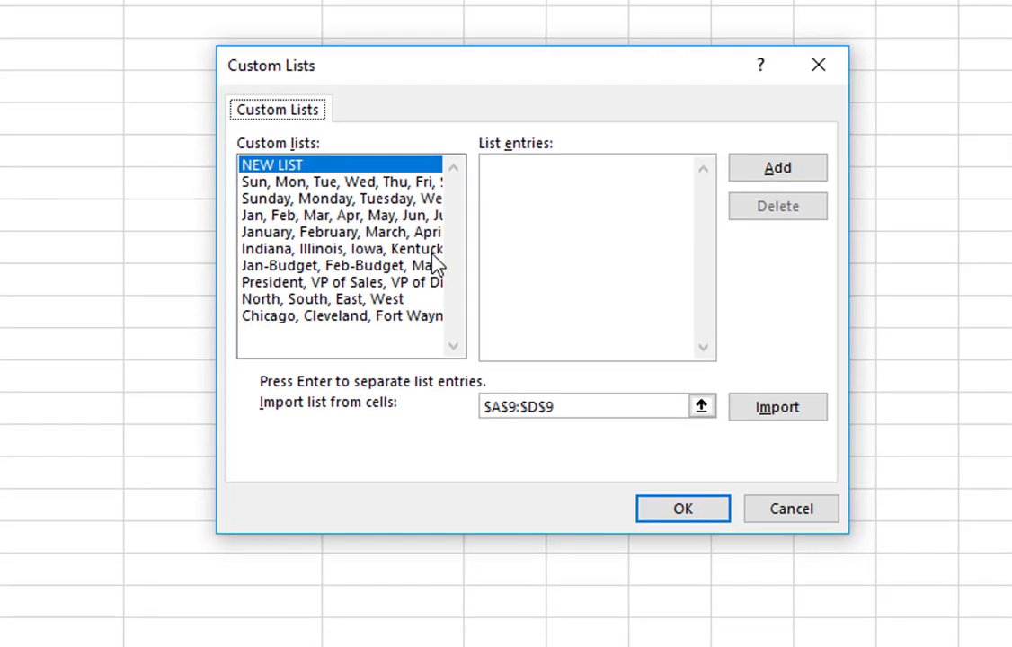
click(356, 284)
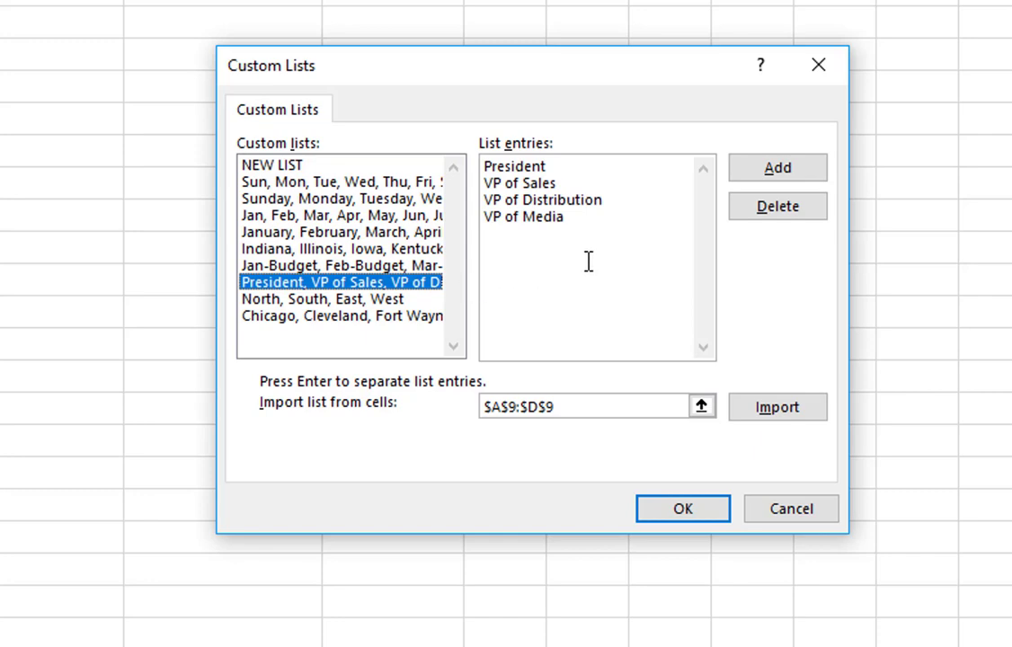
click(788, 219)
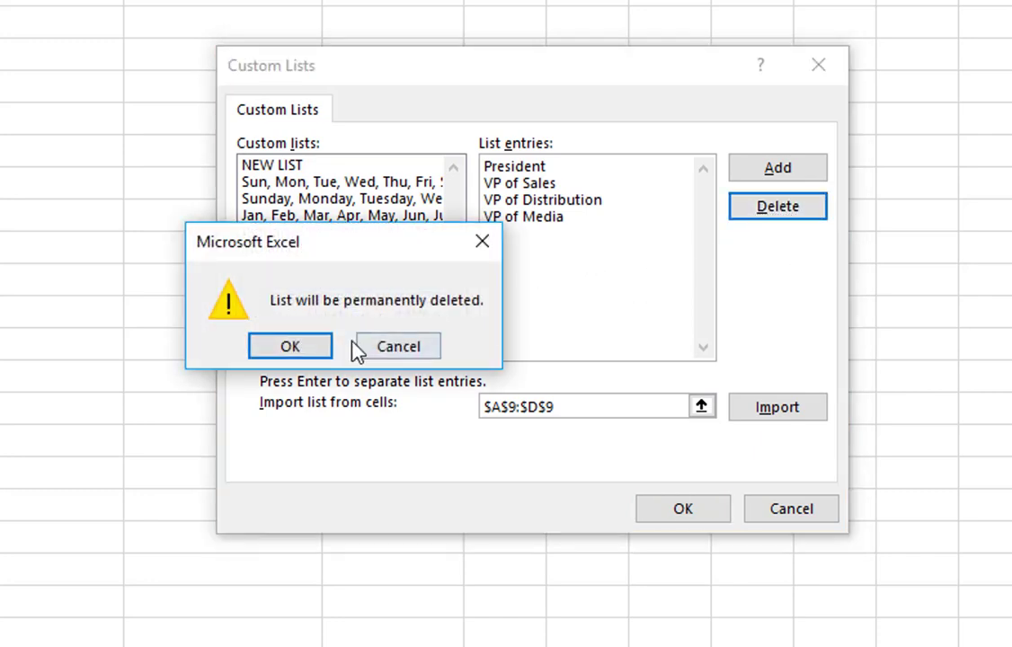
click(289, 348)
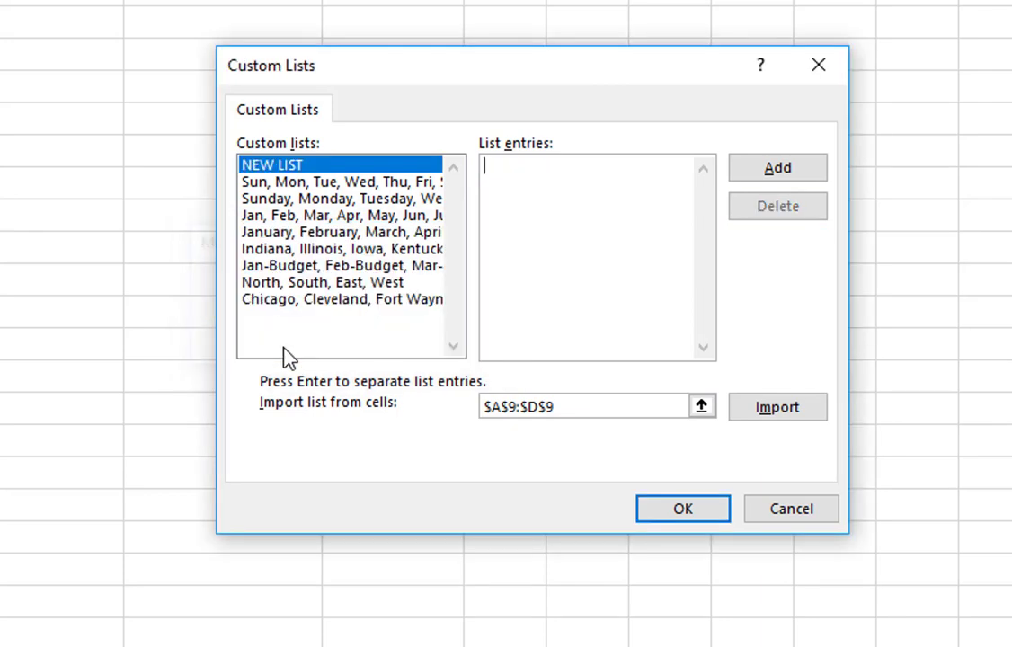
- Delete the North, South, East, West list and the Chicago city list from the custom lists, and accept the changed options
click(290, 284)
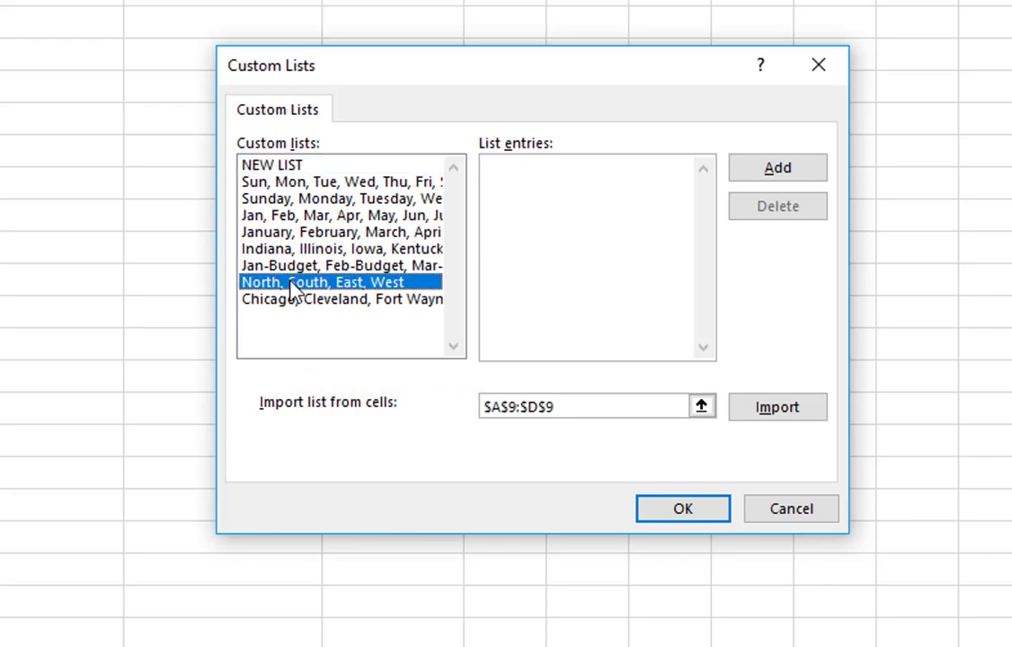
click(759, 214)
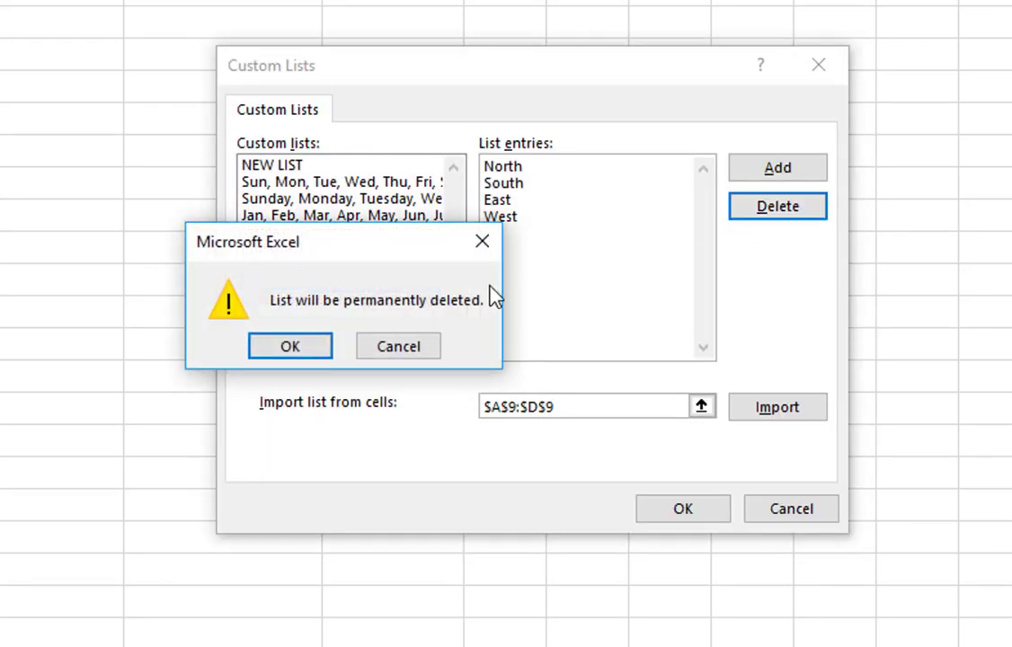
click(297, 352)
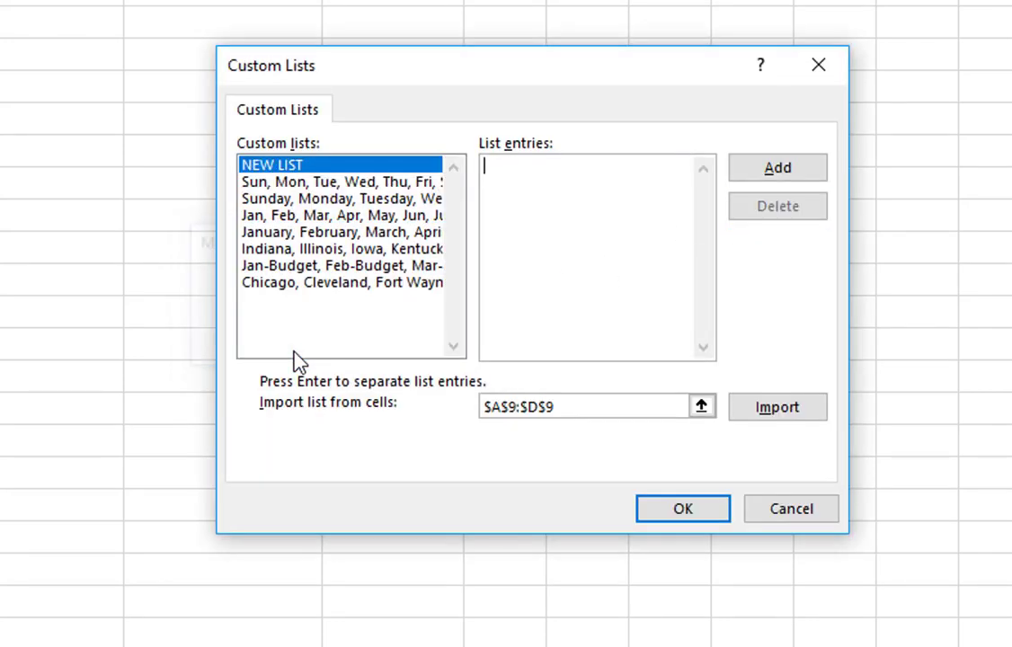
click(308, 284)
click(771, 227)
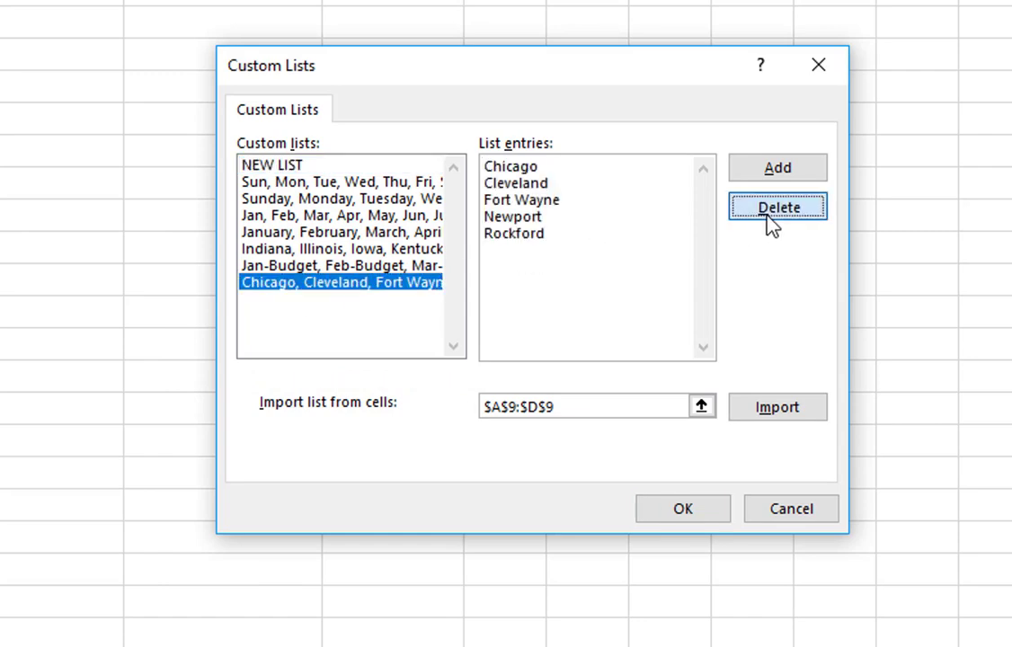
click(268, 348)
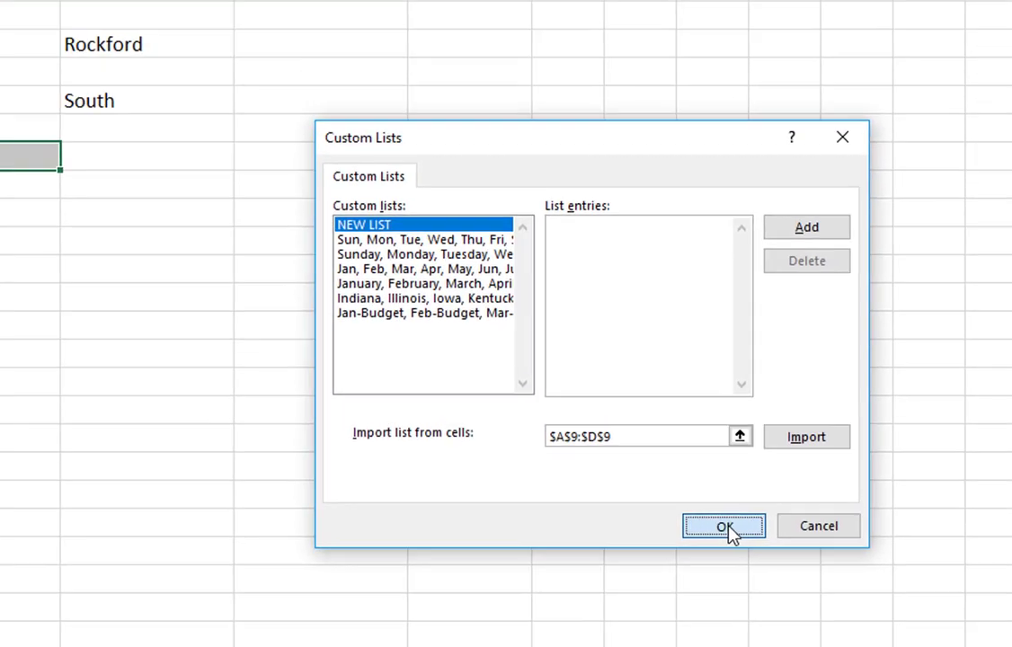
click(683, 509)
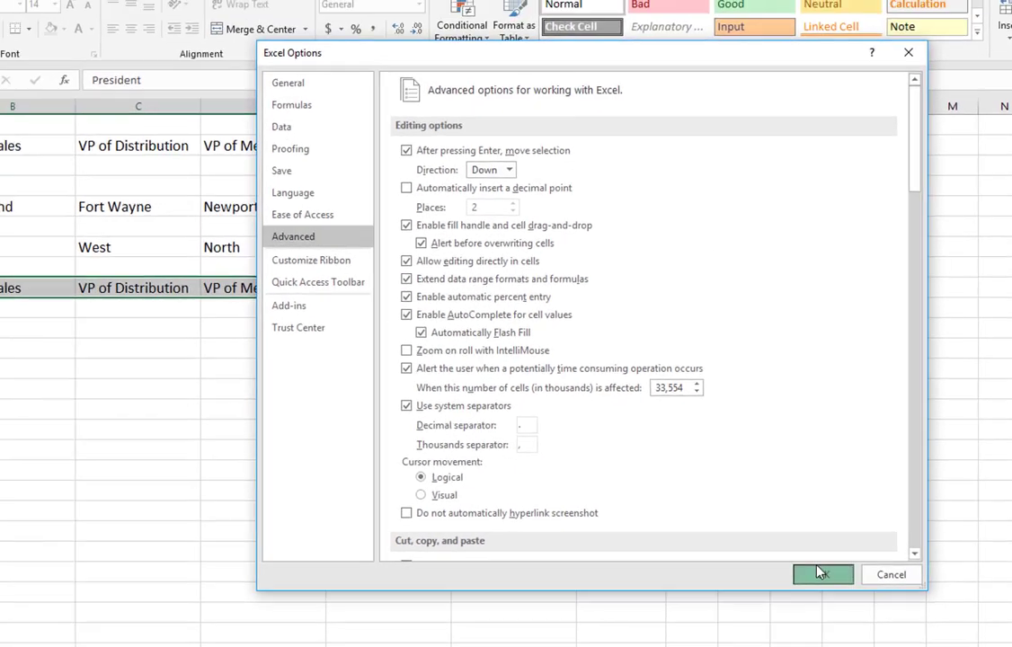
click(809, 574)
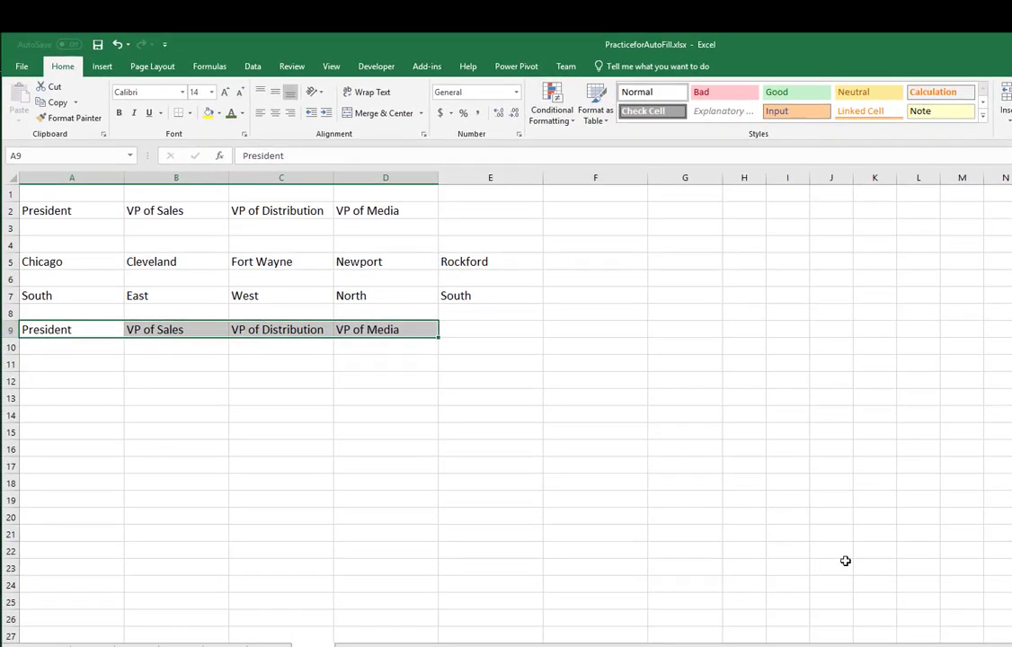